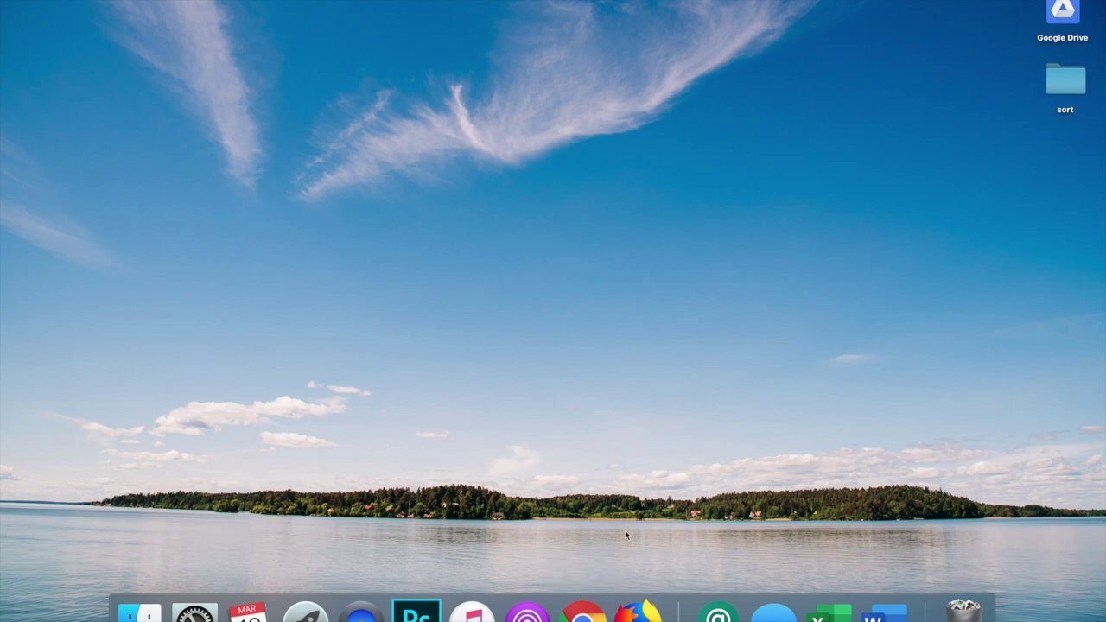
Step: Open the site my.denison.edu in Google Chrome
click(582, 614)
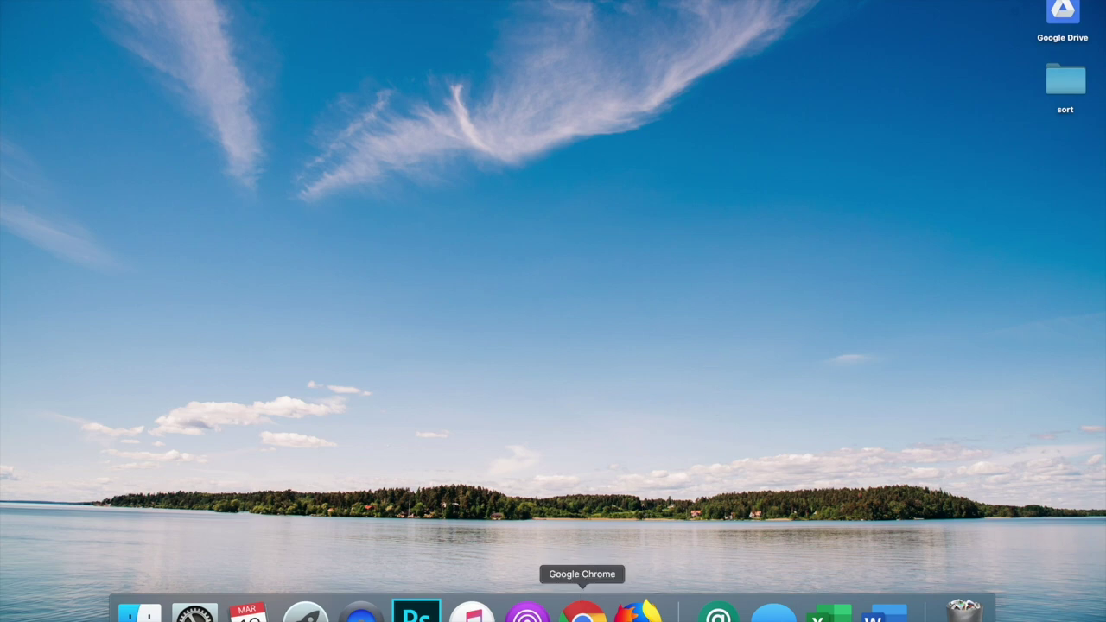
right_click(582, 614)
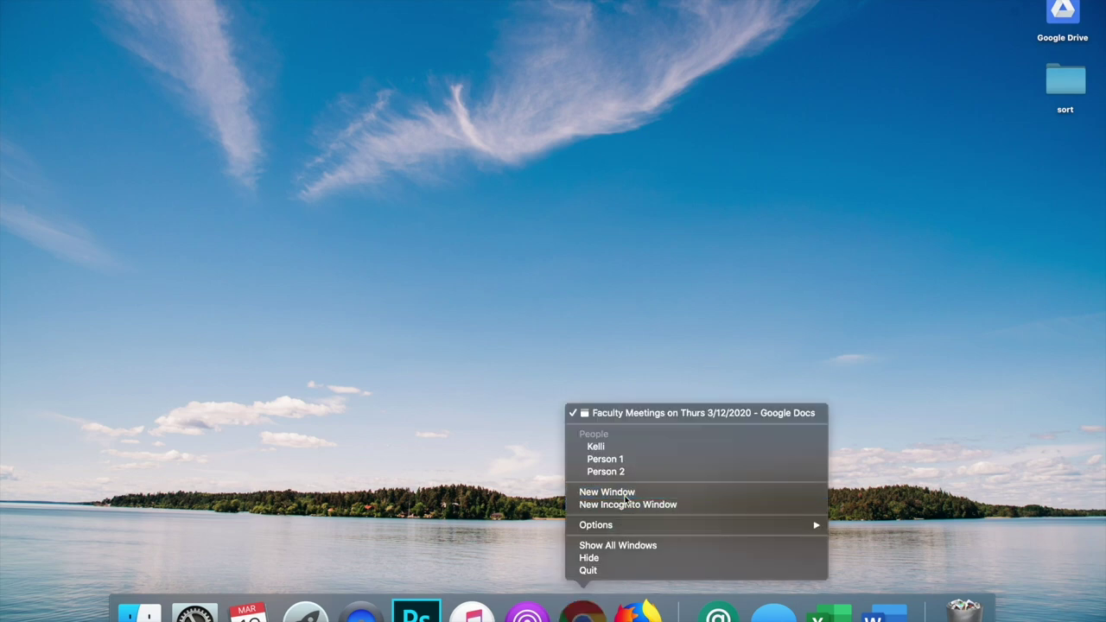
key(Escape)
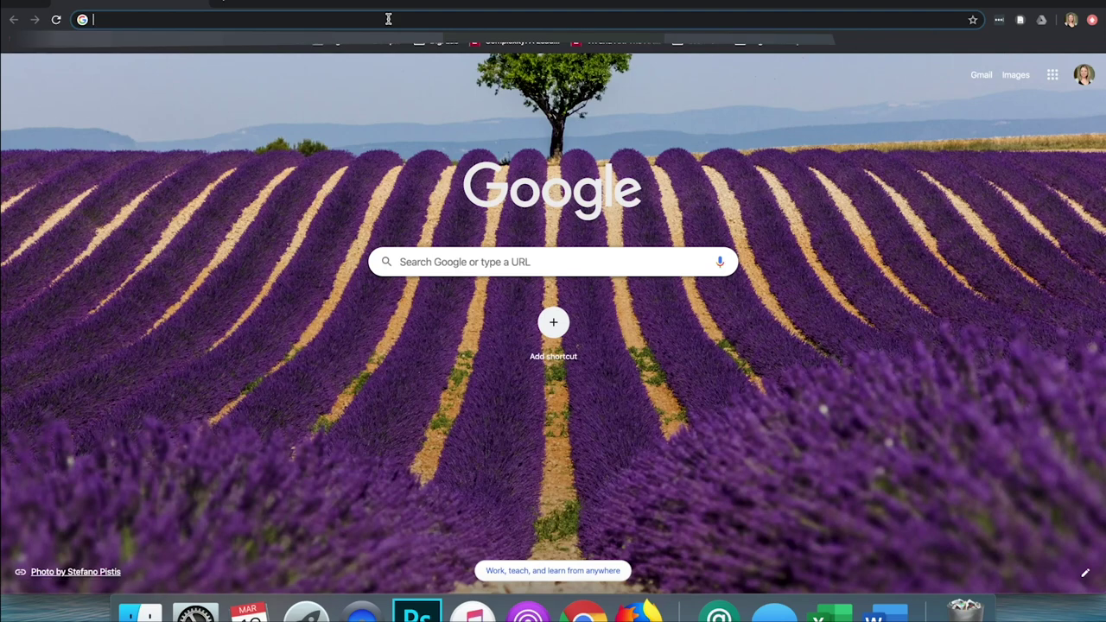
text(my.denison.edu)
key(Return)
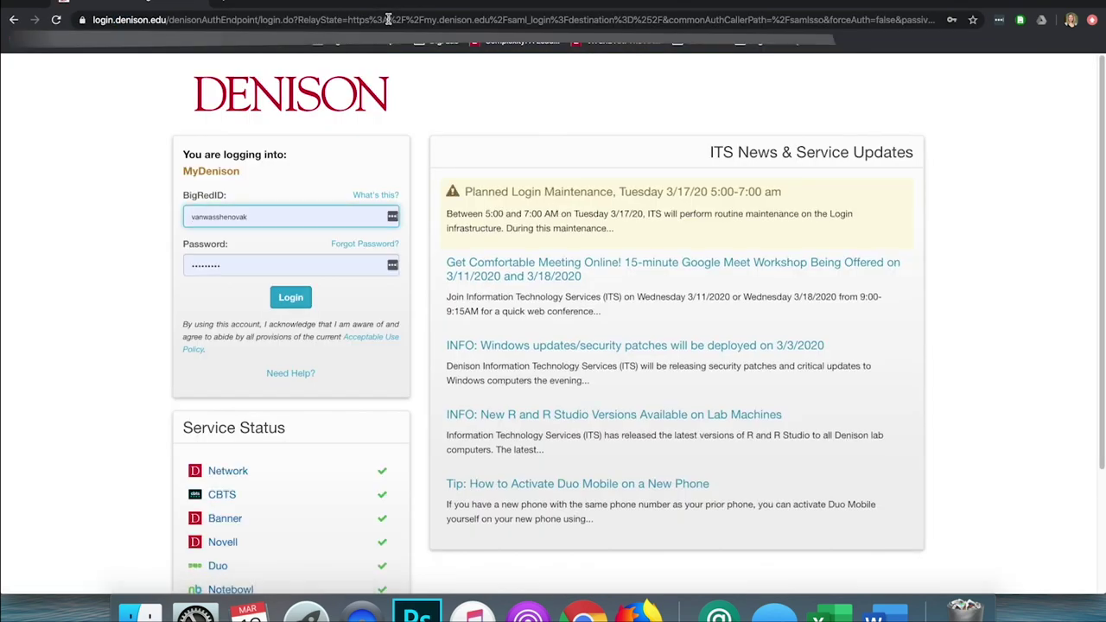
Step: Log in to MyDenison with the prefilled credentials and open Google Calendar from the portal
click(291, 297)
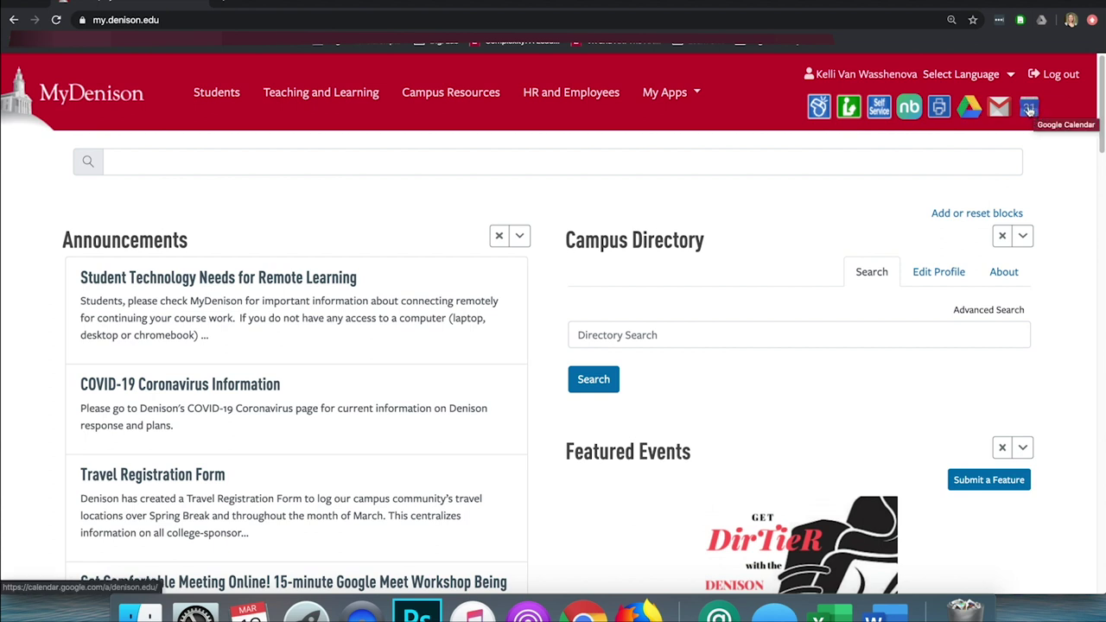
click(1030, 108)
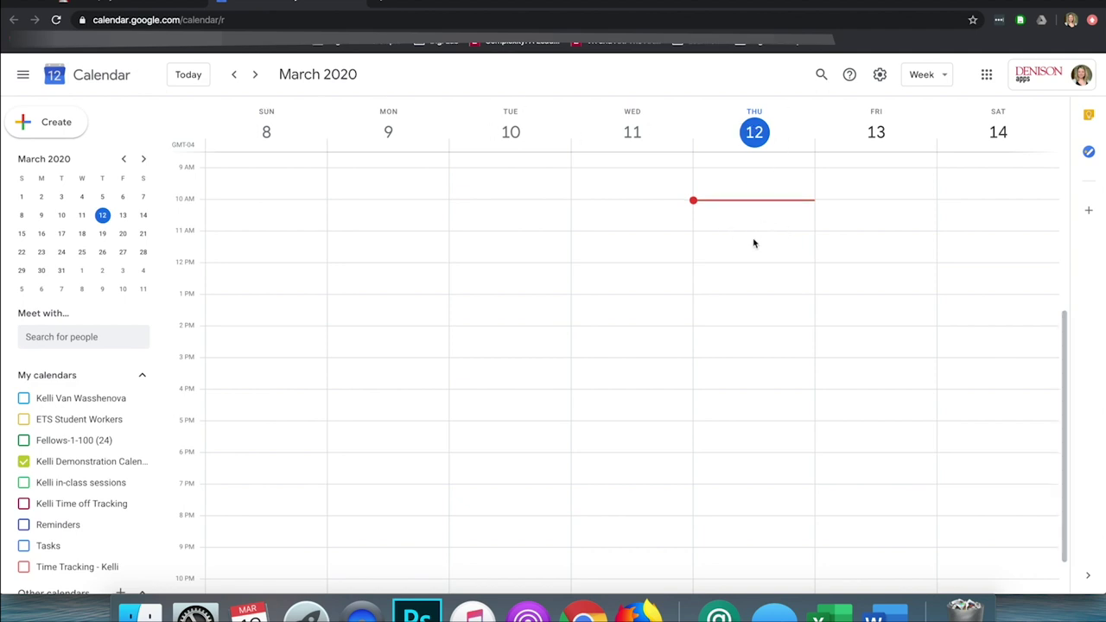
click(748, 272)
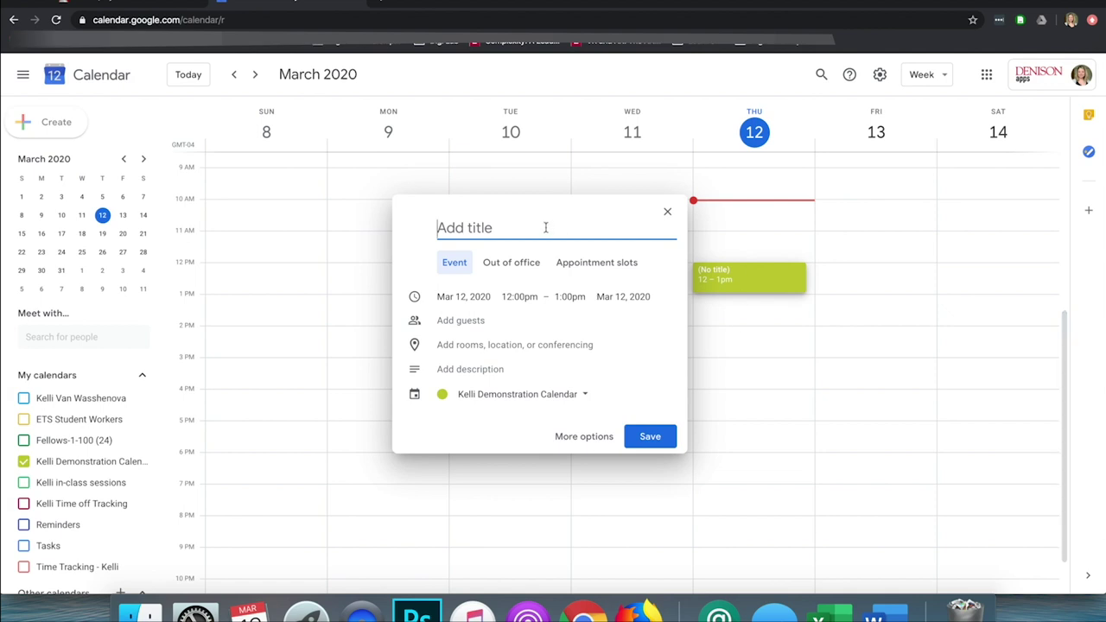
text(My class)
click(584, 441)
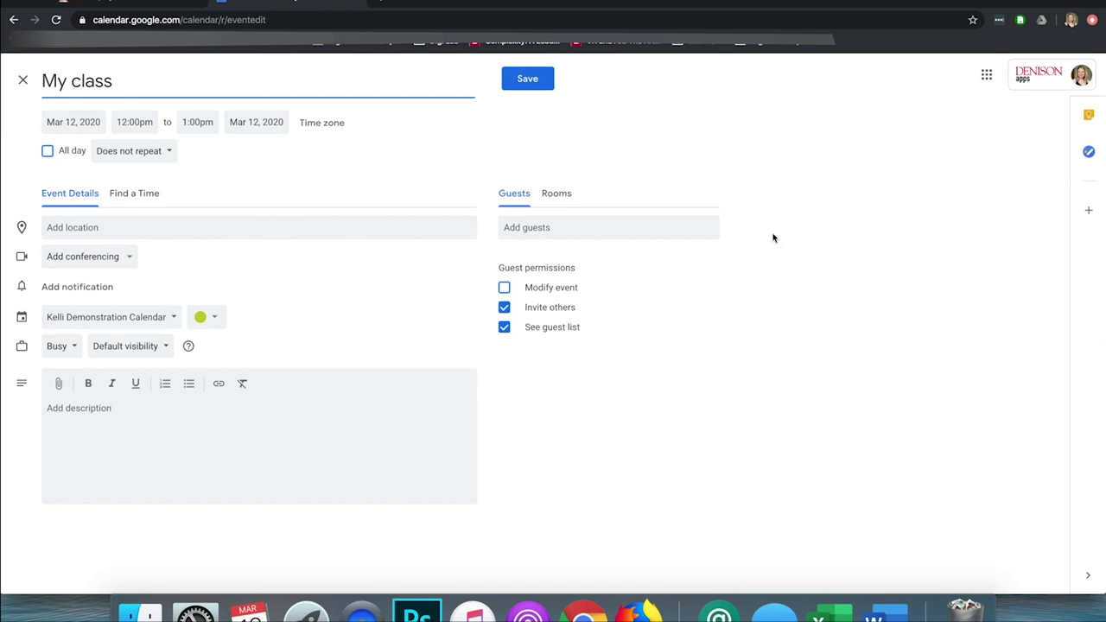
click(23, 79)
click(614, 344)
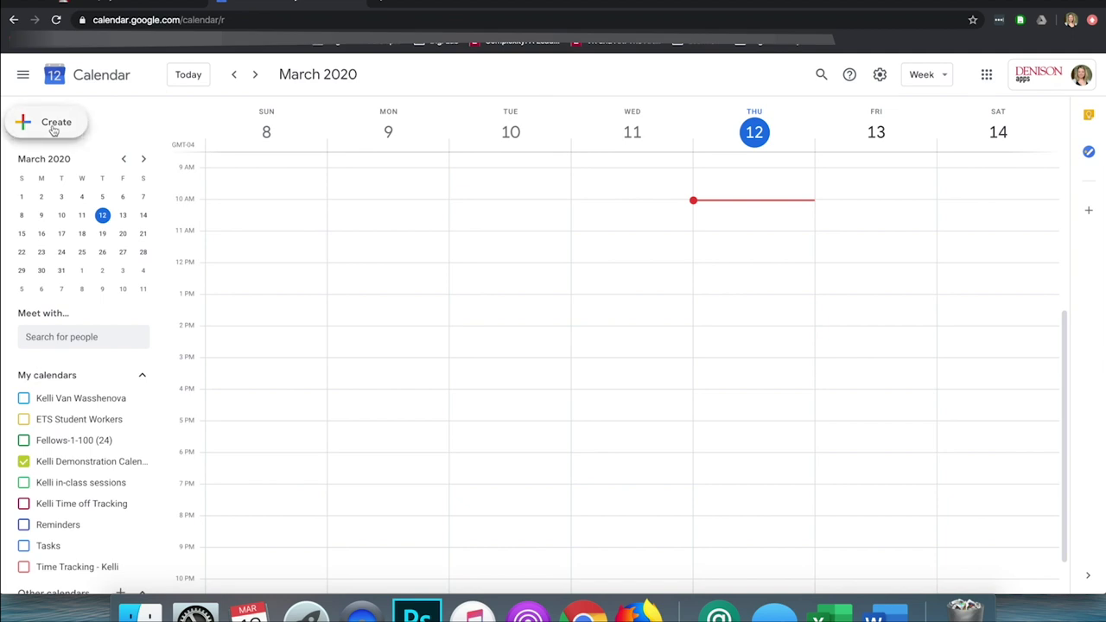
Step: Create a new event on March 12, open its full options and title it "W101 Writing"
click(48, 125)
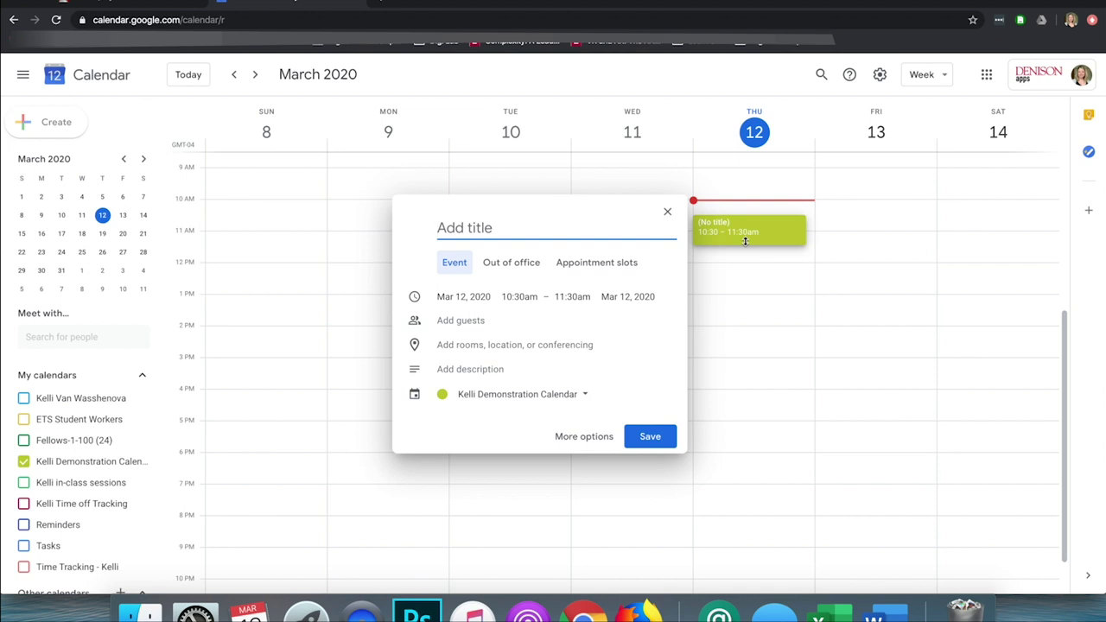
click(585, 439)
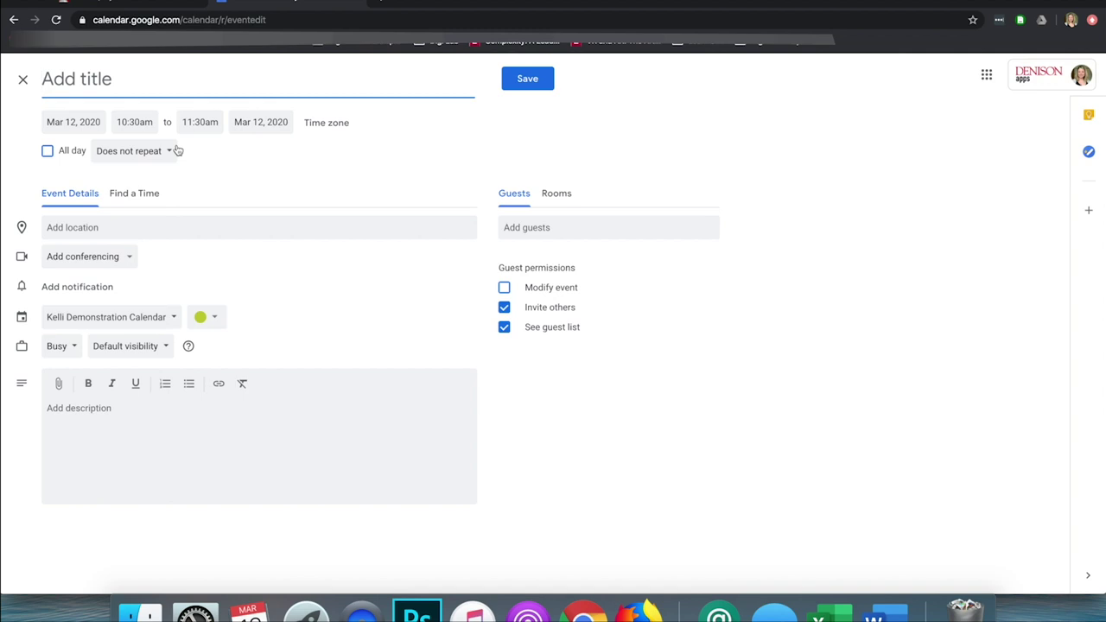
text(W101)
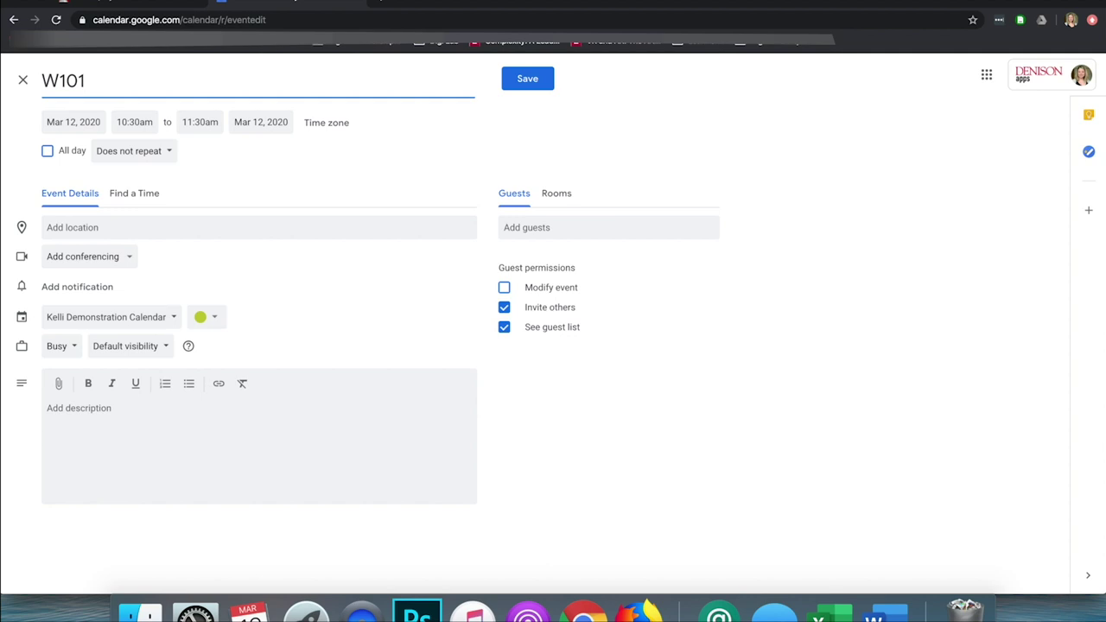
text( Writing)
Step: Schedule the event for Mar 12, 2020, from 10:00am to 11:20am
click(67, 122)
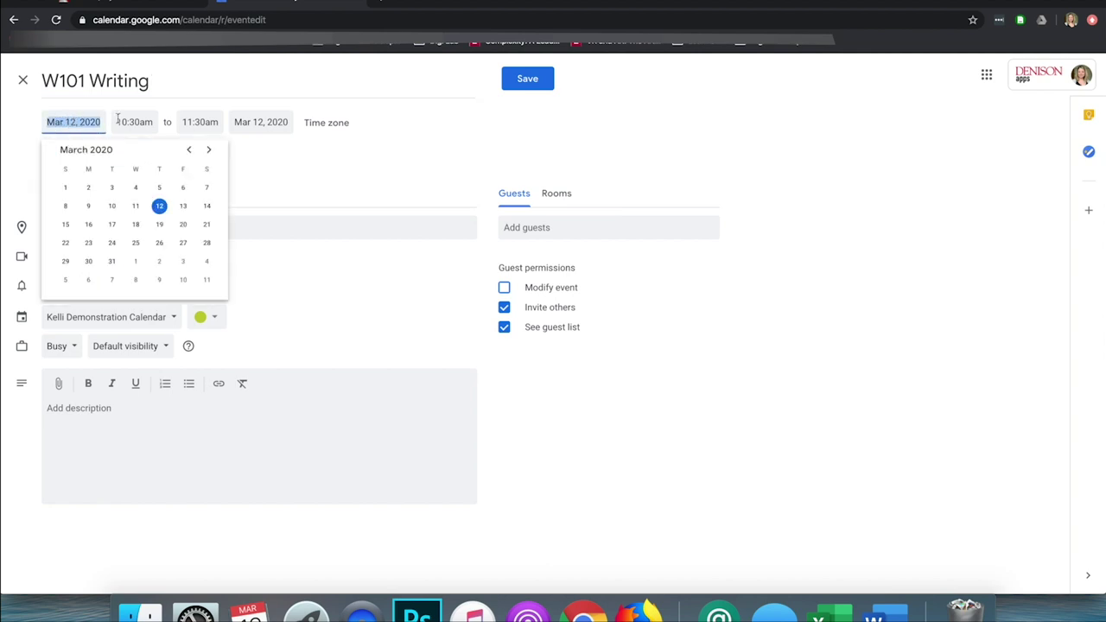
click(161, 210)
click(135, 122)
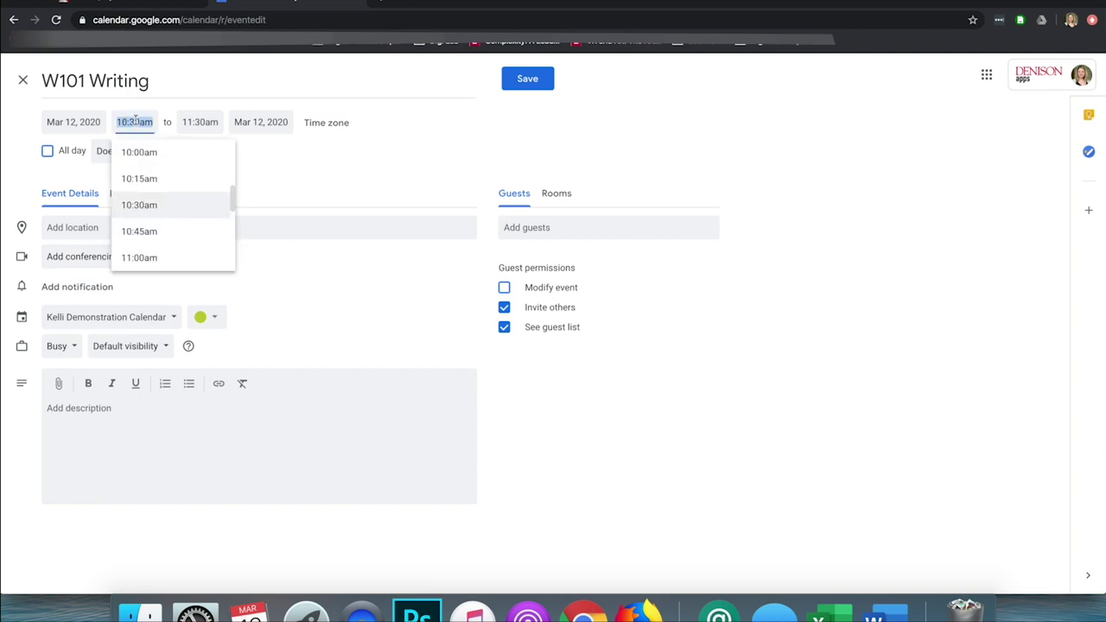
scroll(161, 185, up, 3)
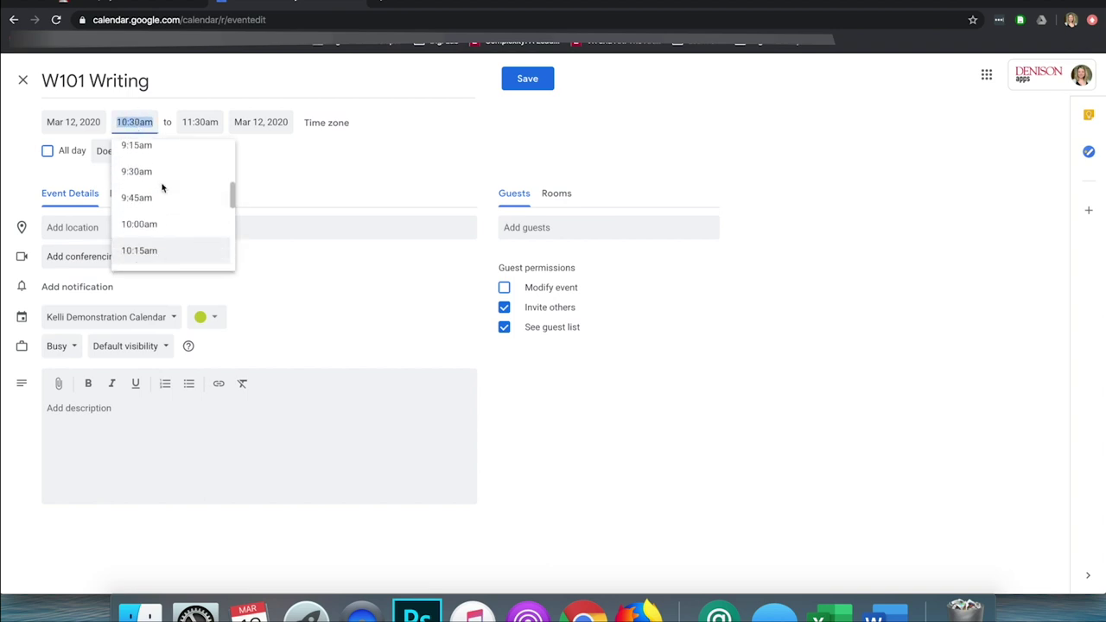
scroll(163, 185, down, 1)
click(163, 187)
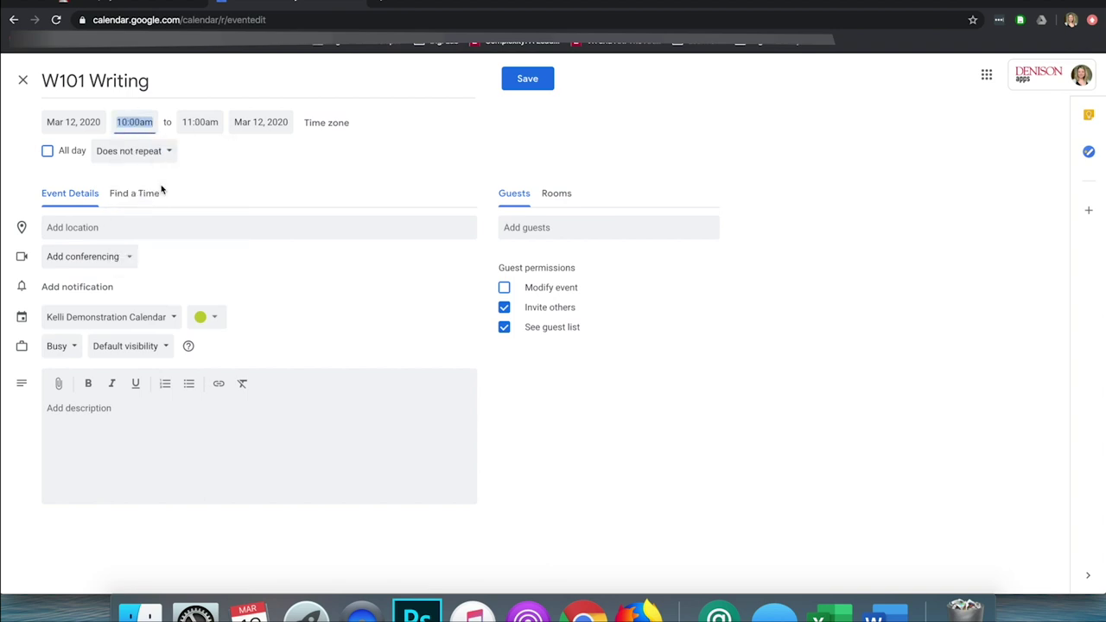
click(200, 122)
click(199, 124)
key(BackSpace)
text(2)
click(398, 171)
Step: Set a custom recurrence for the event, weekly on Tuesday and Thursday, ending on May 8, 2020
click(168, 156)
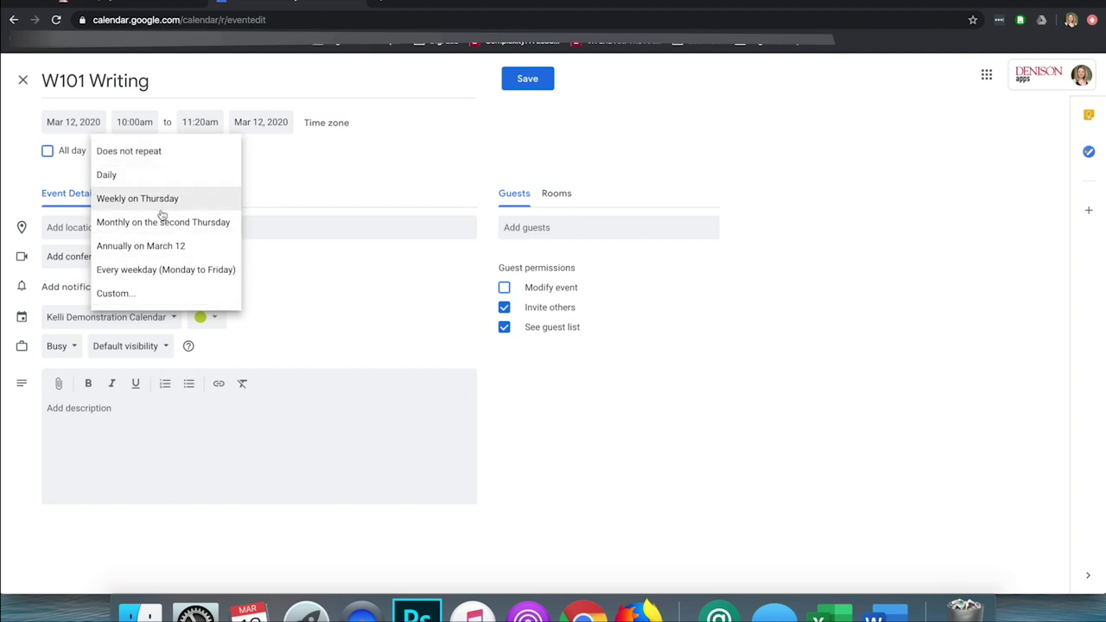
click(158, 295)
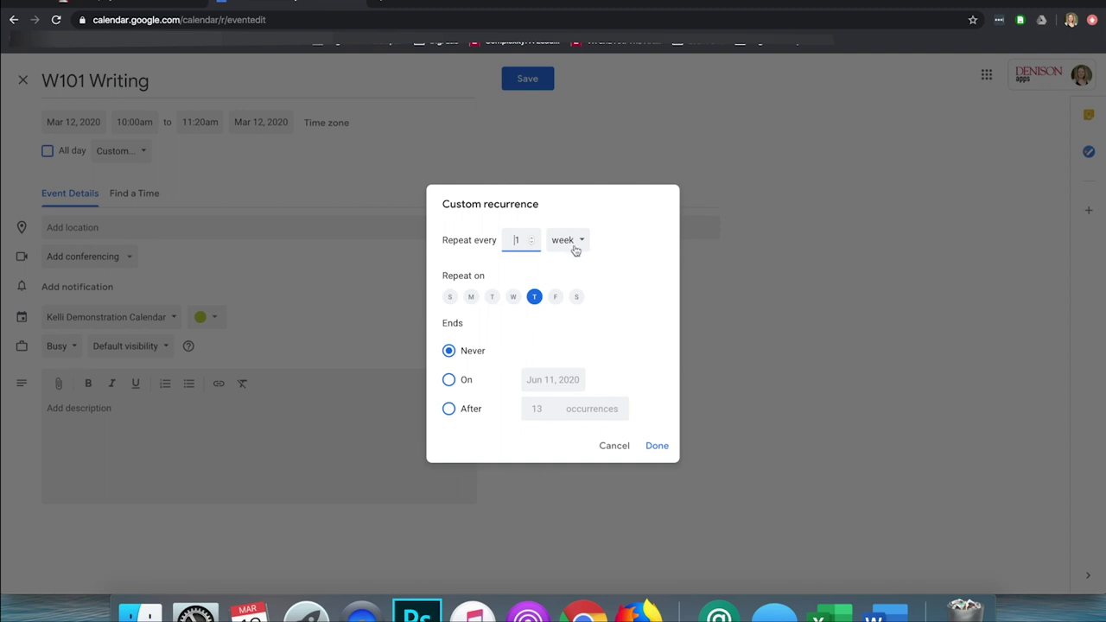
click(492, 298)
click(449, 380)
click(555, 383)
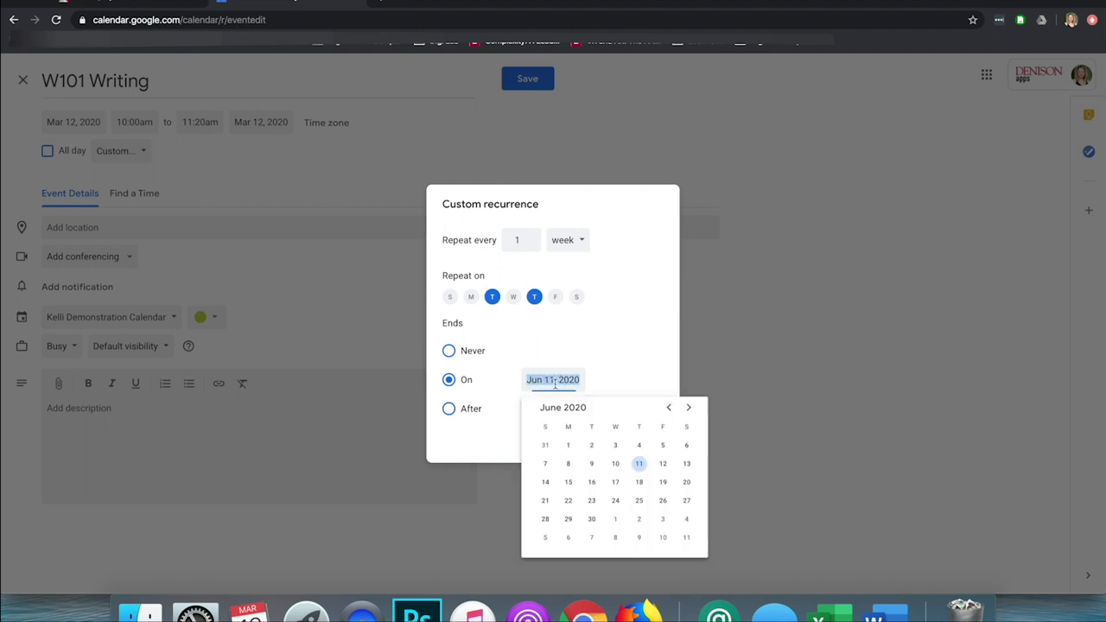
click(667, 407)
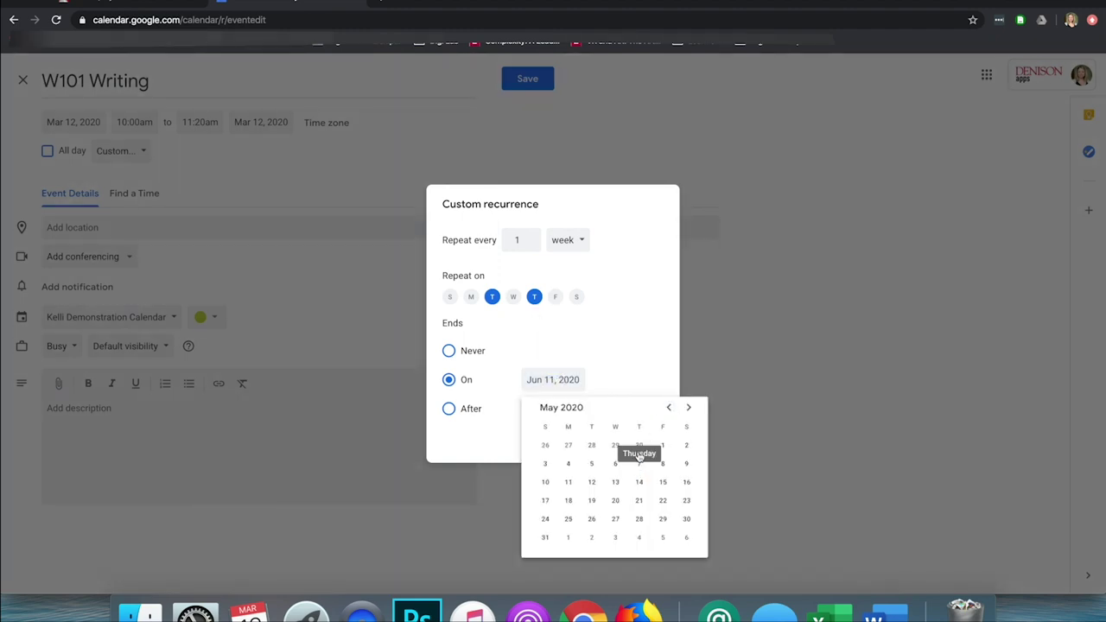
click(663, 464)
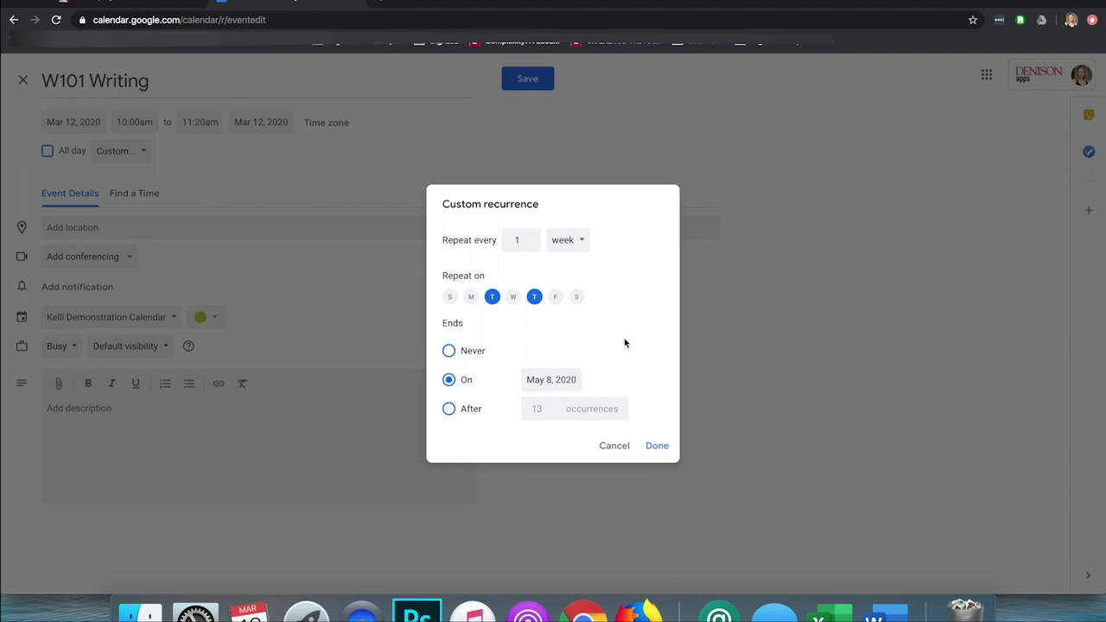
click(657, 448)
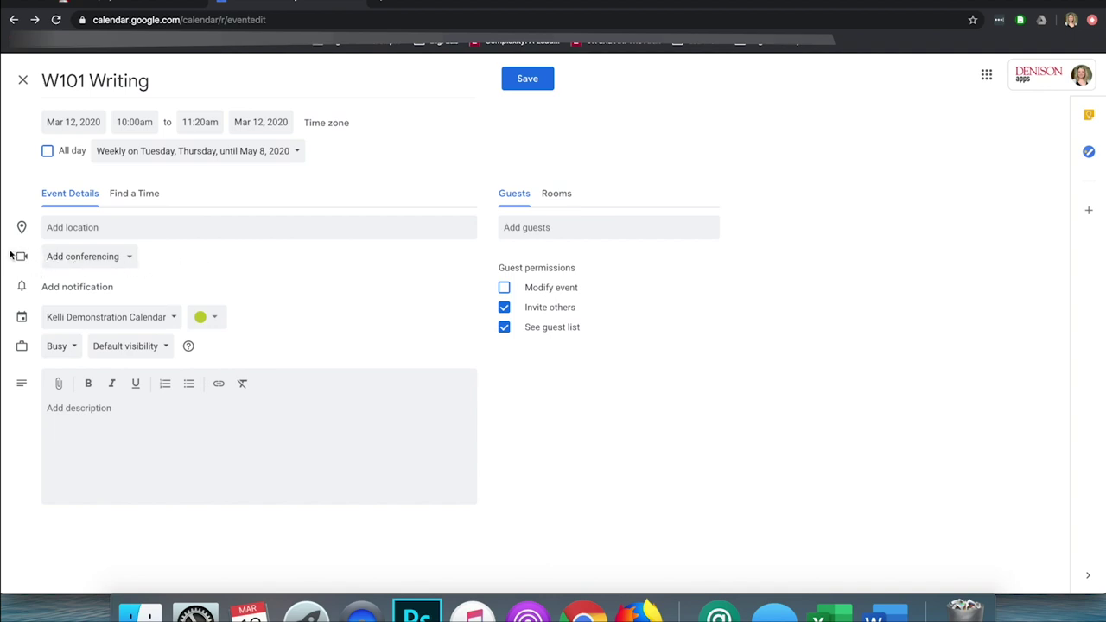
Step: Add Hangouts Meet conferencing to the W101 Writing event and save it
click(102, 260)
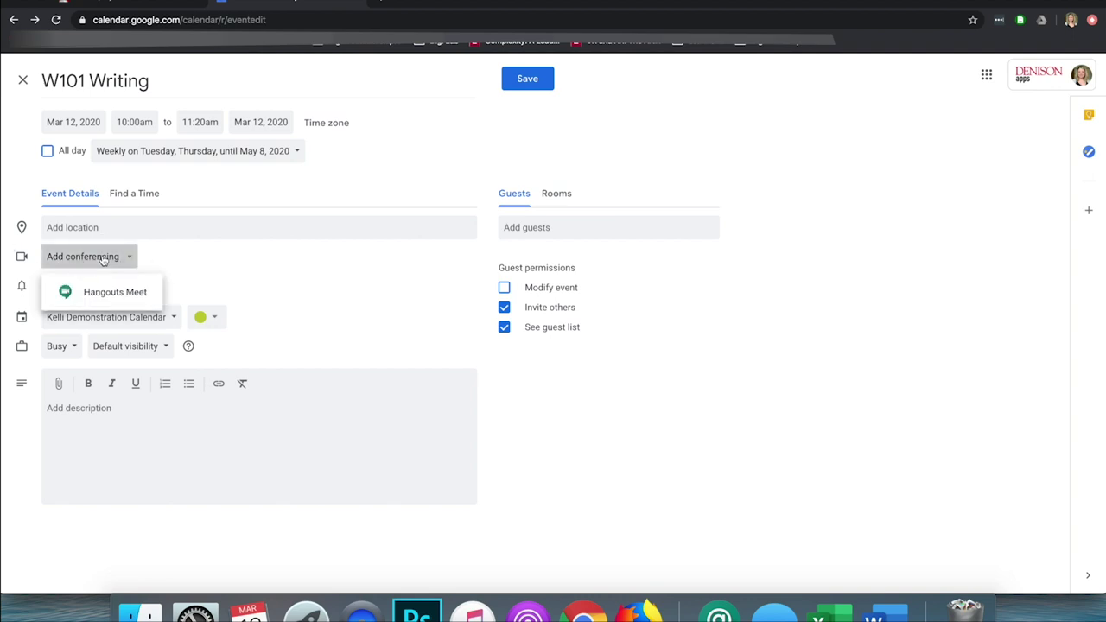
click(113, 295)
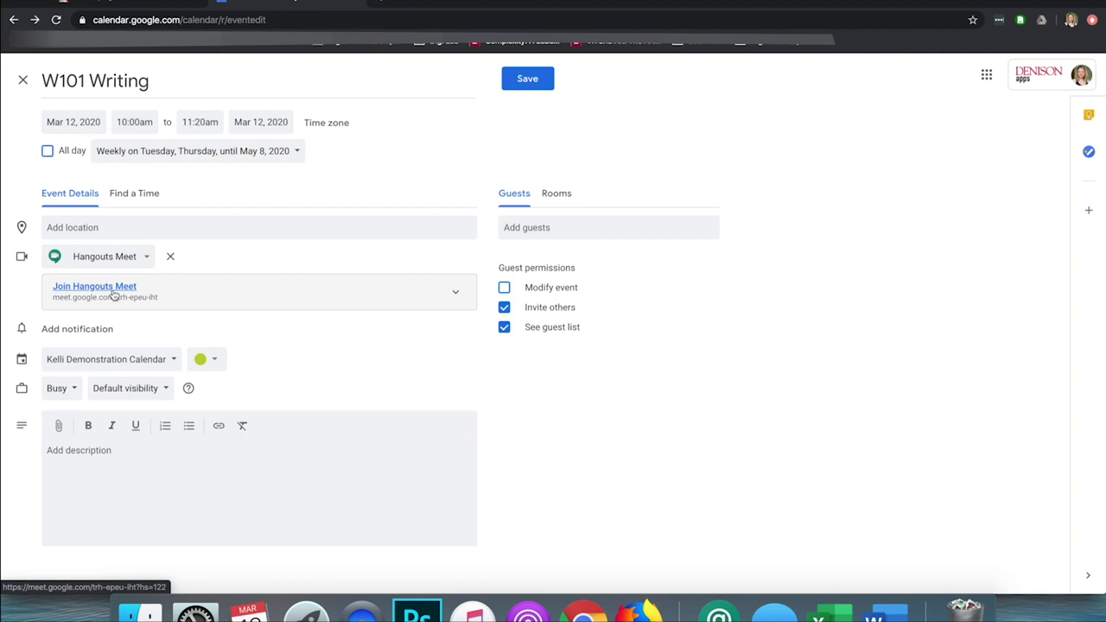
click(546, 87)
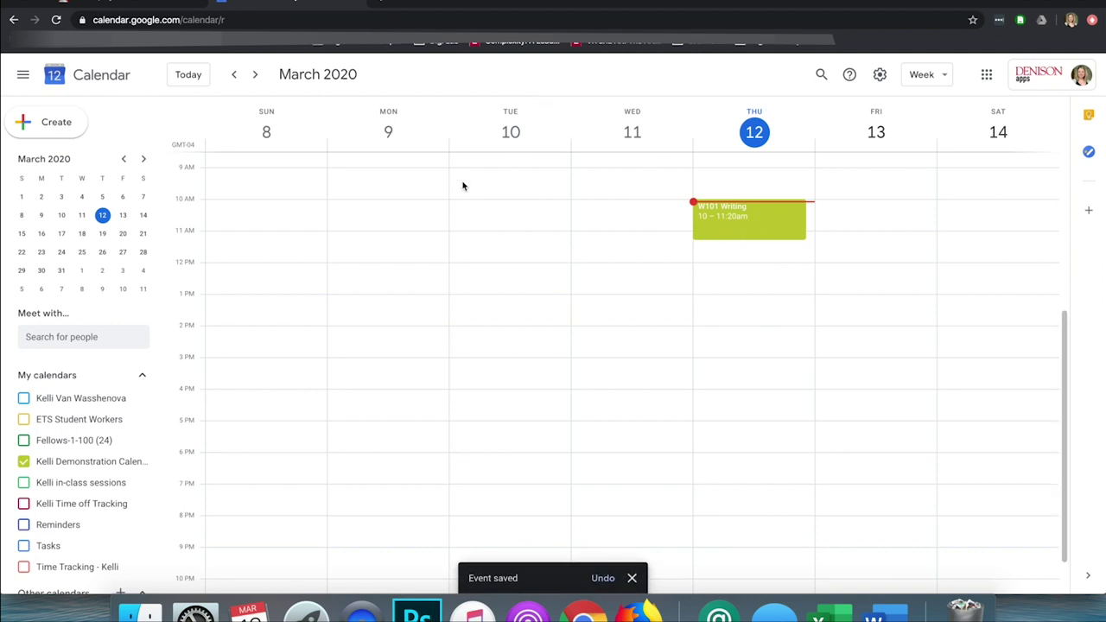
Step: Check the W101 Writing sessions in the following week, return, and change the demonstration calendar's color to dark blue
click(249, 75)
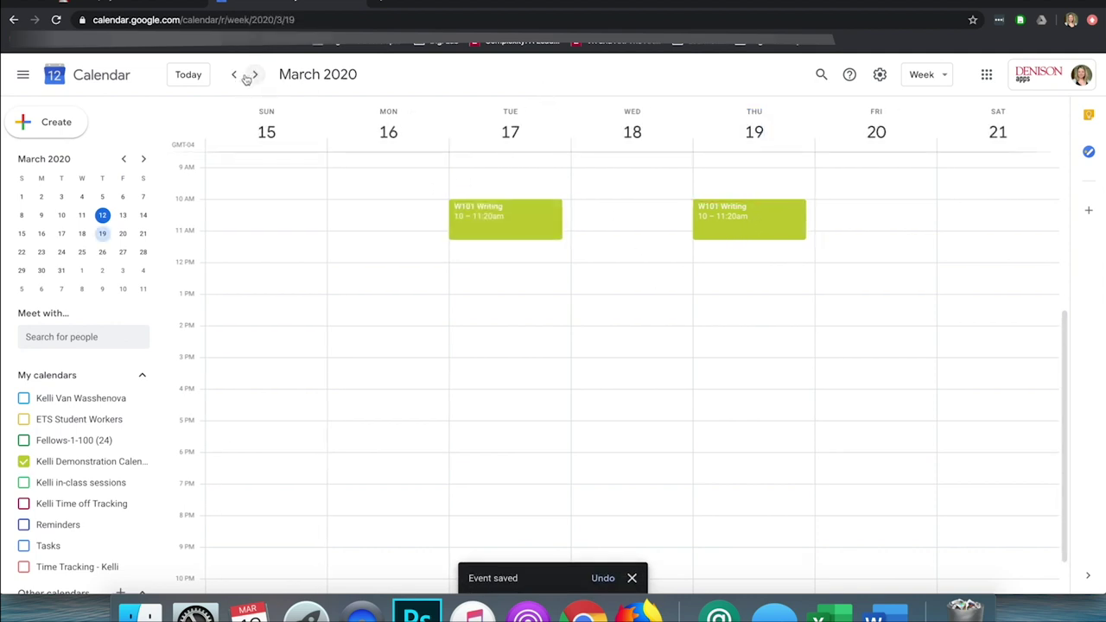
click(235, 75)
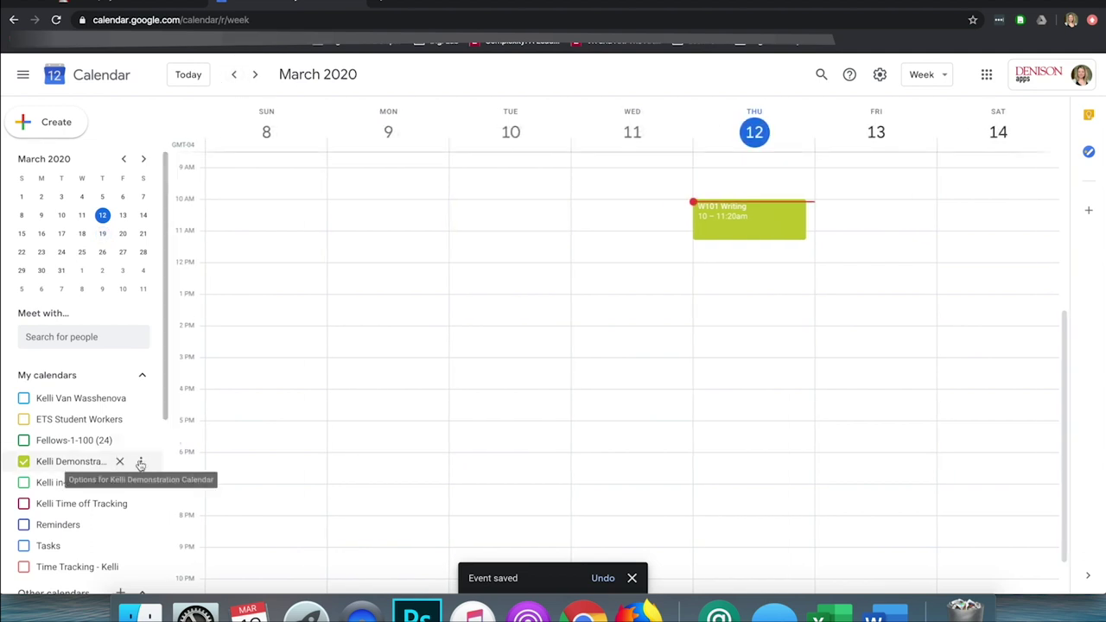
click(140, 464)
click(207, 516)
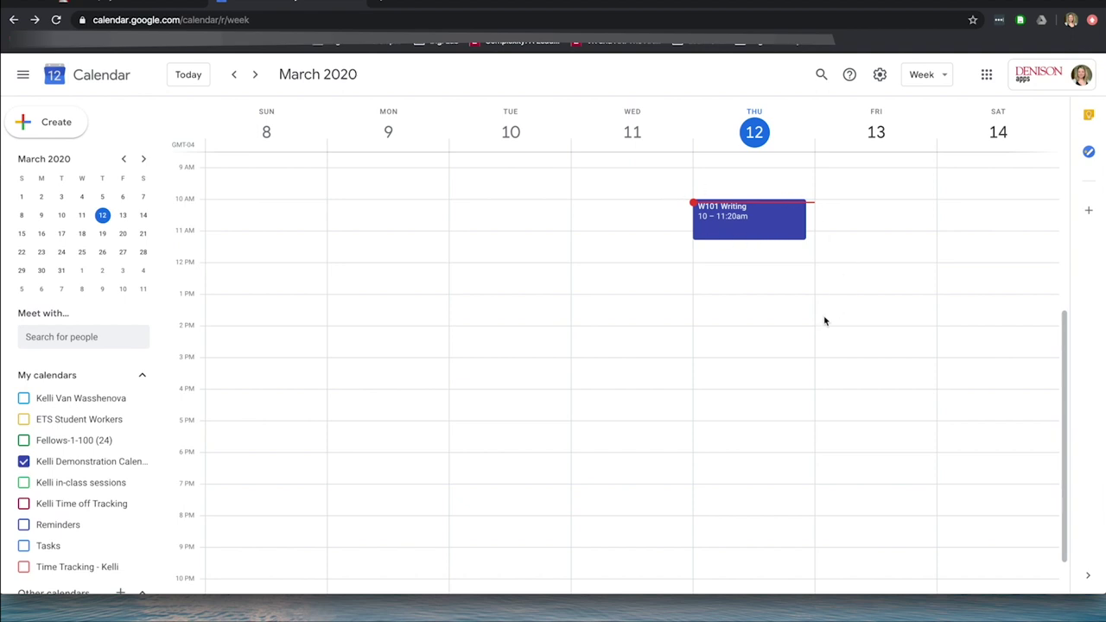
Step: Examine the Hangouts Meet link and phone dial-in details of the March 12 W101 Writing event, and close its details
click(775, 230)
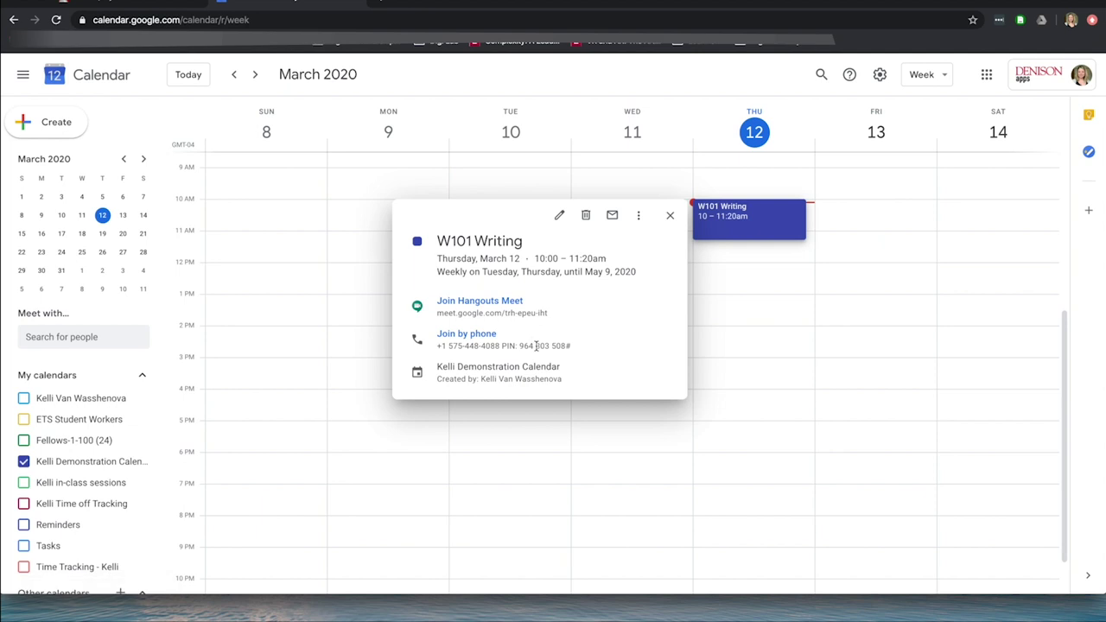
drag(576, 346, 428, 299)
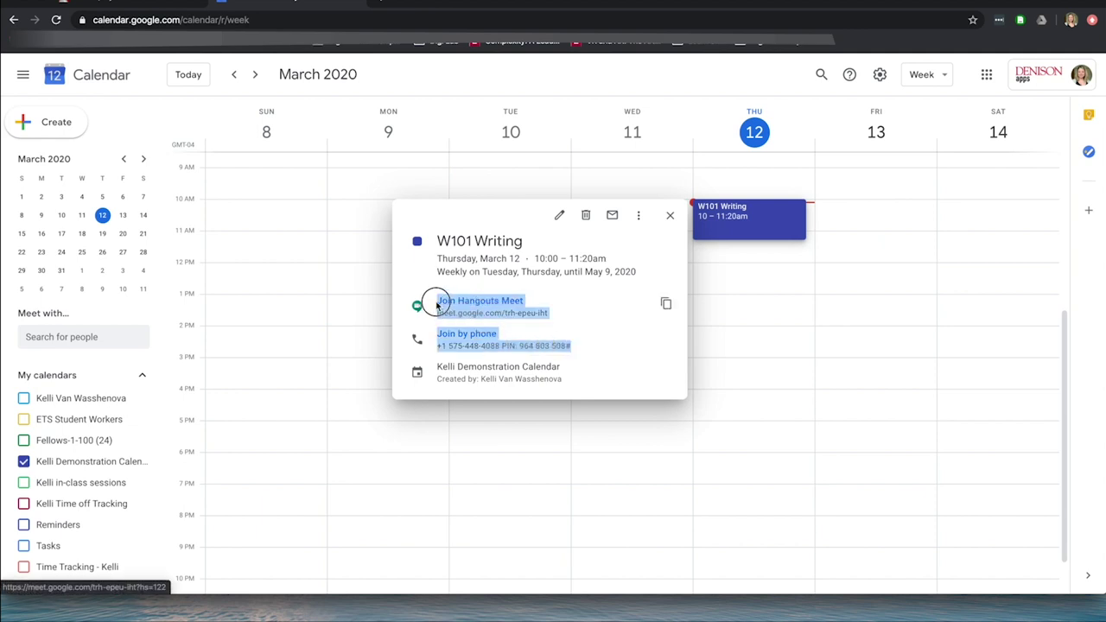
click(585, 348)
drag(586, 347, 432, 311)
click(671, 216)
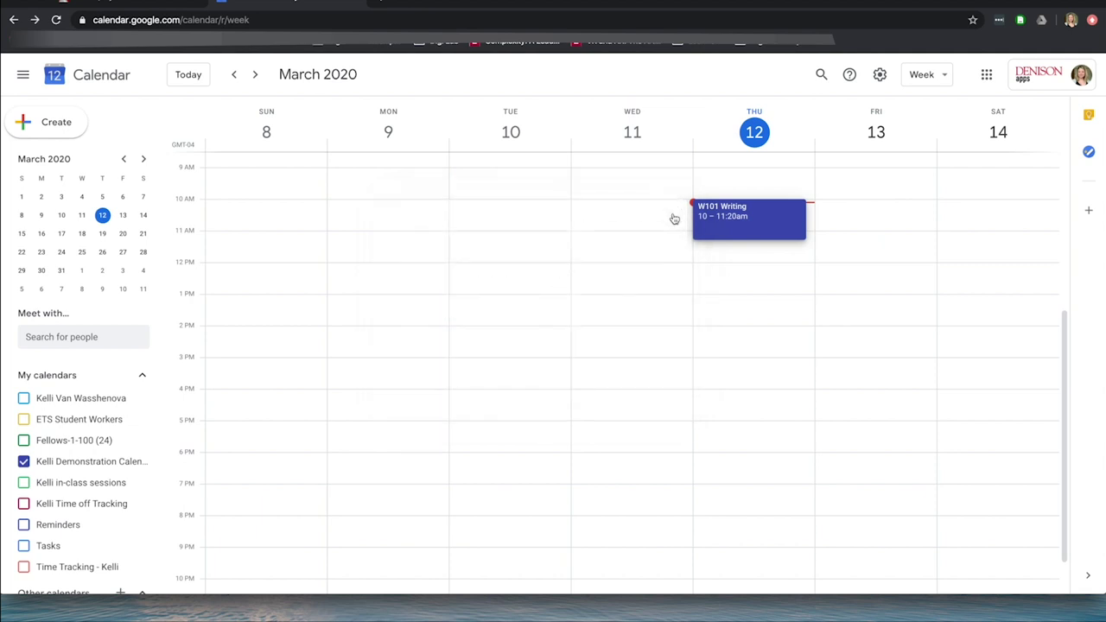
Step: Open the March 12 W101 Writing event for editing and add two guests, the suggested colleague and the organizer's own denison.edu account
click(776, 227)
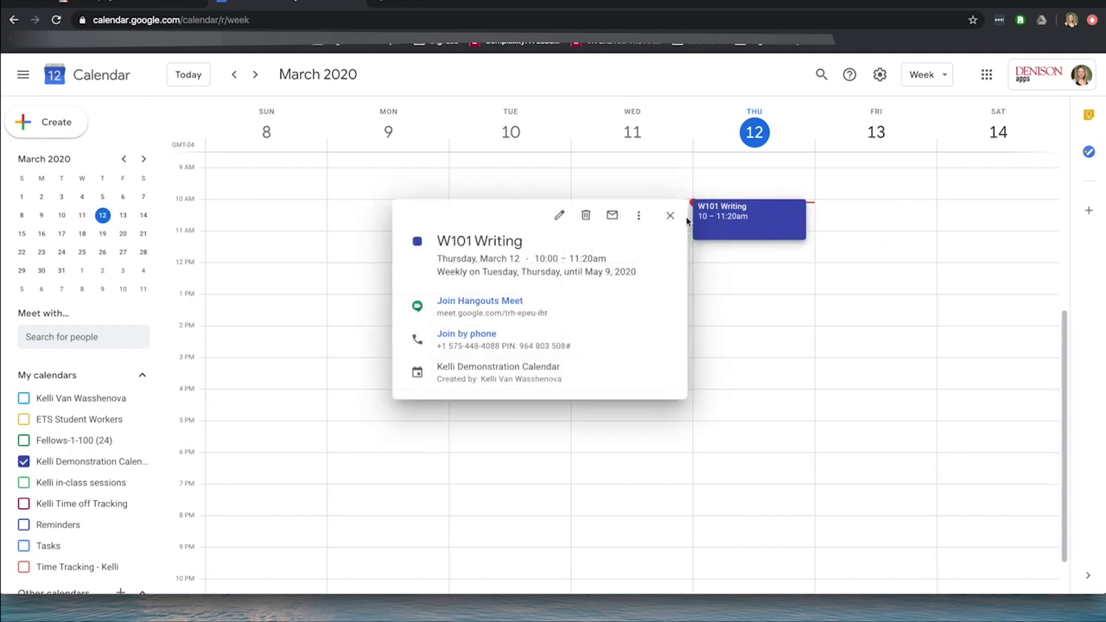
click(560, 217)
click(541, 227)
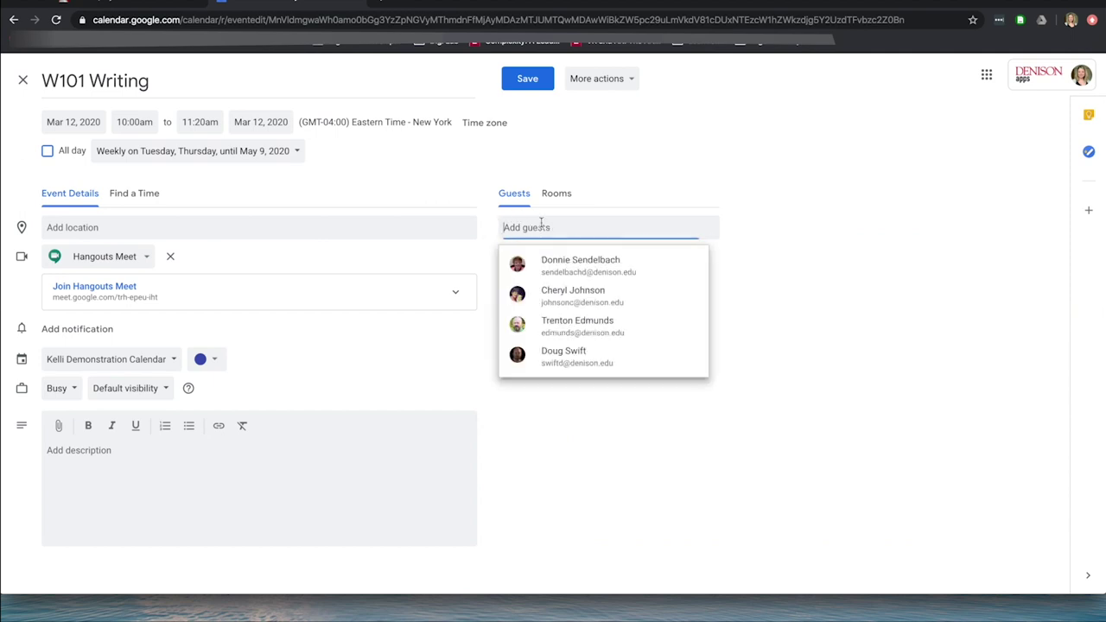
click(609, 294)
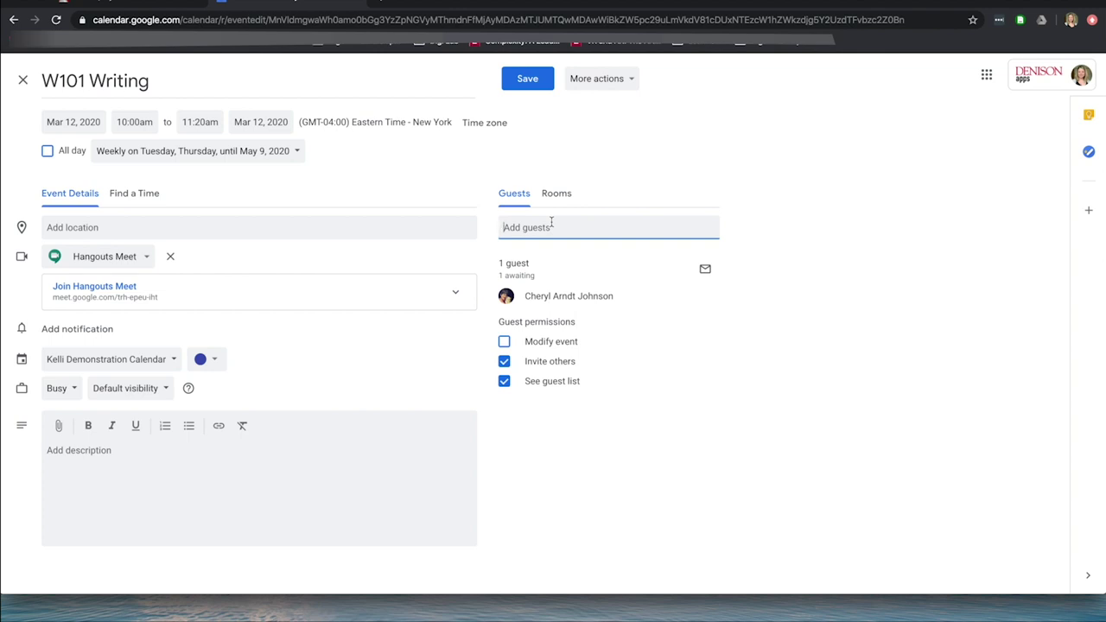
text(Kelli Va)
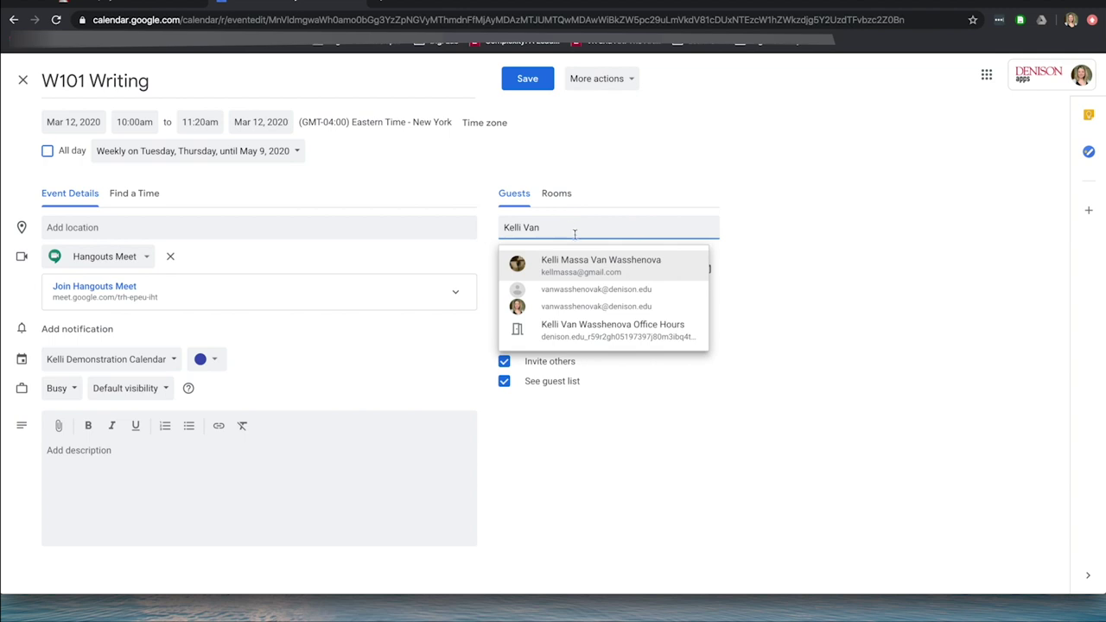
text(n)
click(600, 304)
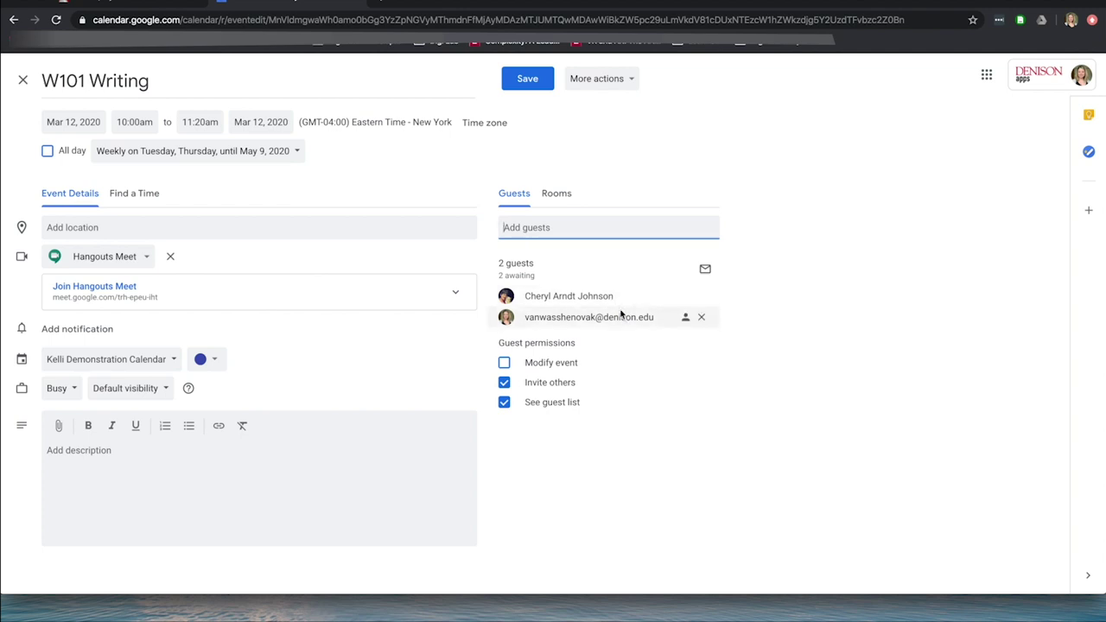
mouse_move(622, 326)
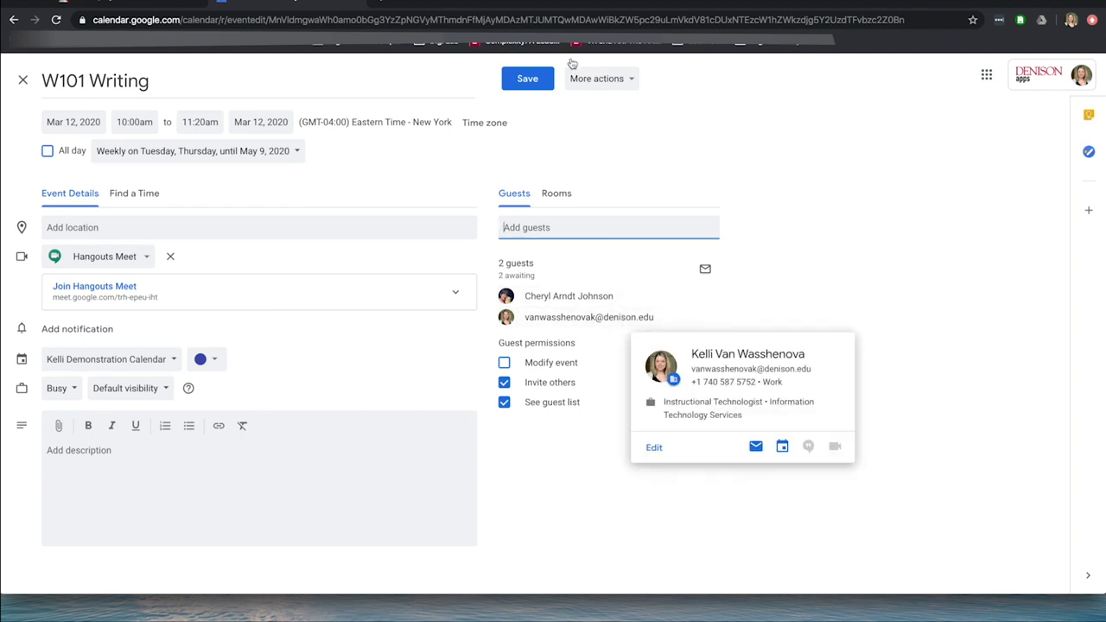
Step: Remove the guests' permissions to invite others and to see the guest list
click(505, 383)
click(505, 403)
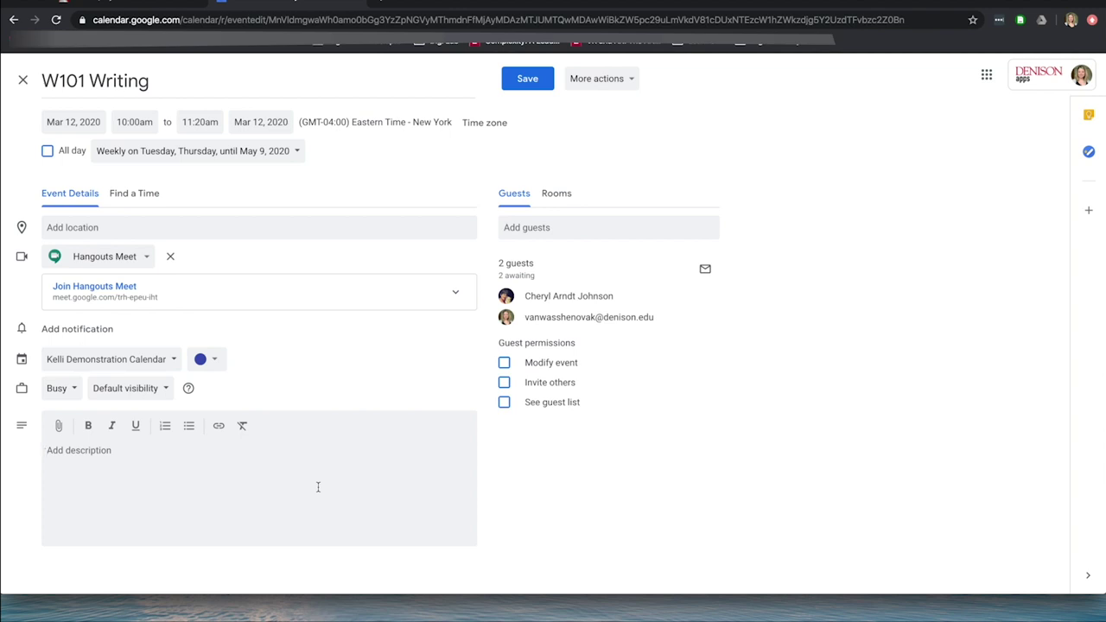
Step: Save the changes for all events in the W101 Writing series and send invitation emails to the guests
click(528, 78)
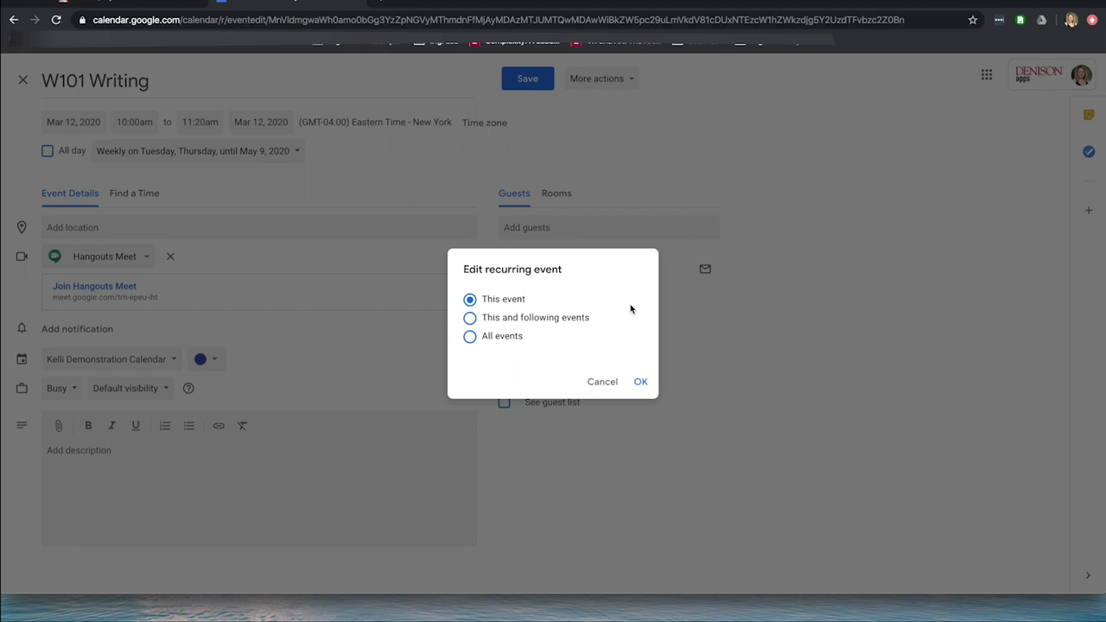
click(490, 319)
click(514, 339)
click(504, 299)
click(509, 340)
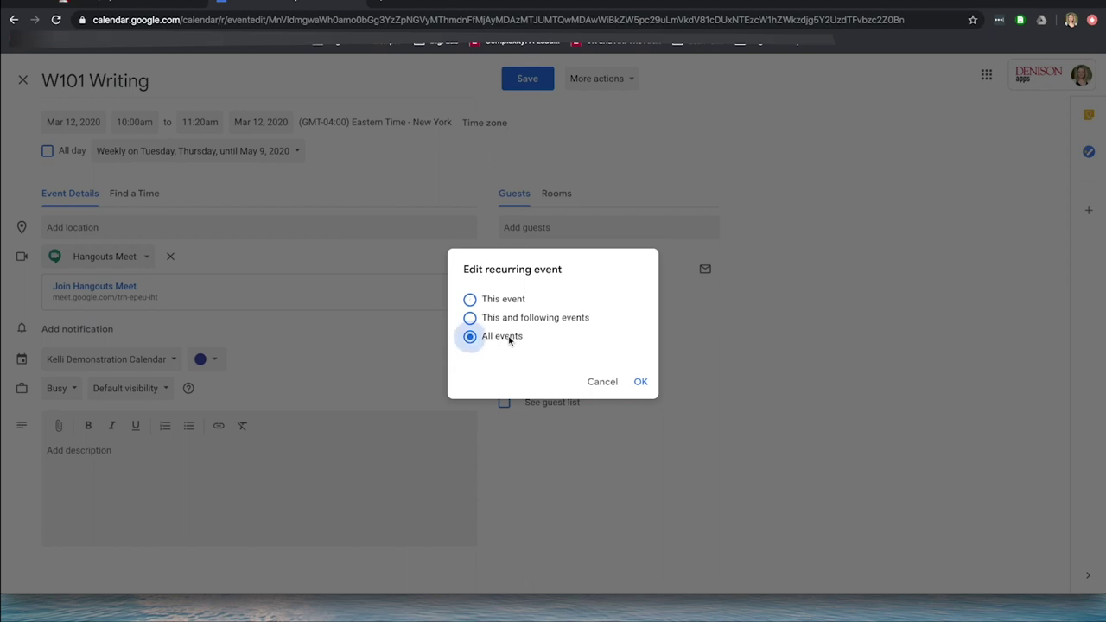
click(640, 383)
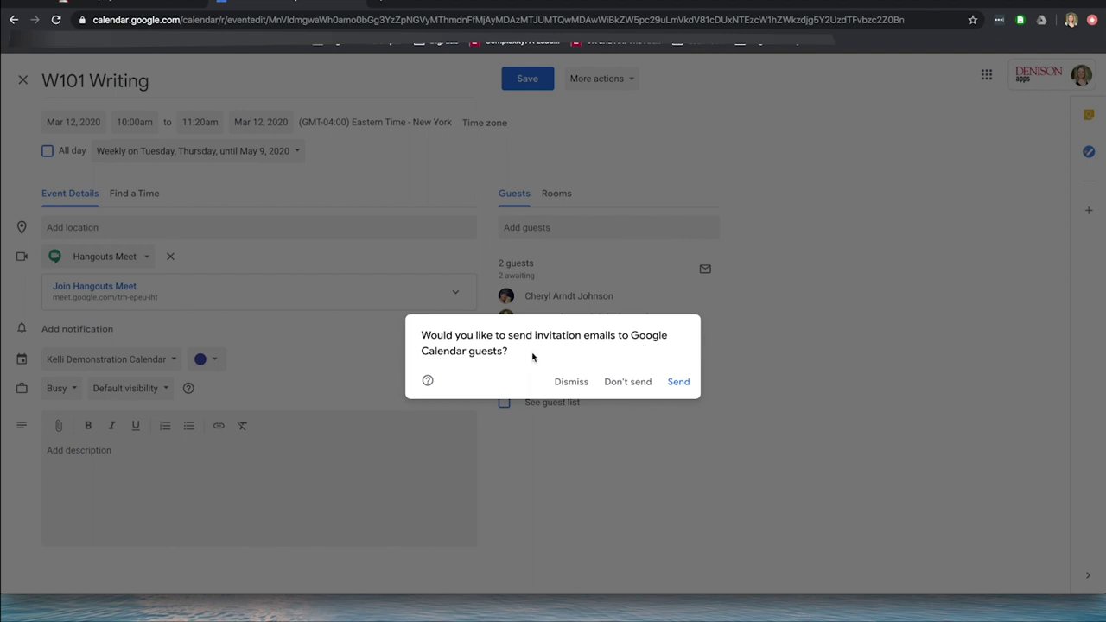
click(677, 382)
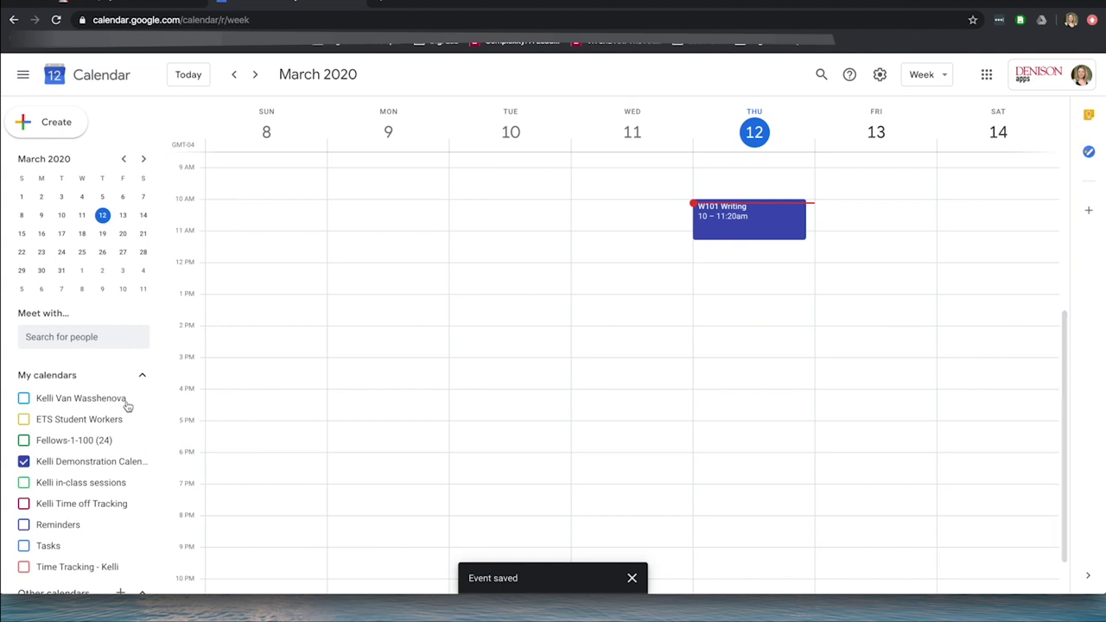
Step: Show the personal calendar and accept its W101 Writing invitation for all events in the series
click(72, 404)
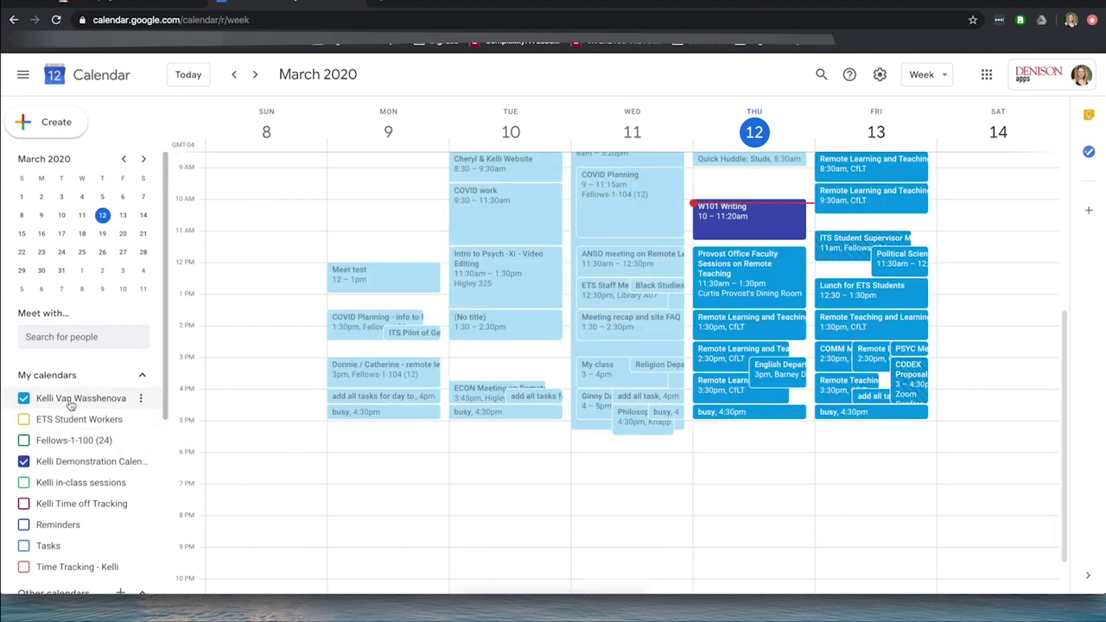
click(713, 227)
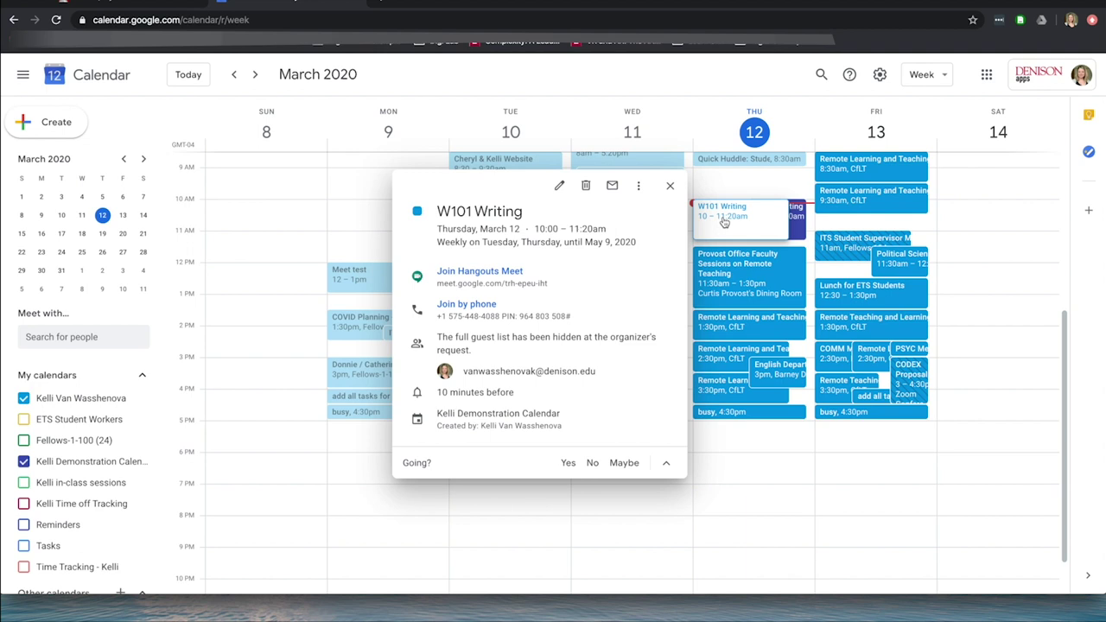
click(569, 464)
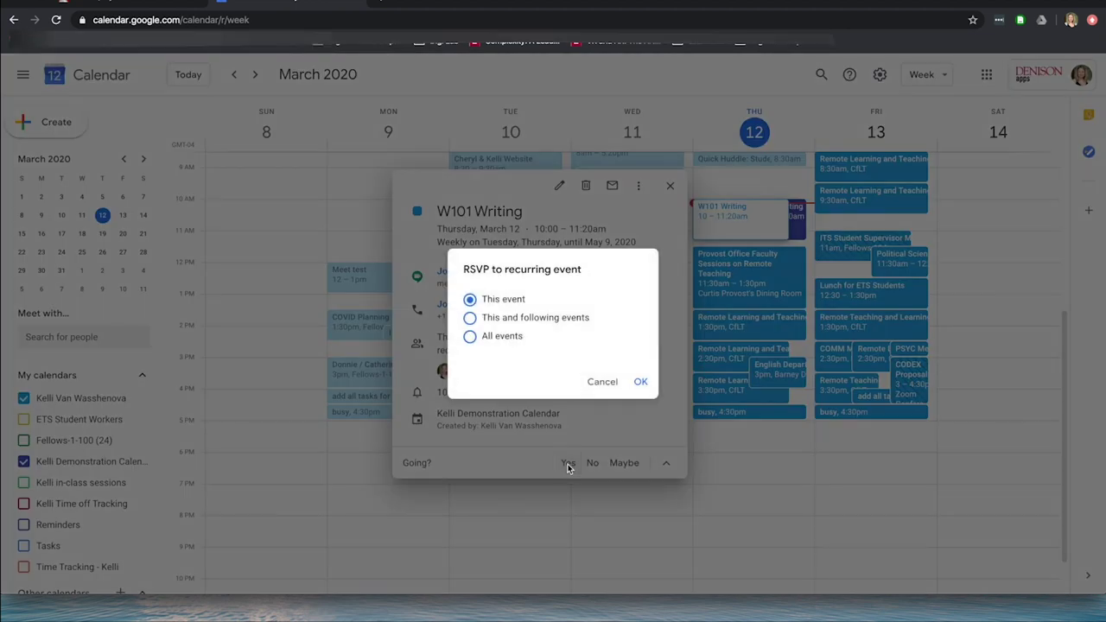
click(502, 322)
click(502, 340)
click(640, 383)
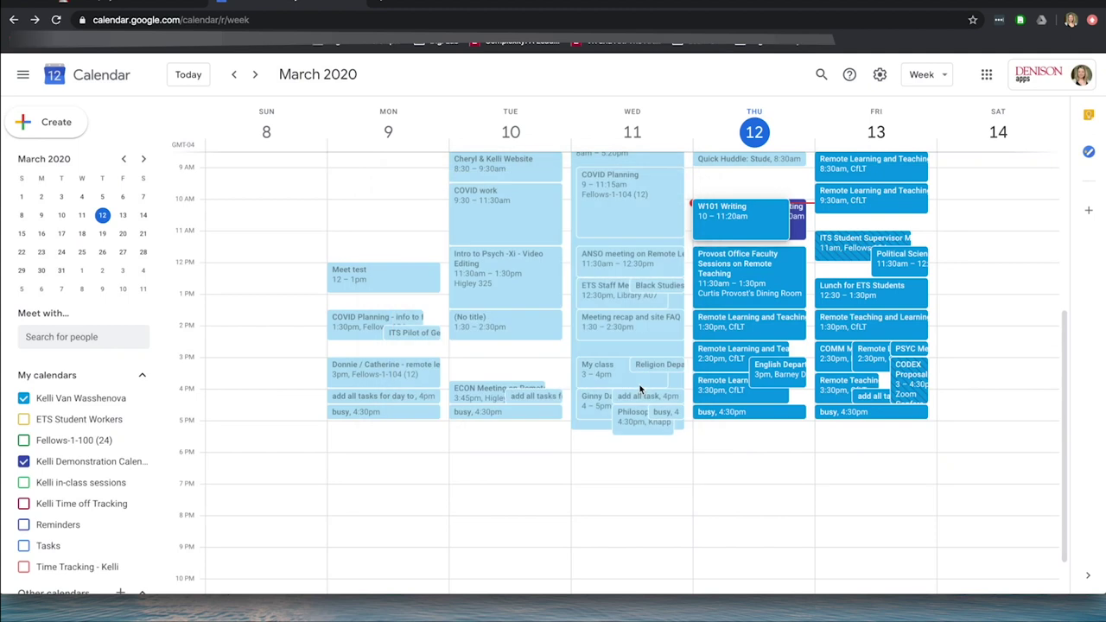
Step: Hide the personal calendar and open the Hangouts Meet session from the March 12 W101 Writing event's details
click(23, 398)
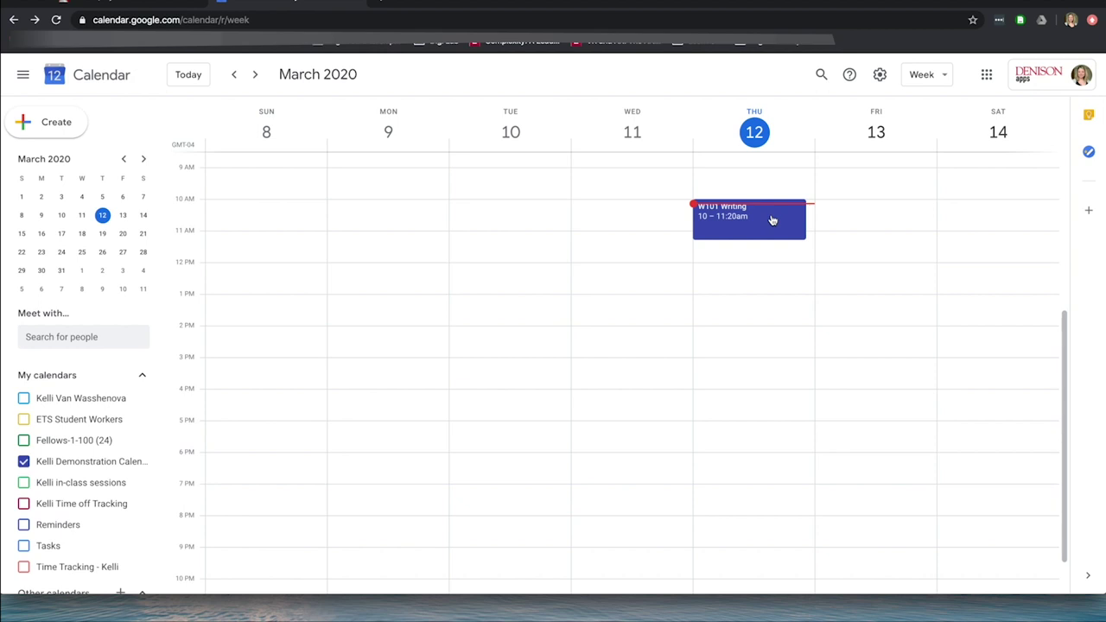
click(773, 220)
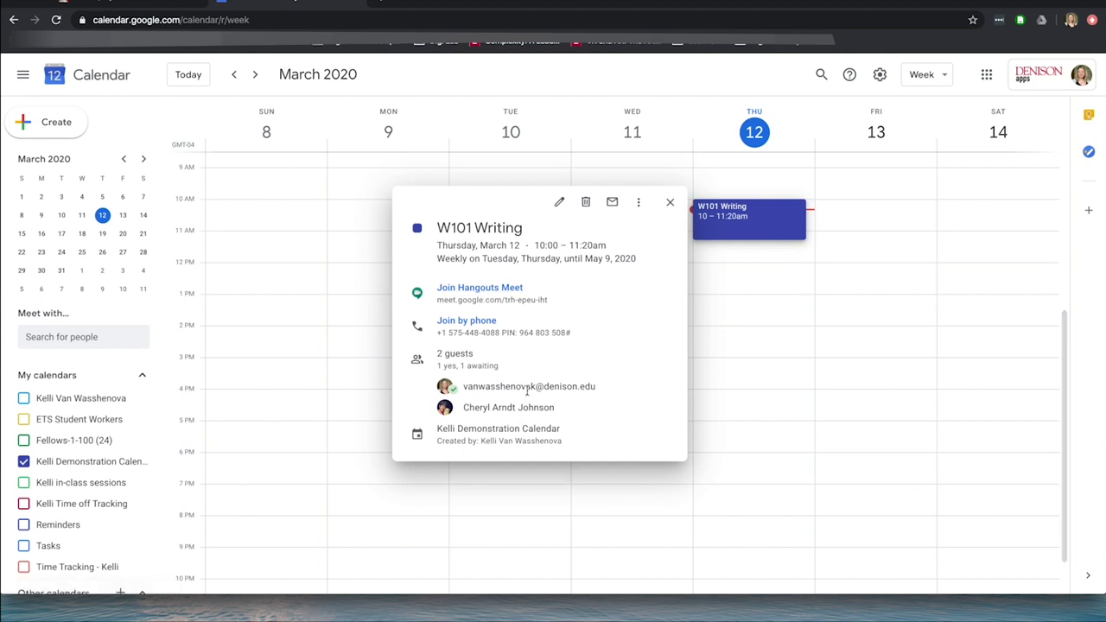
click(494, 295)
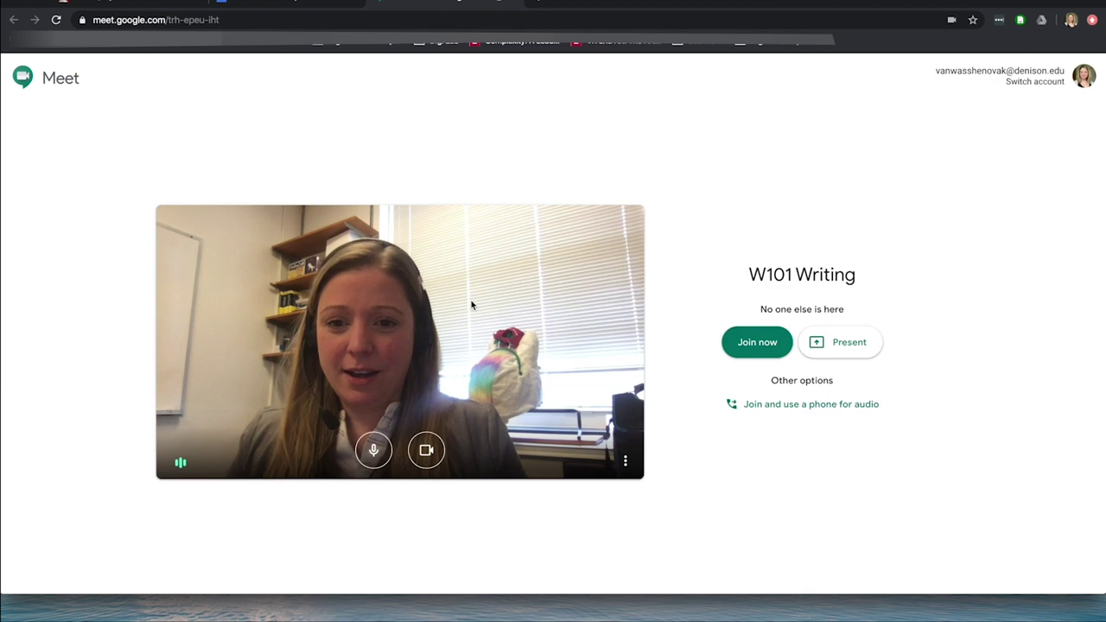
Step: Turn the microphone off and back on in the meeting preview, and do the same with the camera
click(375, 453)
click(374, 451)
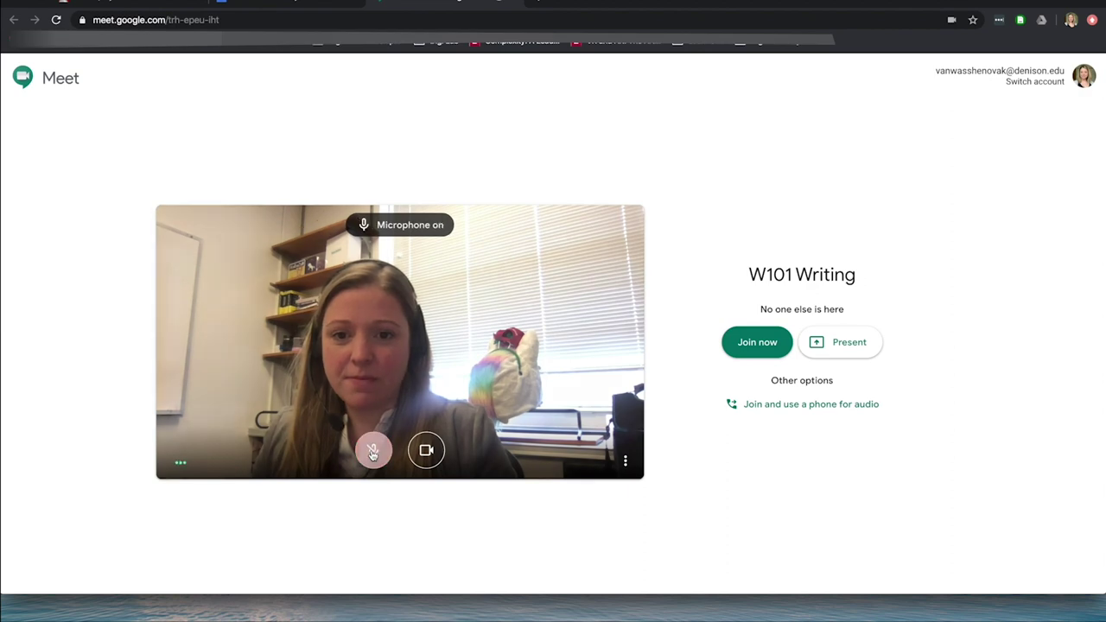
click(427, 451)
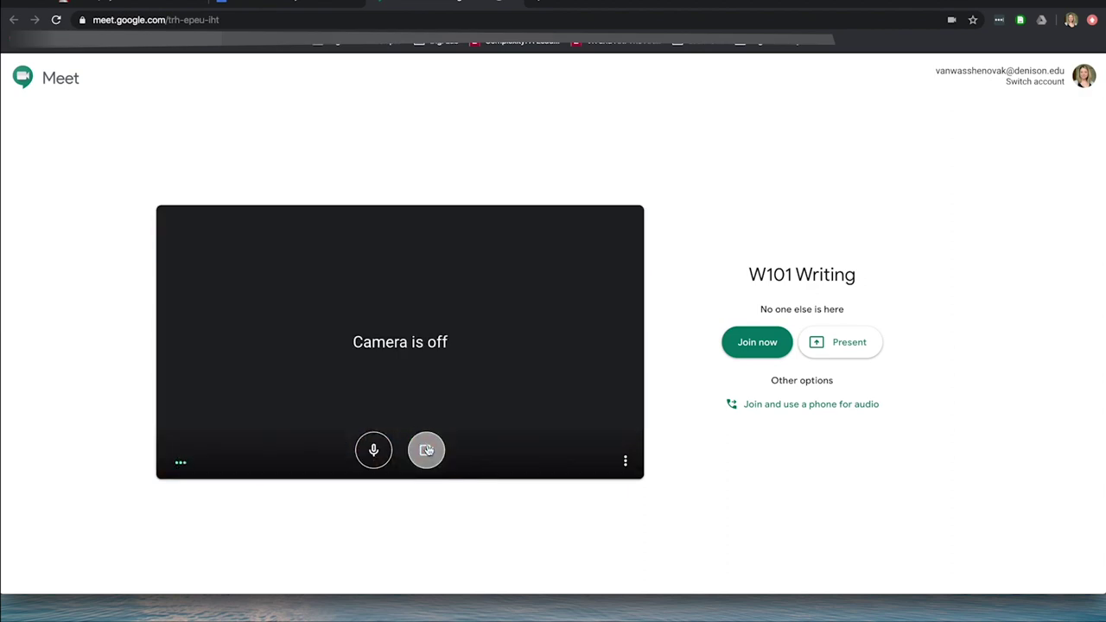
click(428, 451)
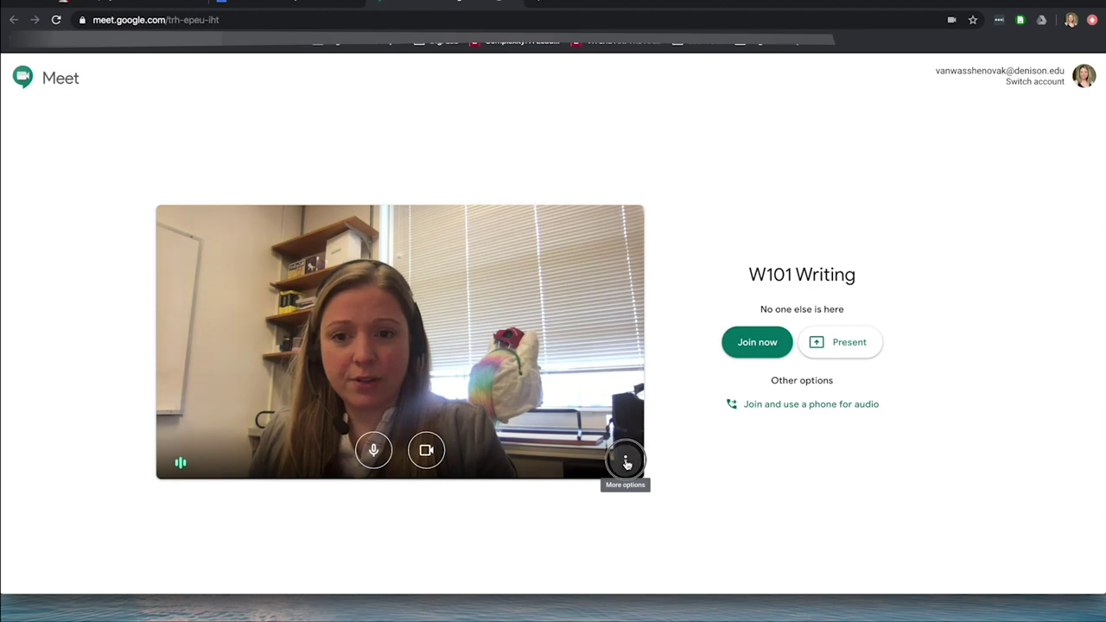
Step: Open the meeting's audio settings, reselect Jabra UC VOICE 550a MS as the microphone, and review the available speakers
click(626, 464)
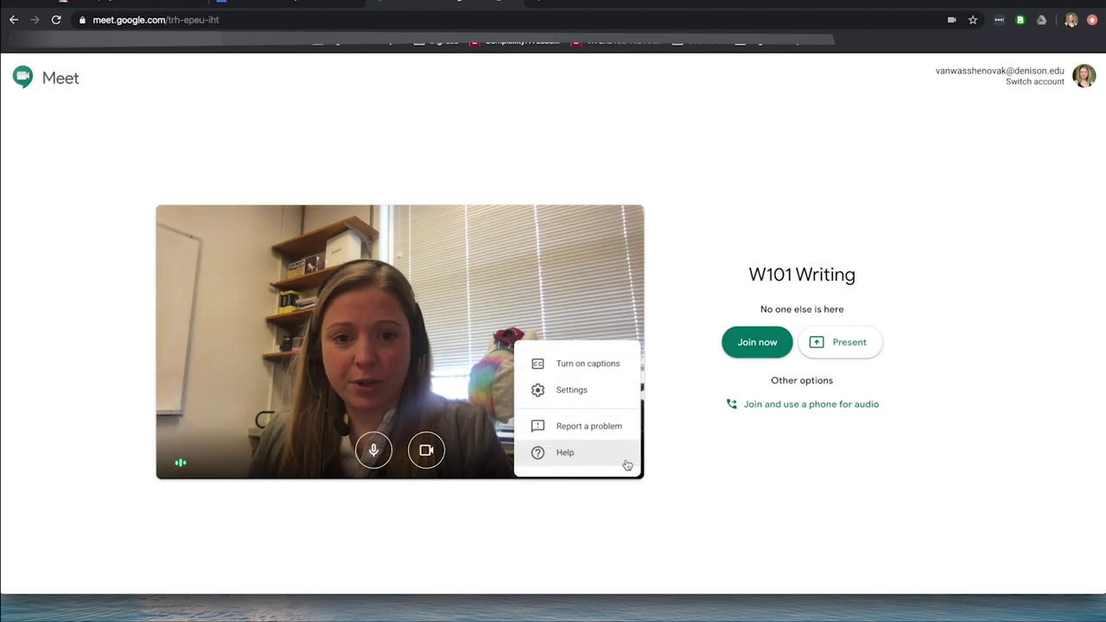
click(579, 393)
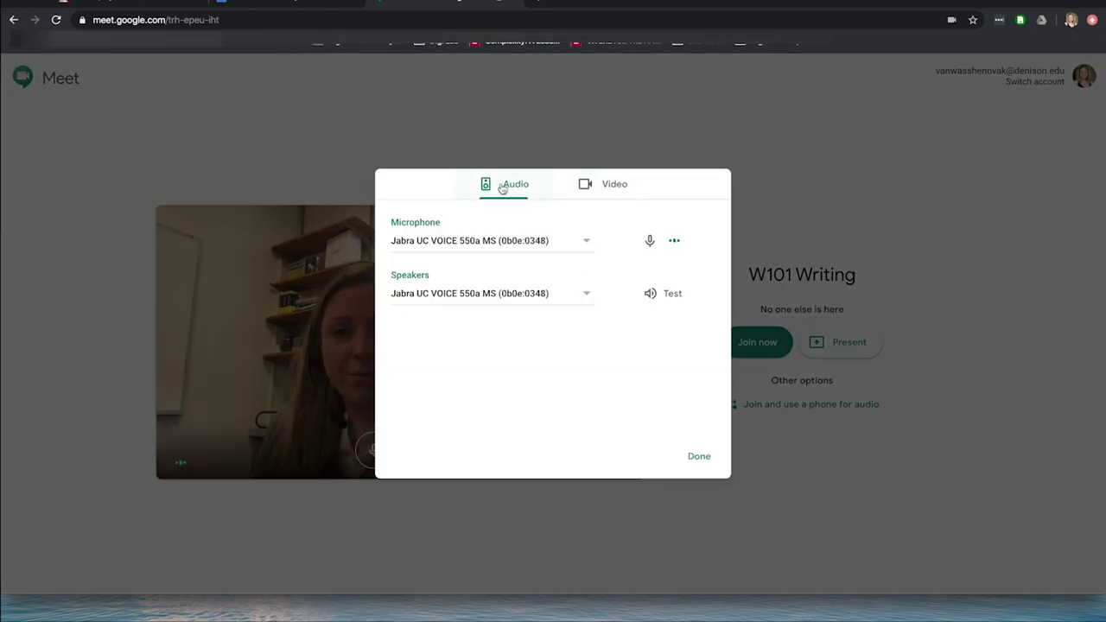
click(582, 243)
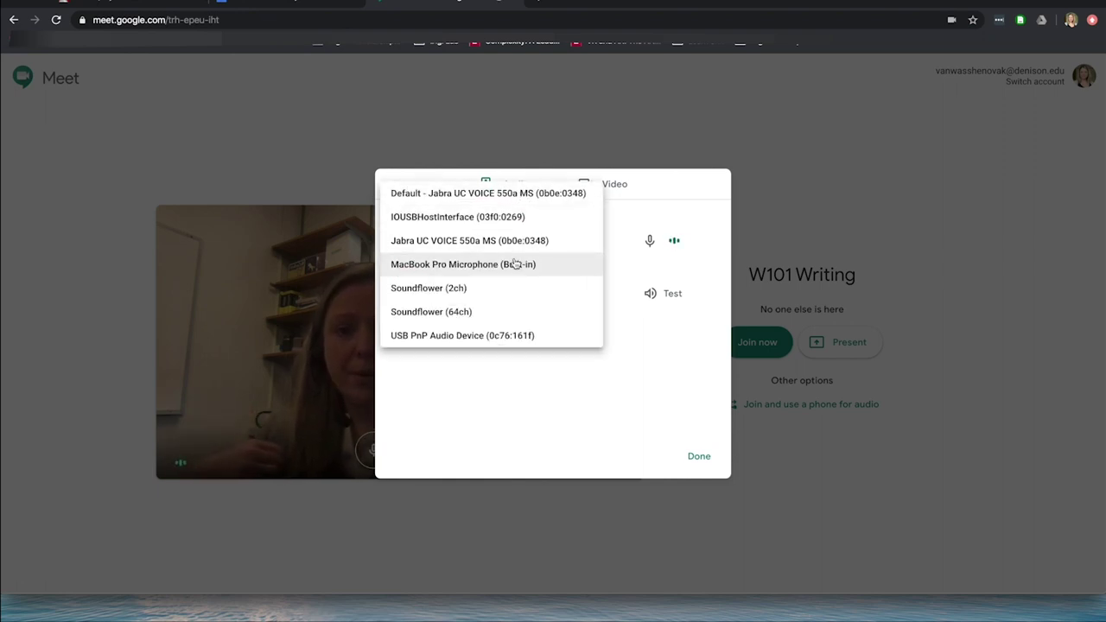
click(490, 248)
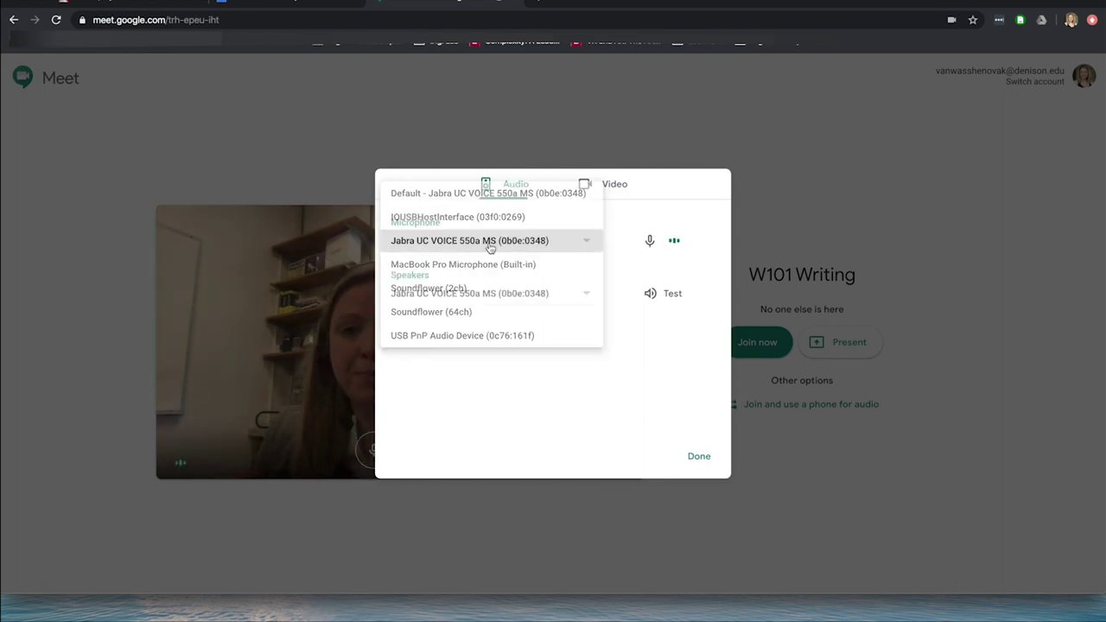
click(521, 296)
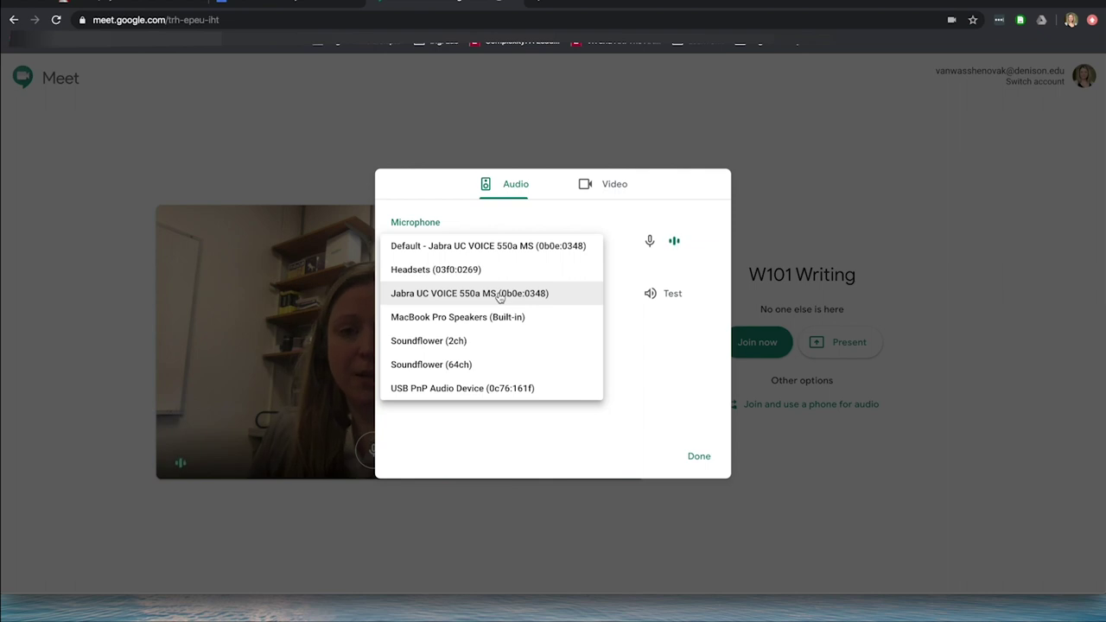
click(513, 223)
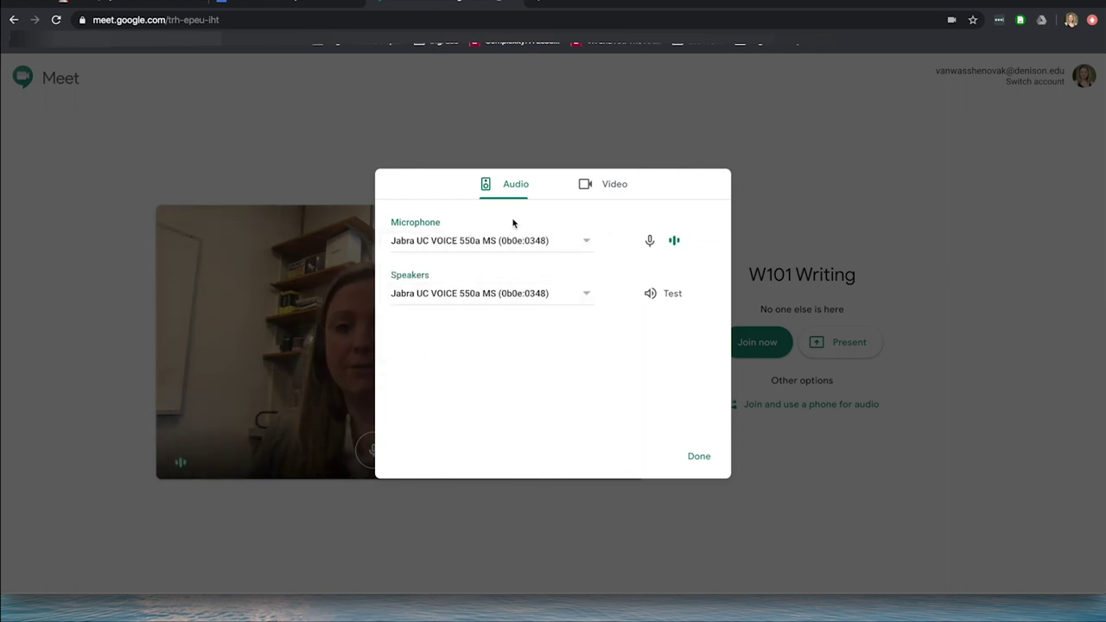
Step: Examine the meeting's video settings, including the camera choices and the maximum receive resolution options
click(619, 193)
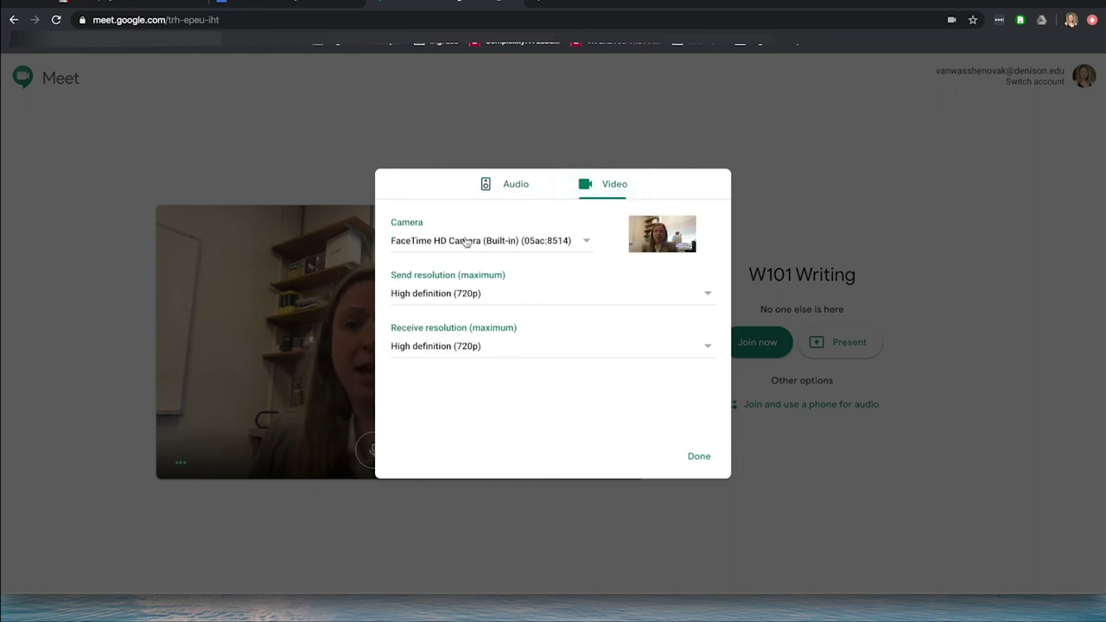
click(528, 244)
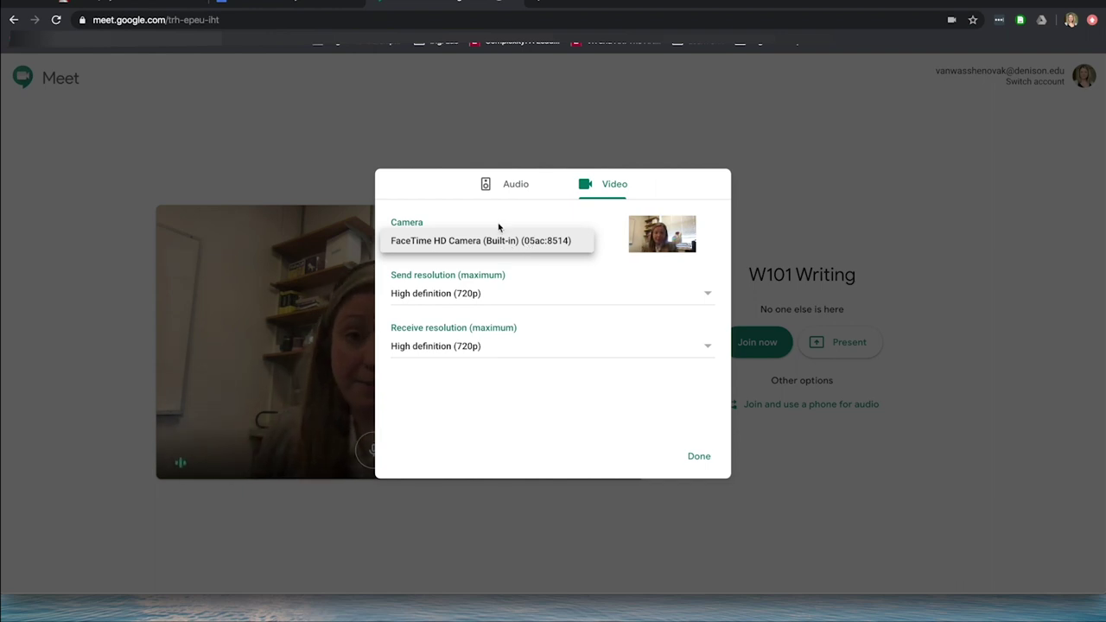
click(502, 222)
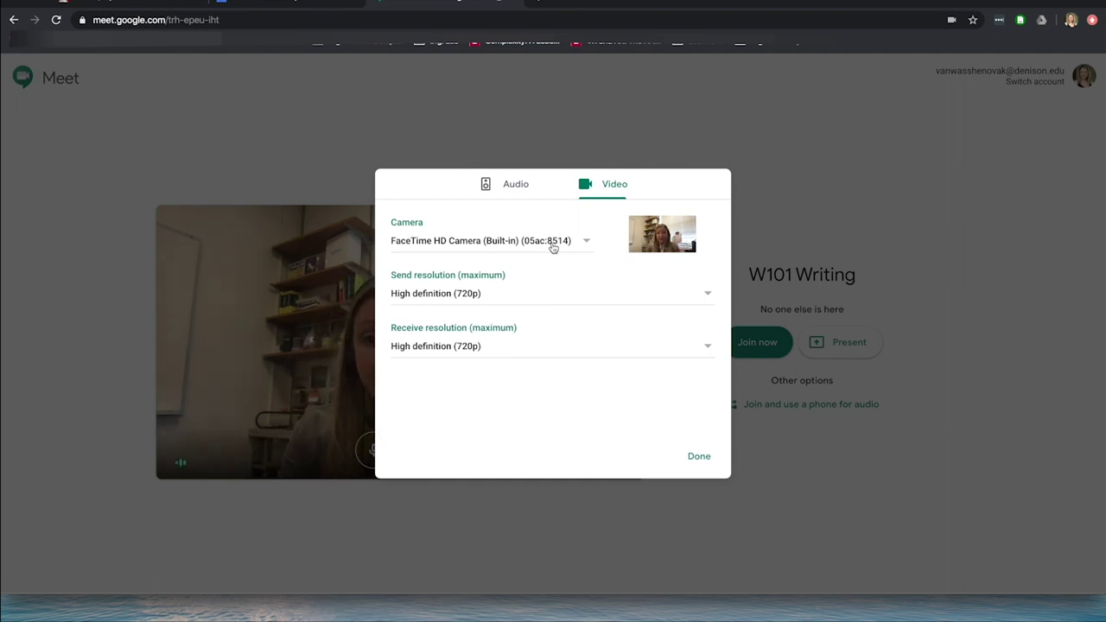
click(601, 306)
click(589, 285)
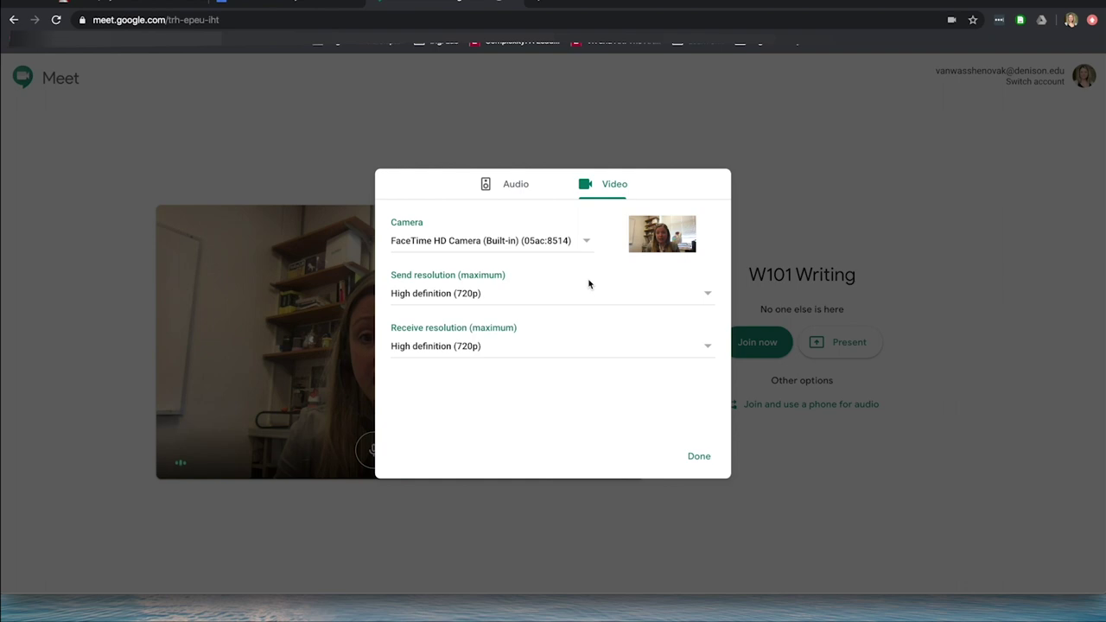
click(529, 348)
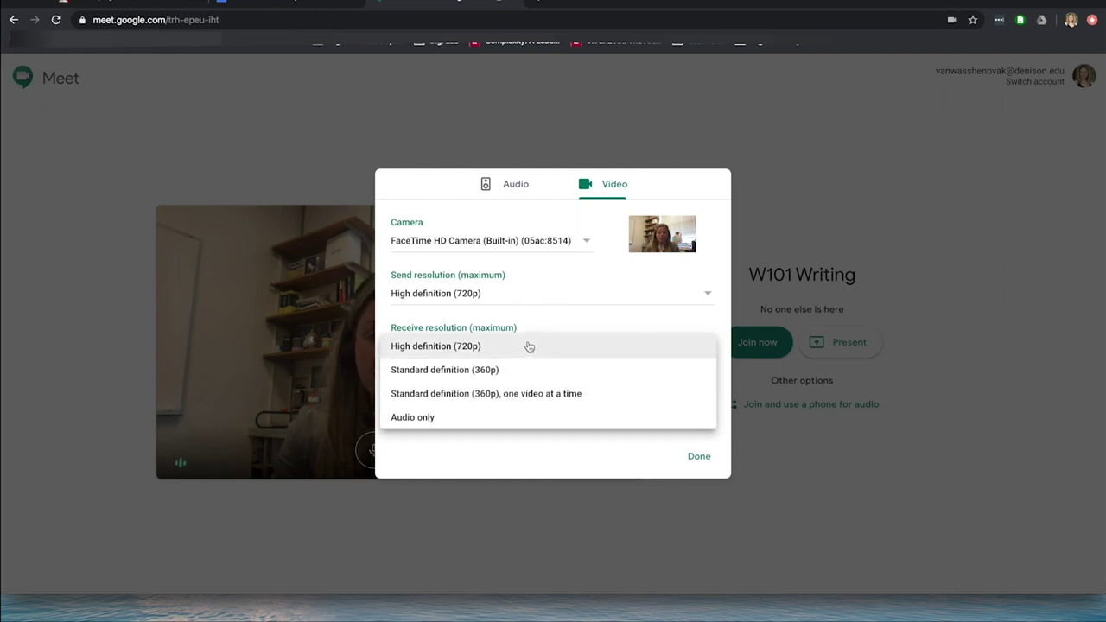
click(529, 347)
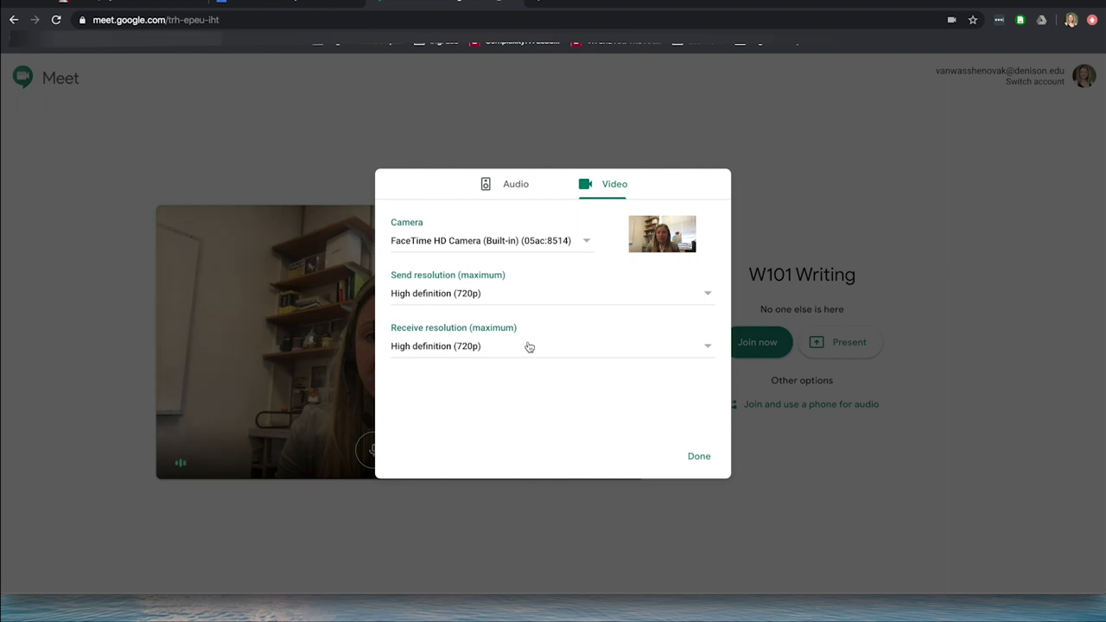
click(529, 347)
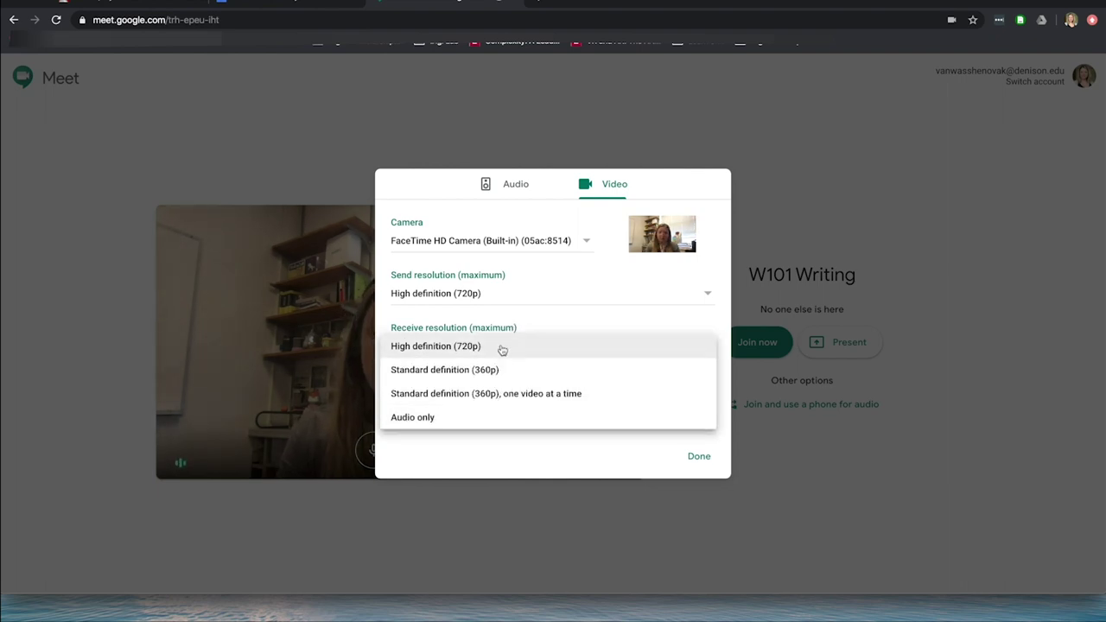
click(504, 332)
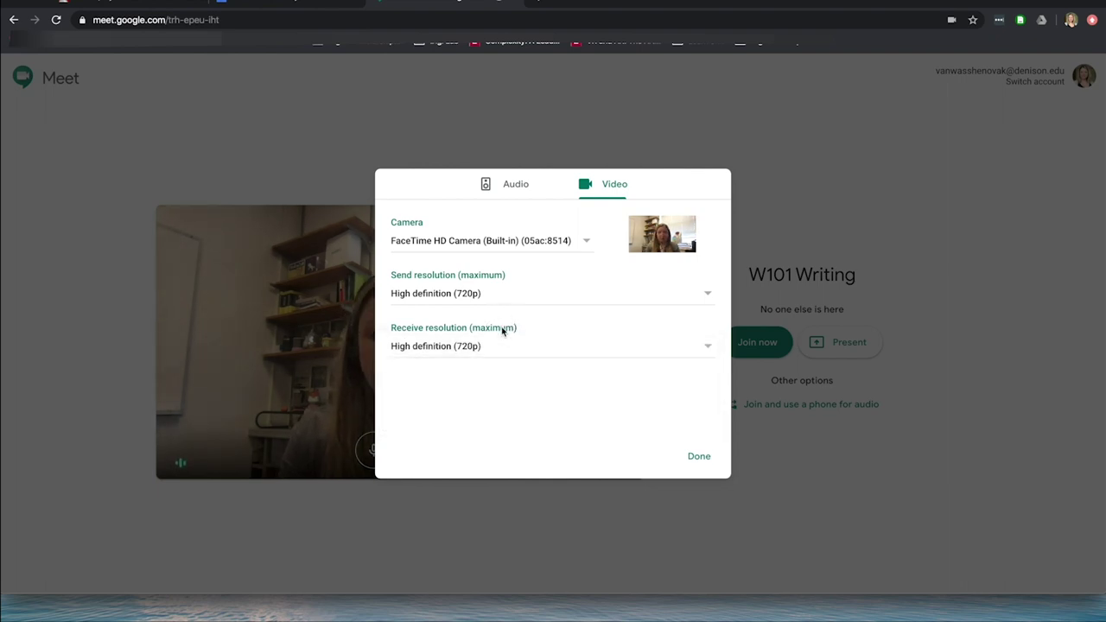
Step: Return to the audio settings, close the settings, and join the W101 Writing meeting
click(492, 185)
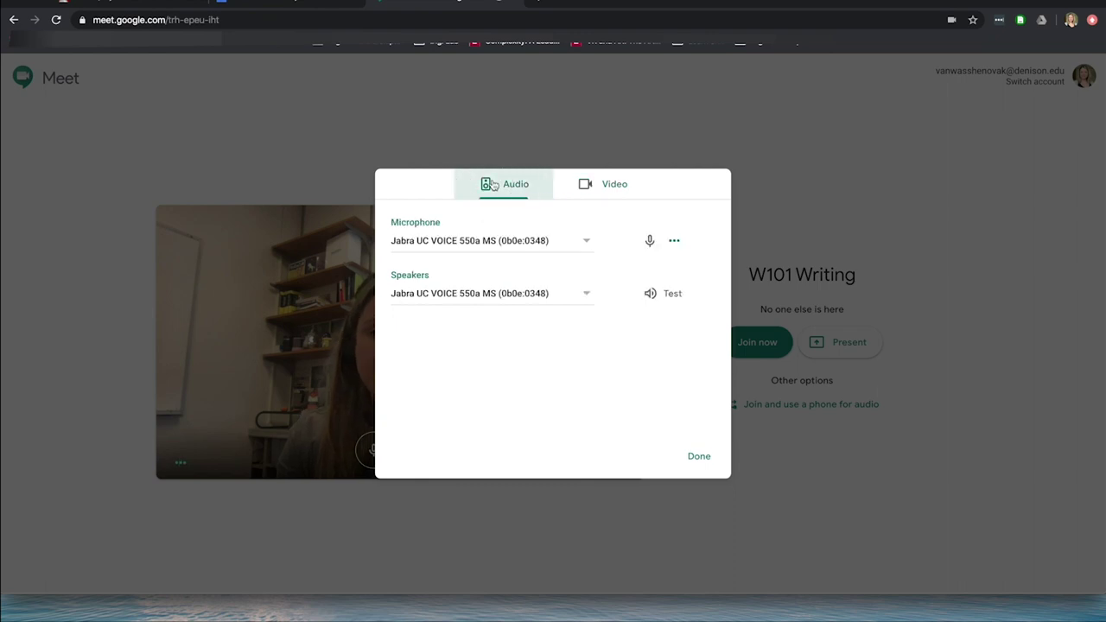
click(700, 457)
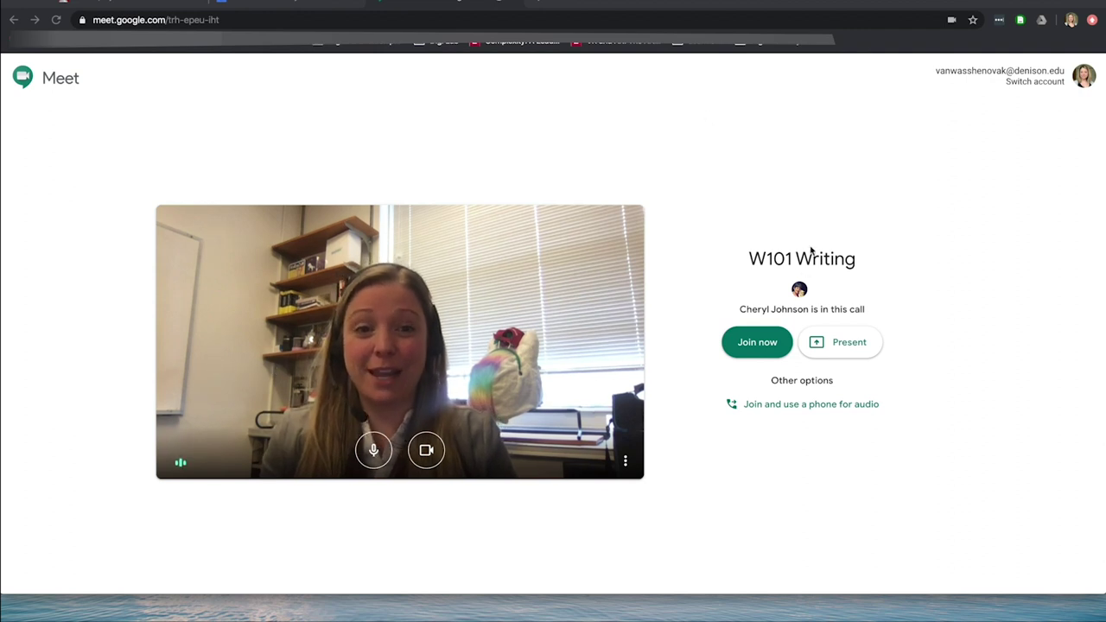
click(754, 346)
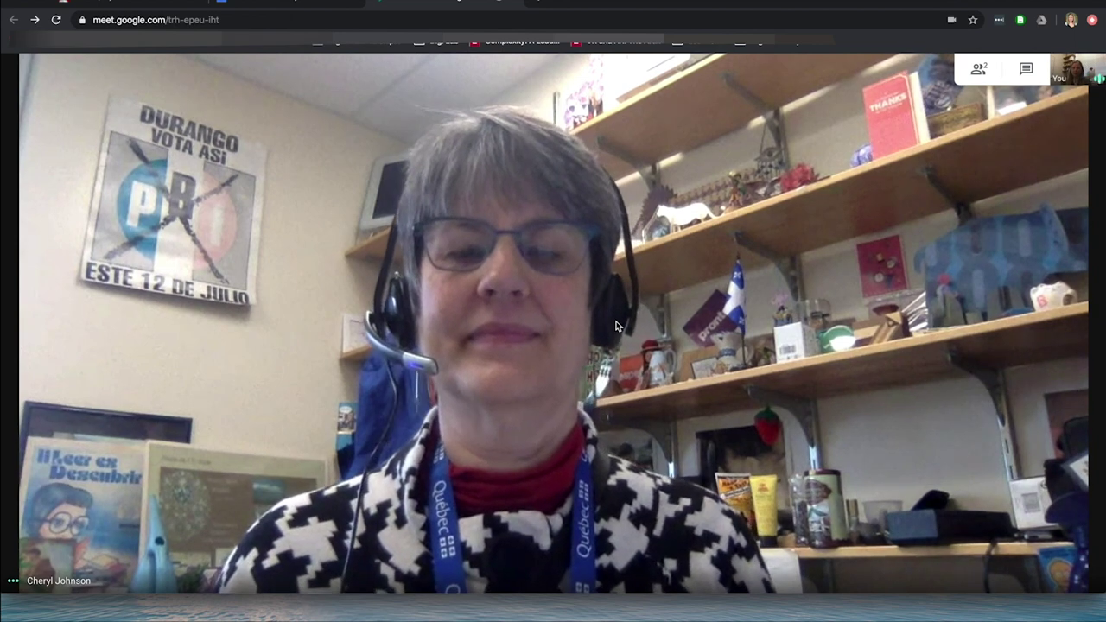
Step: Start recording the meeting and accept the participant consent notice
mouse_move(756, 271)
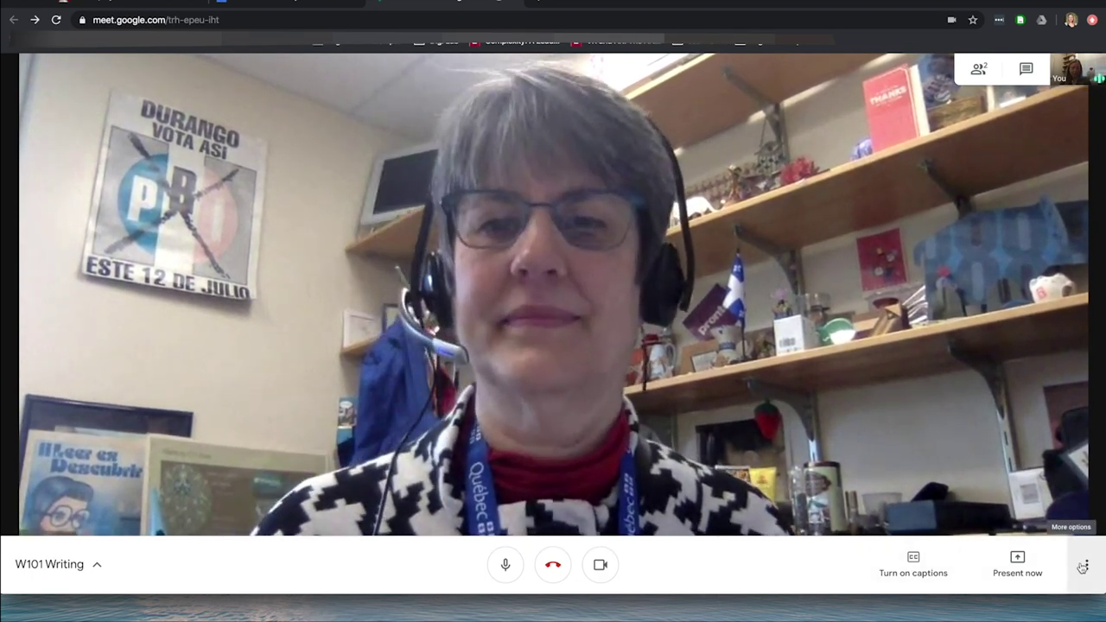
click(1082, 567)
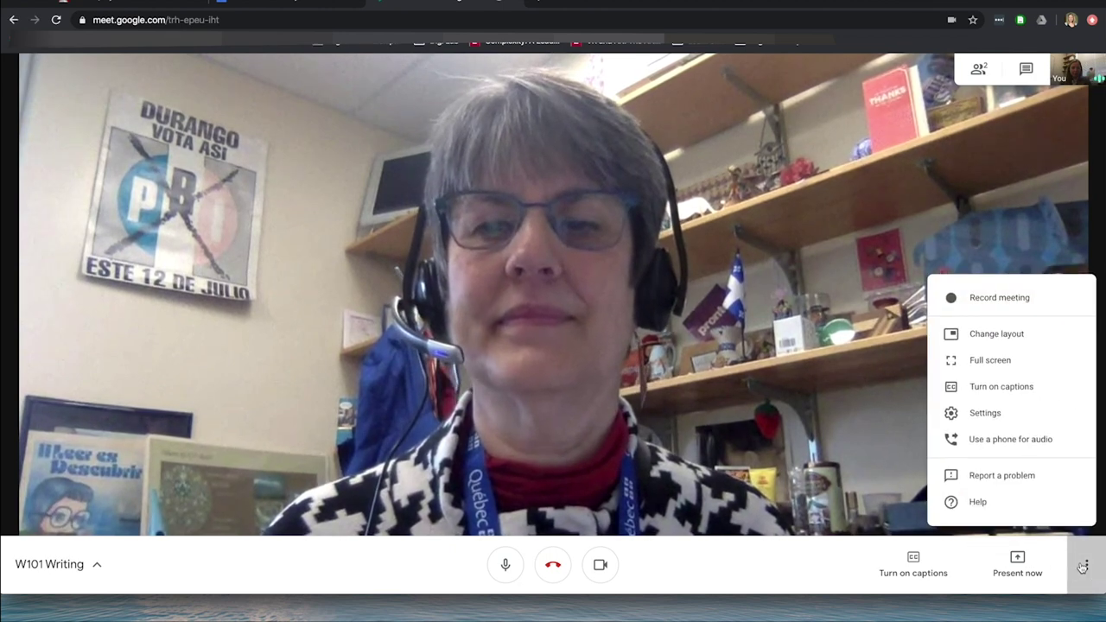
click(997, 305)
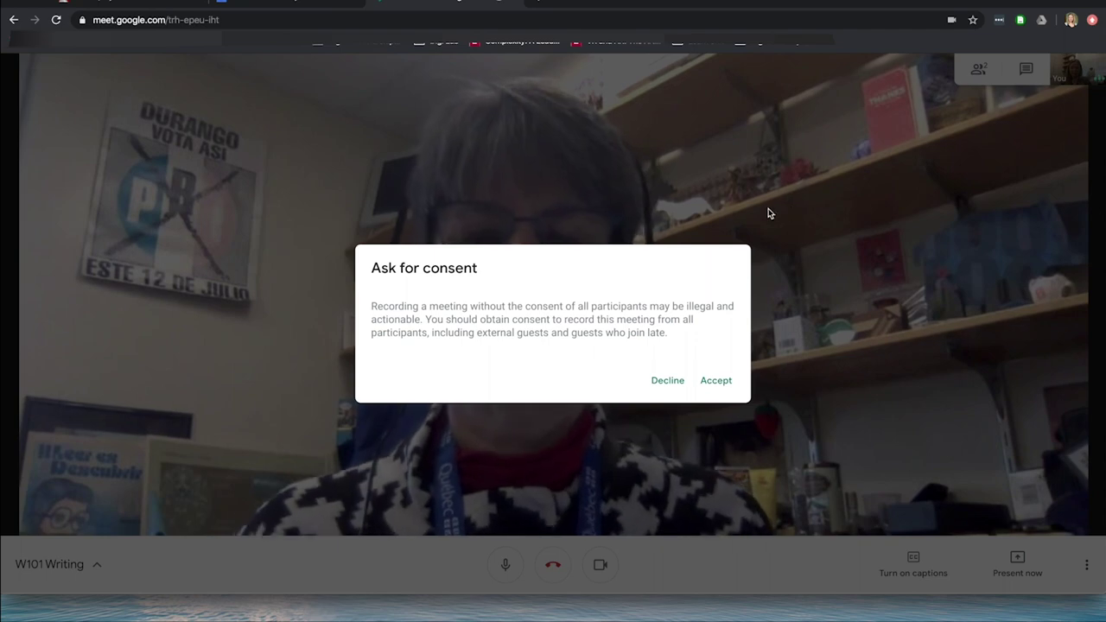
click(727, 389)
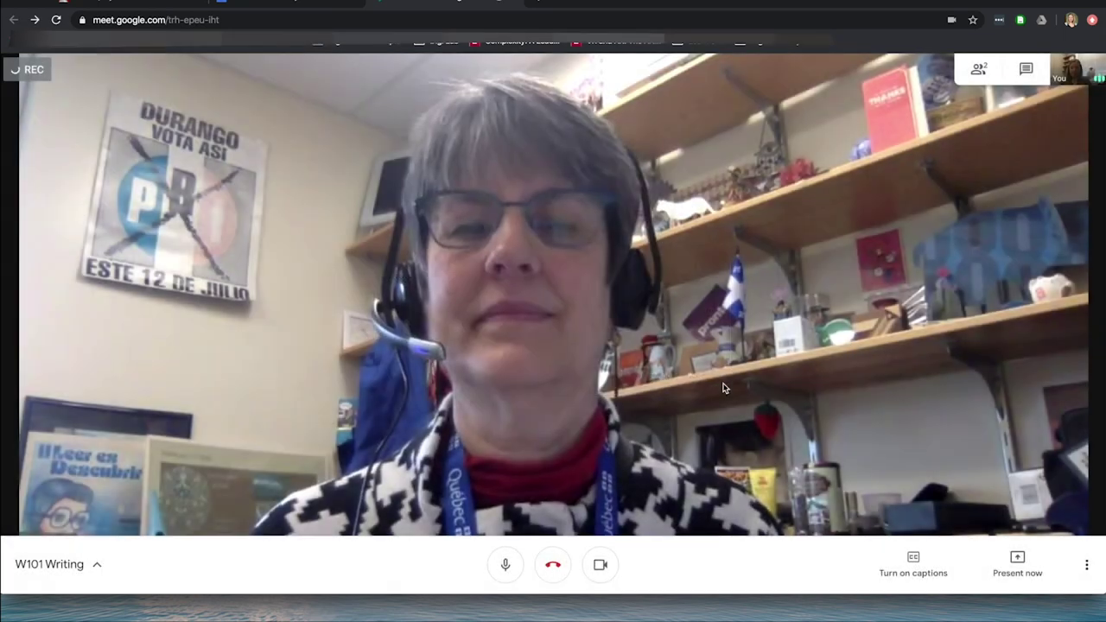
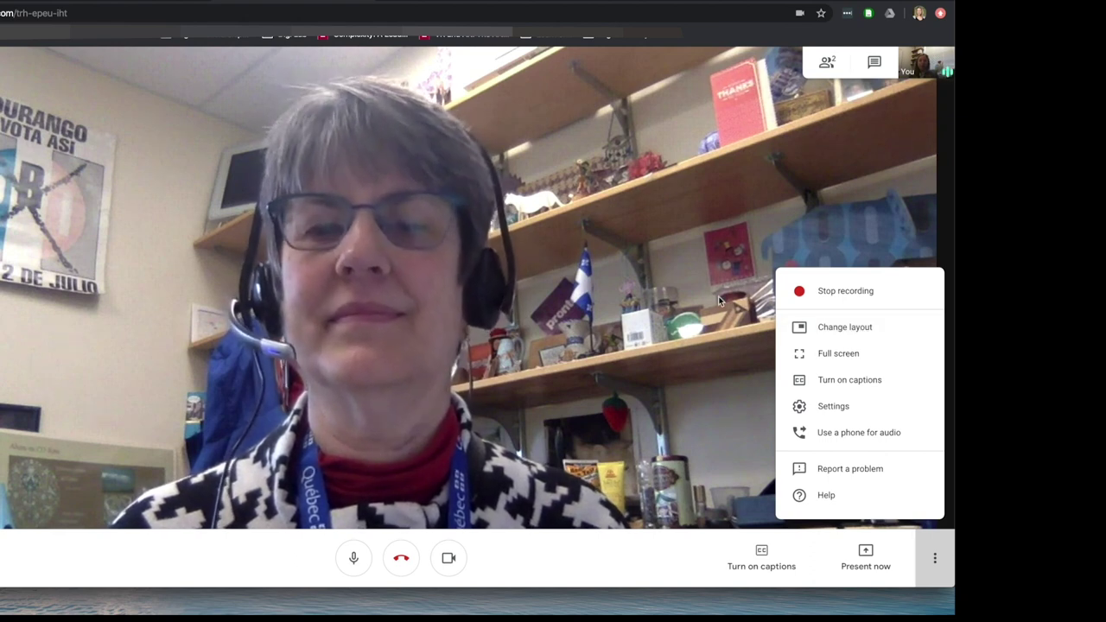
Step: Open the participant list, pin your own video to the main view, and switch the pin to the other participant
click(569, 210)
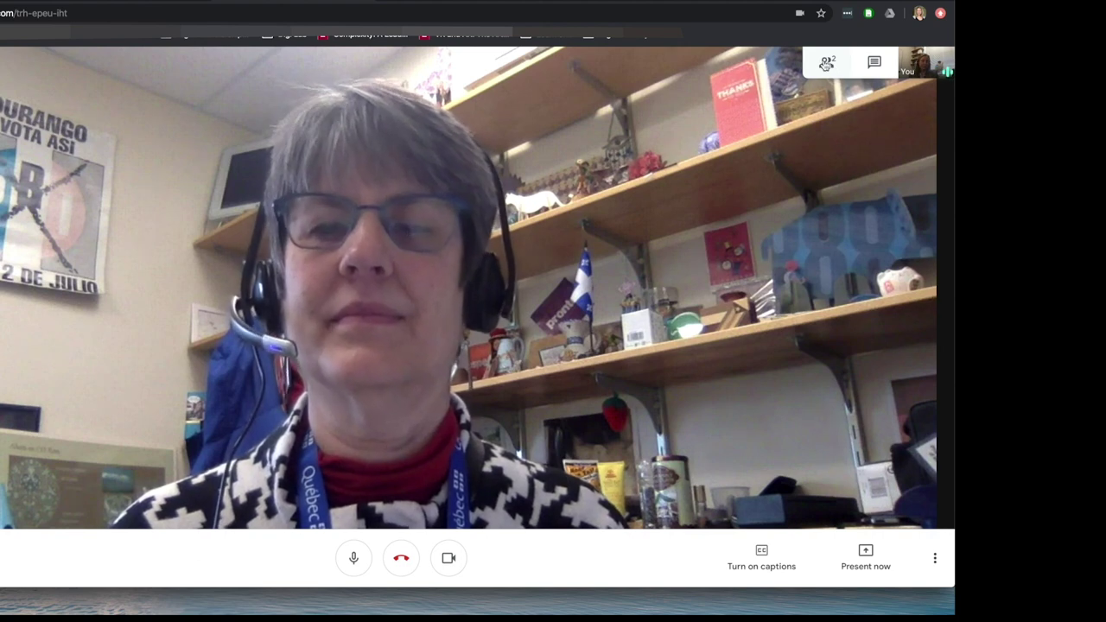
click(822, 66)
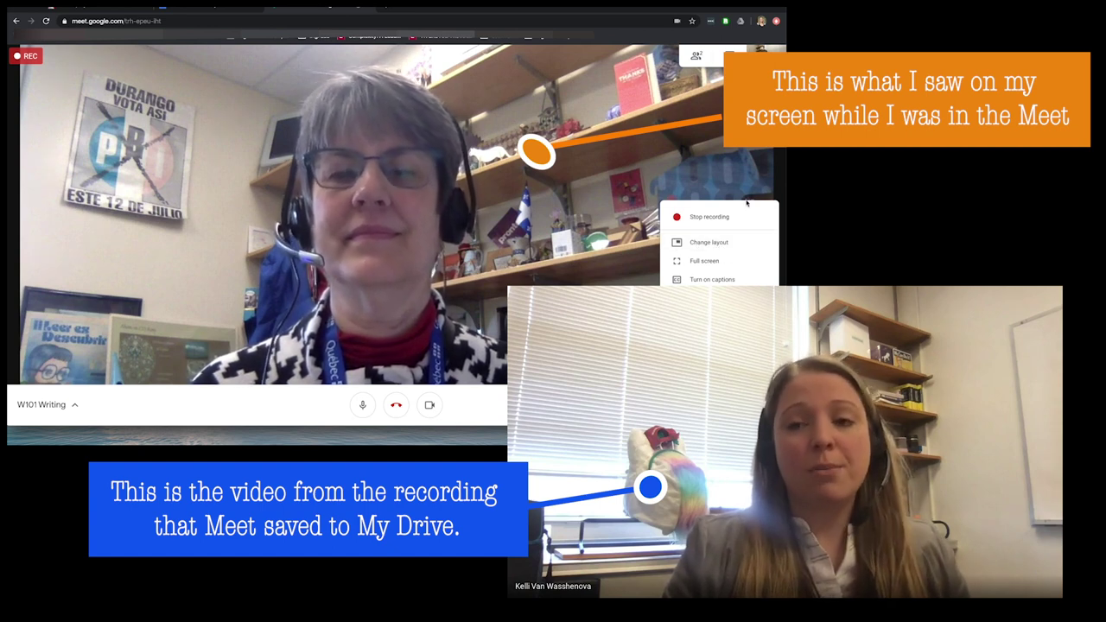
click(515, 162)
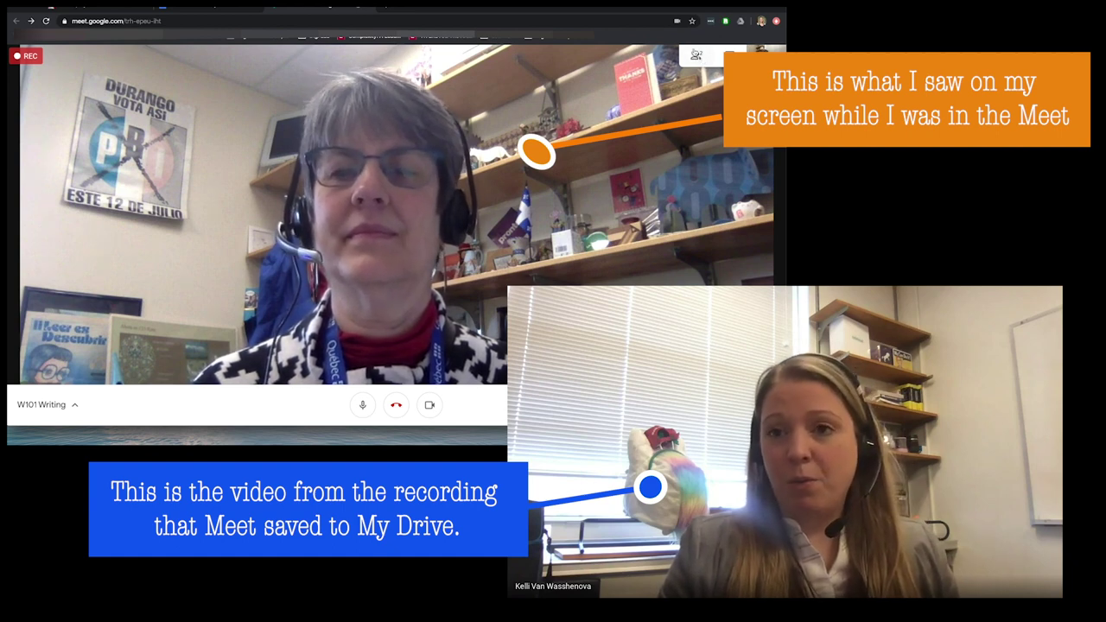
click(695, 57)
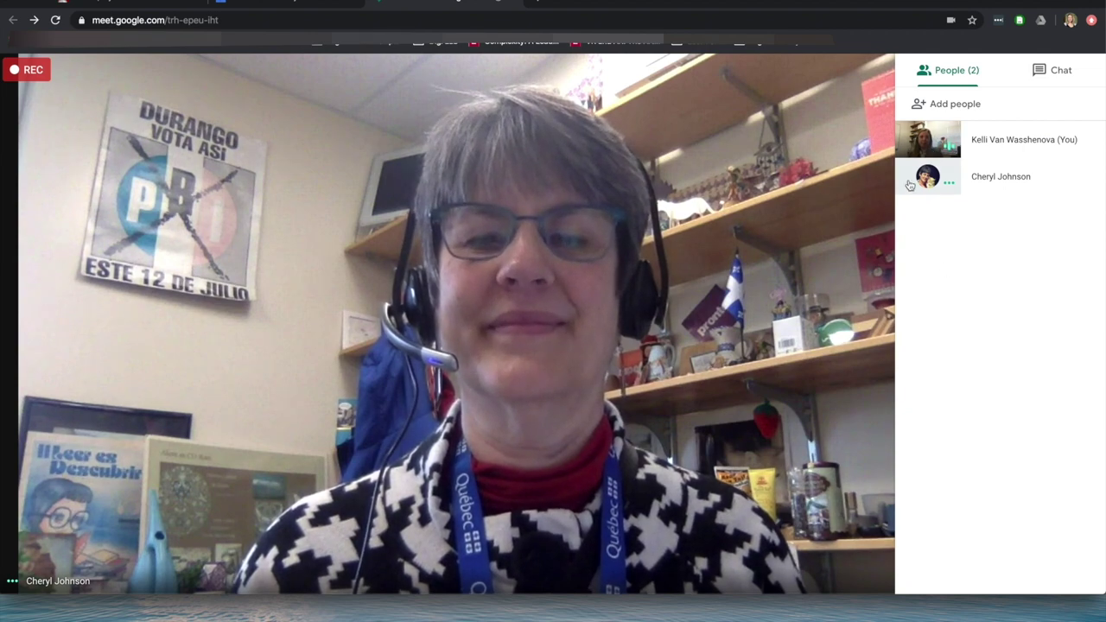
click(932, 144)
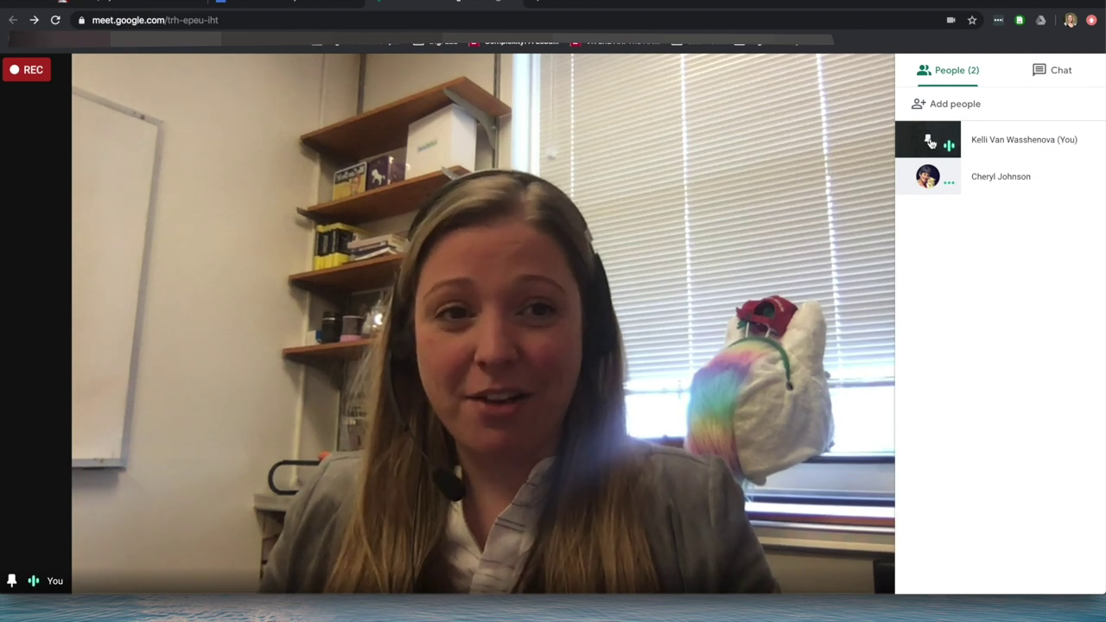
click(930, 179)
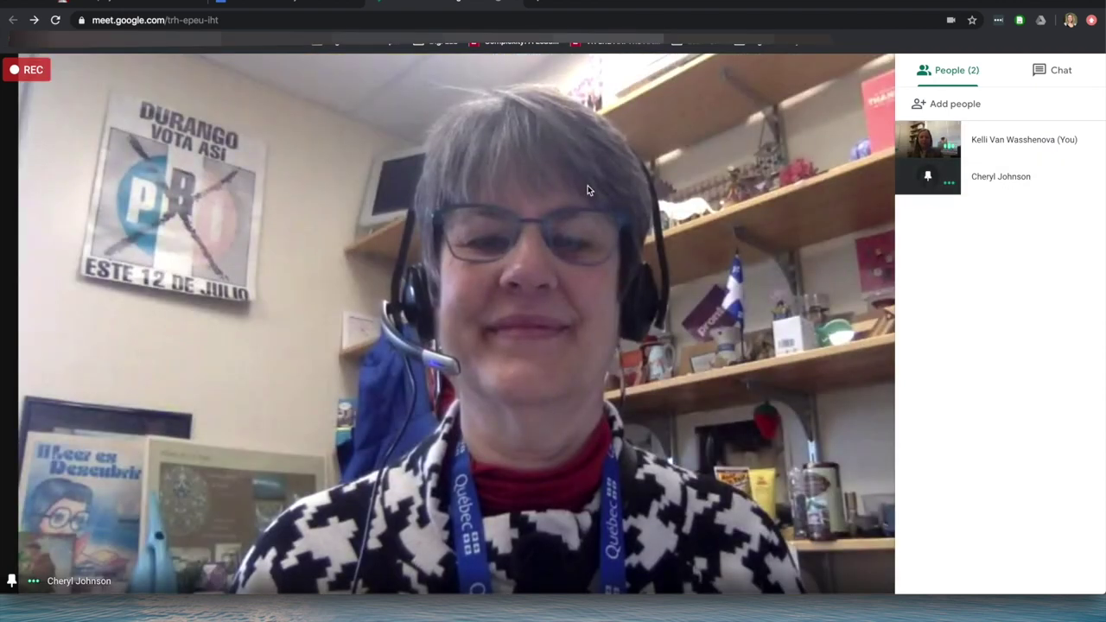
mouse_move(1056, 188)
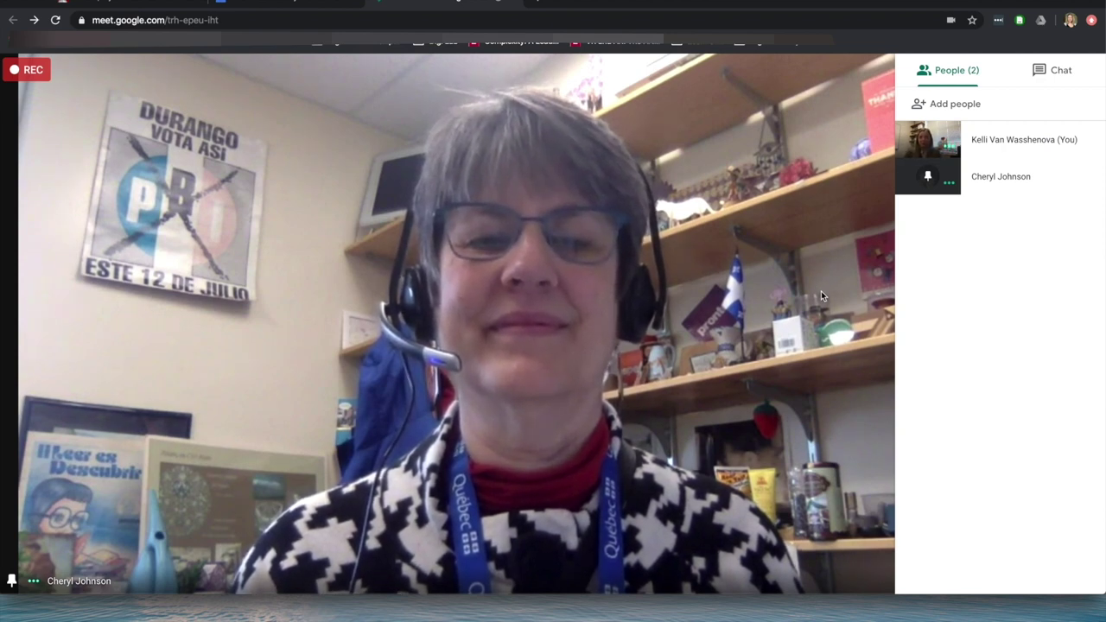
Step: Close the participant list and turn the meeting microphone off and back on
click(442, 505)
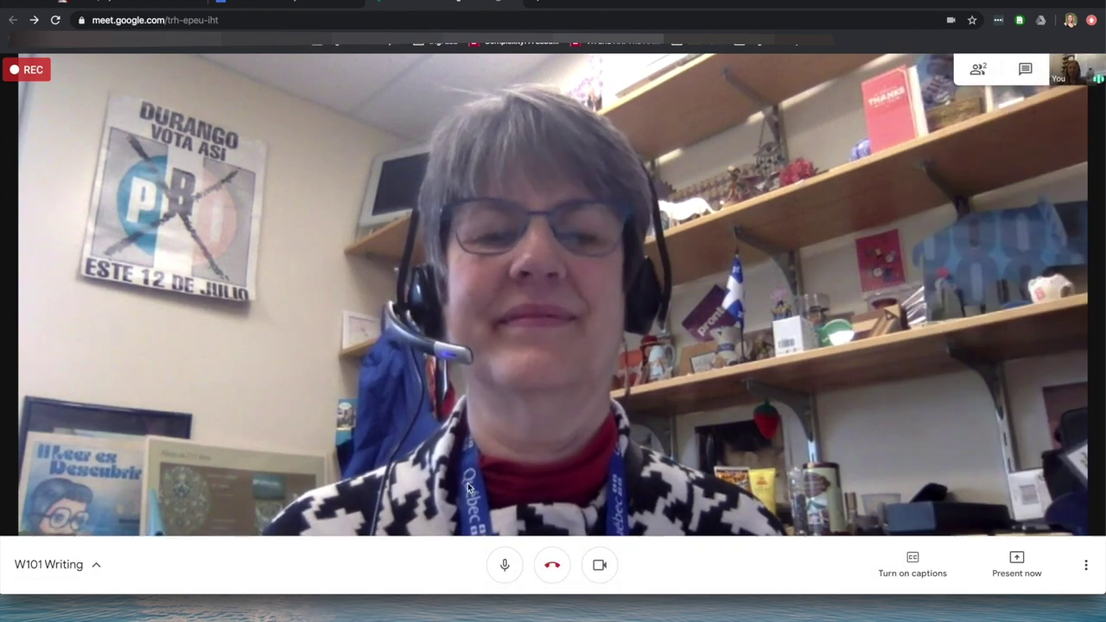
click(505, 567)
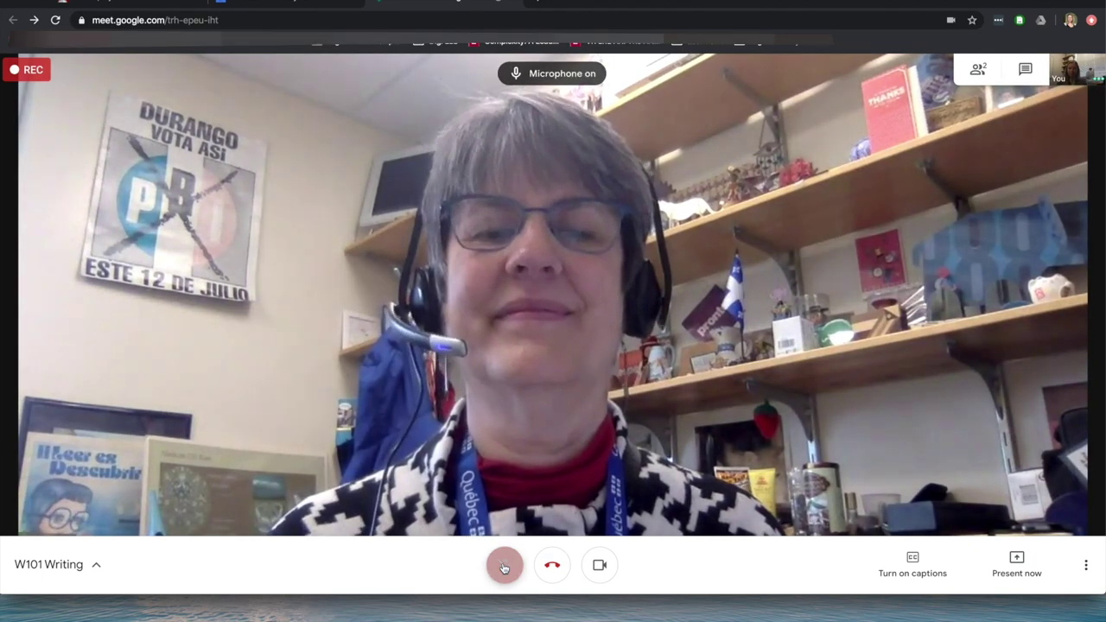
click(505, 567)
Step: View the meeting chat, switch to the participant list, and close the side panel
click(1024, 69)
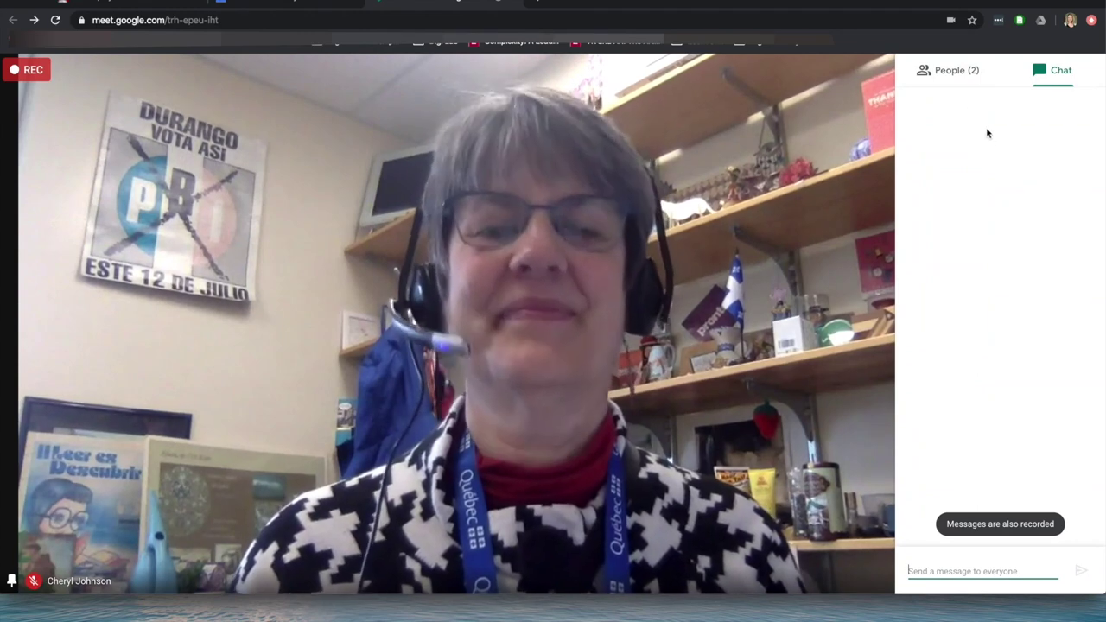
click(955, 70)
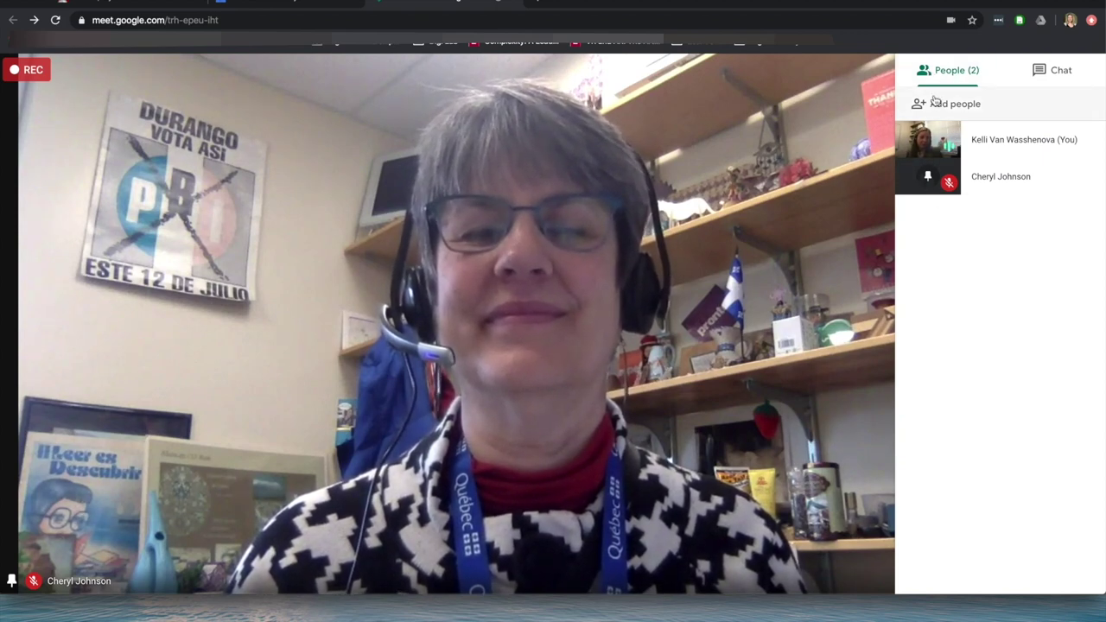
click(741, 218)
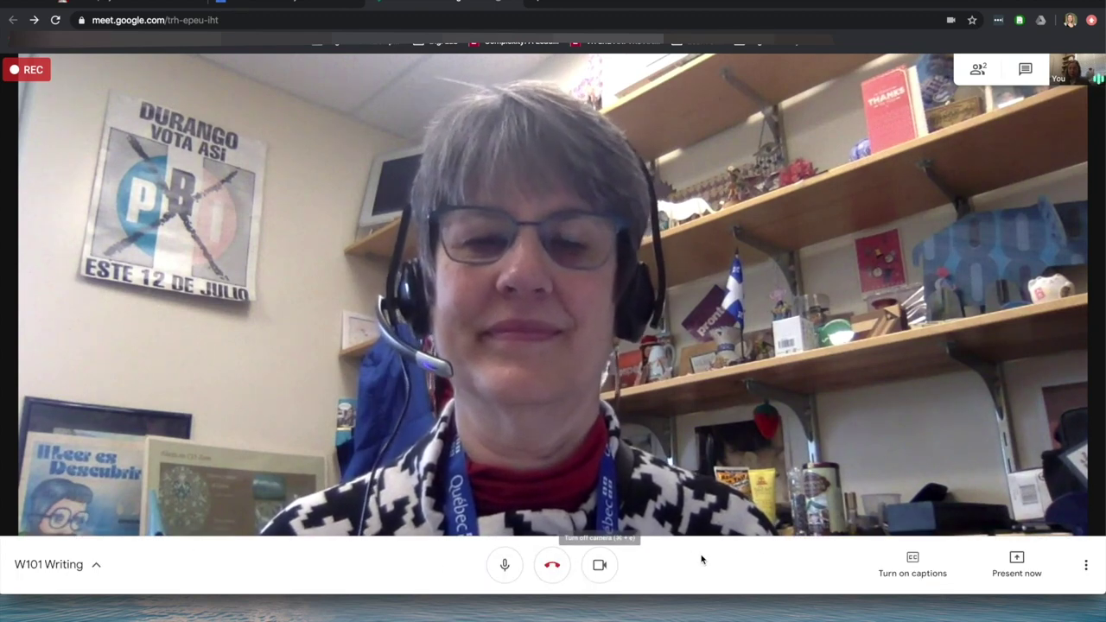
Step: Review the application windows available for presenting, alternating between Desktop and Meet - W101 Writing, and dismiss the sharing choice
click(1014, 567)
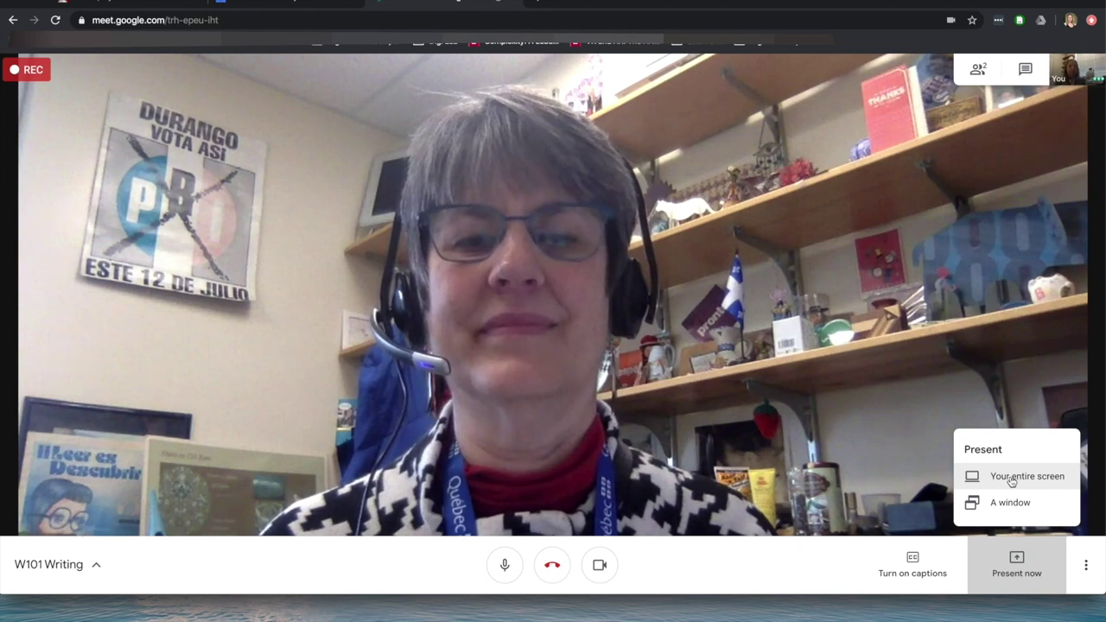
click(1012, 507)
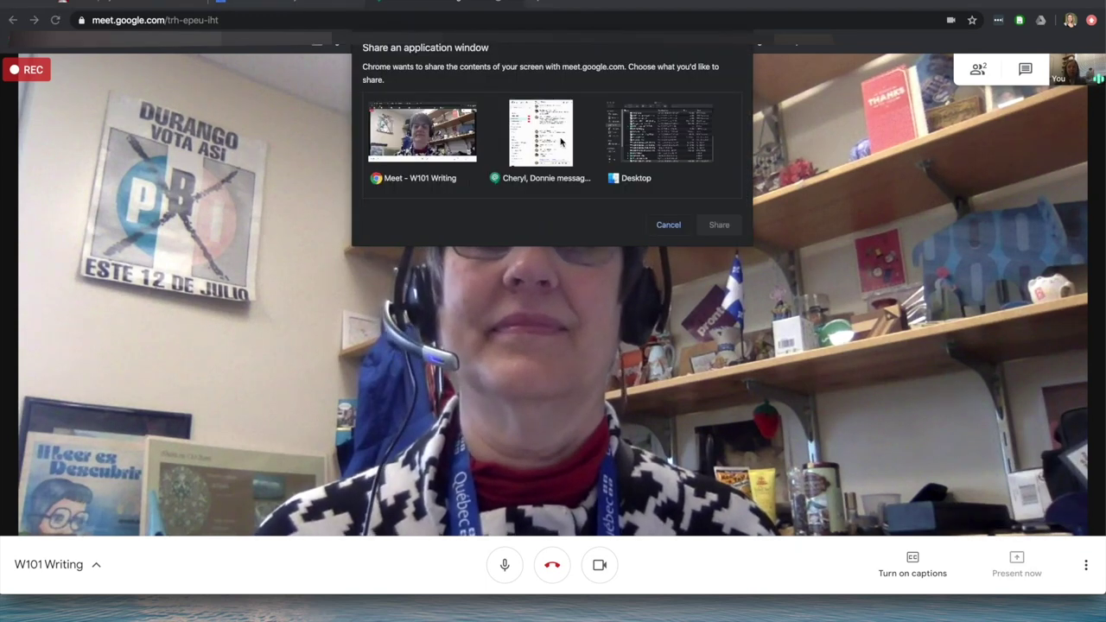
click(678, 131)
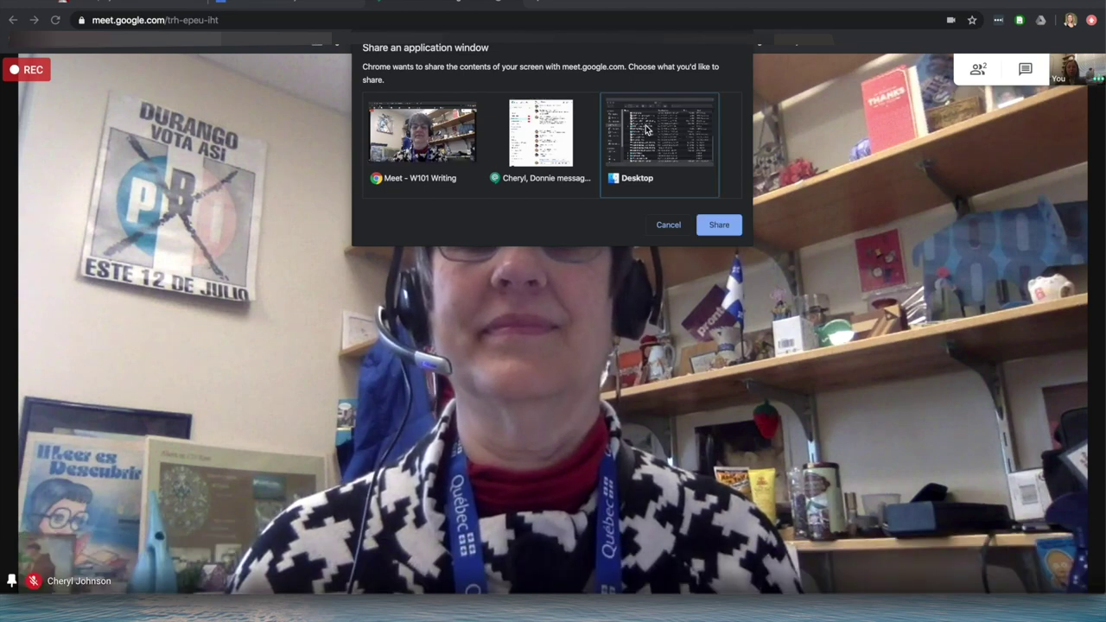
click(455, 117)
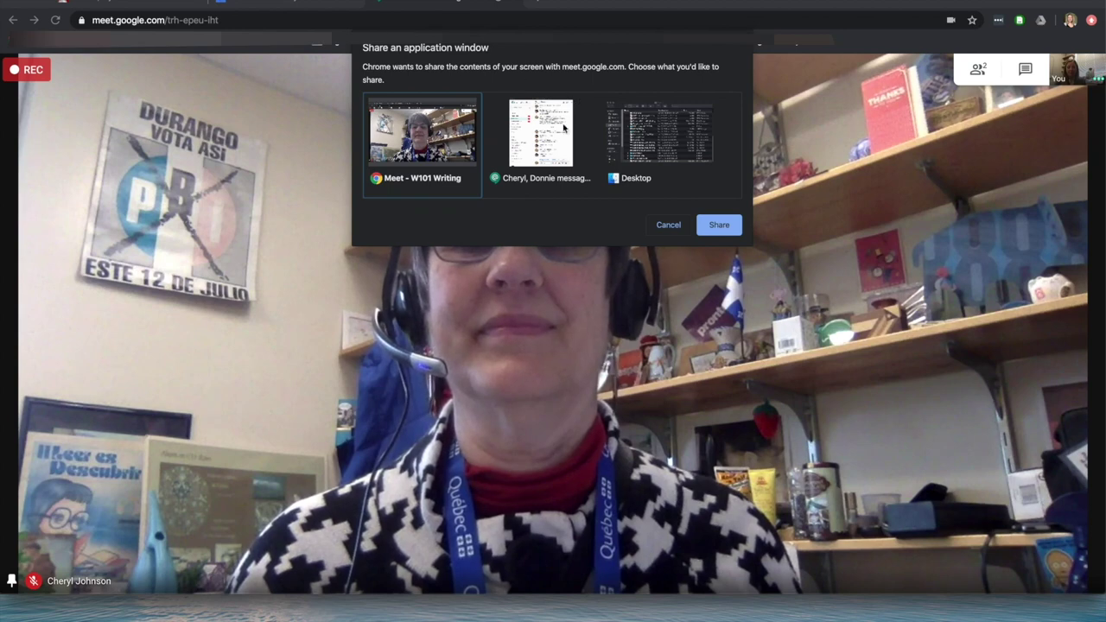
click(655, 140)
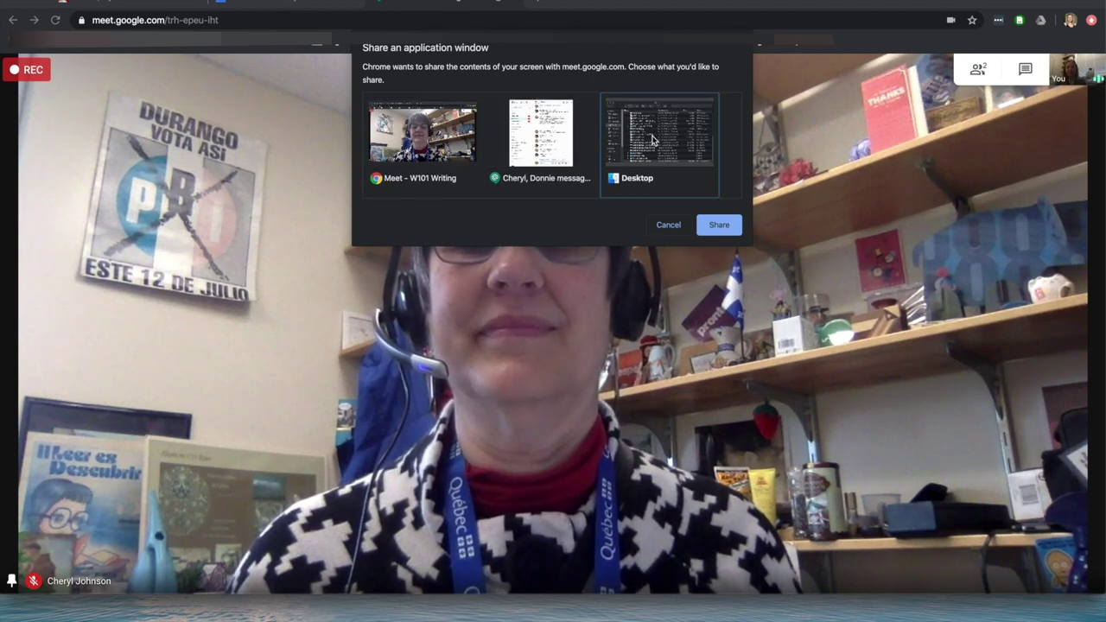
click(416, 130)
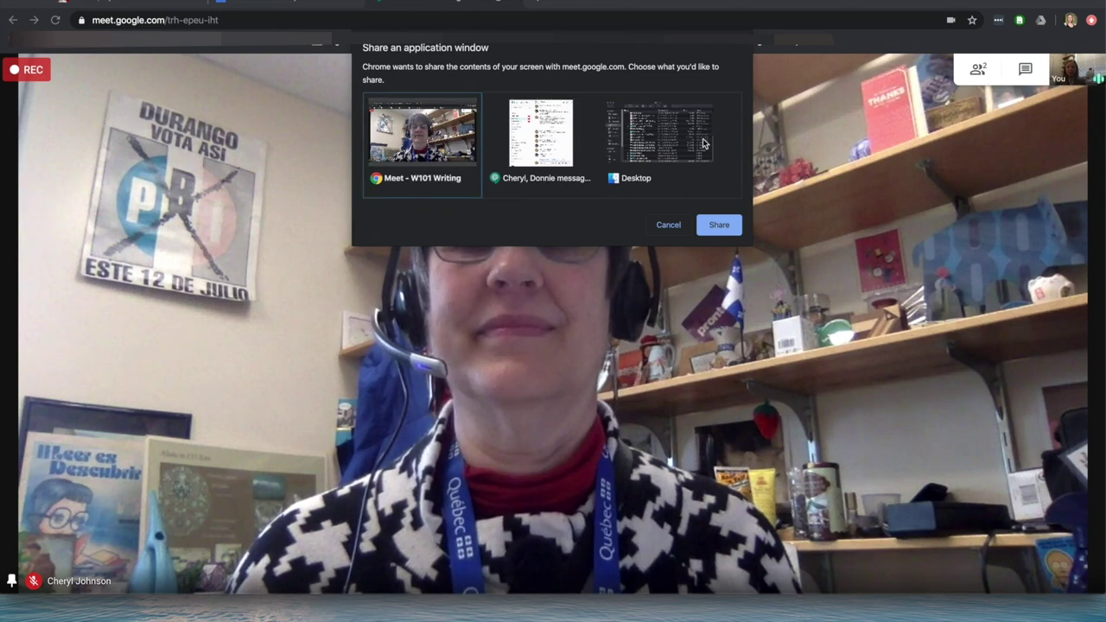
click(666, 138)
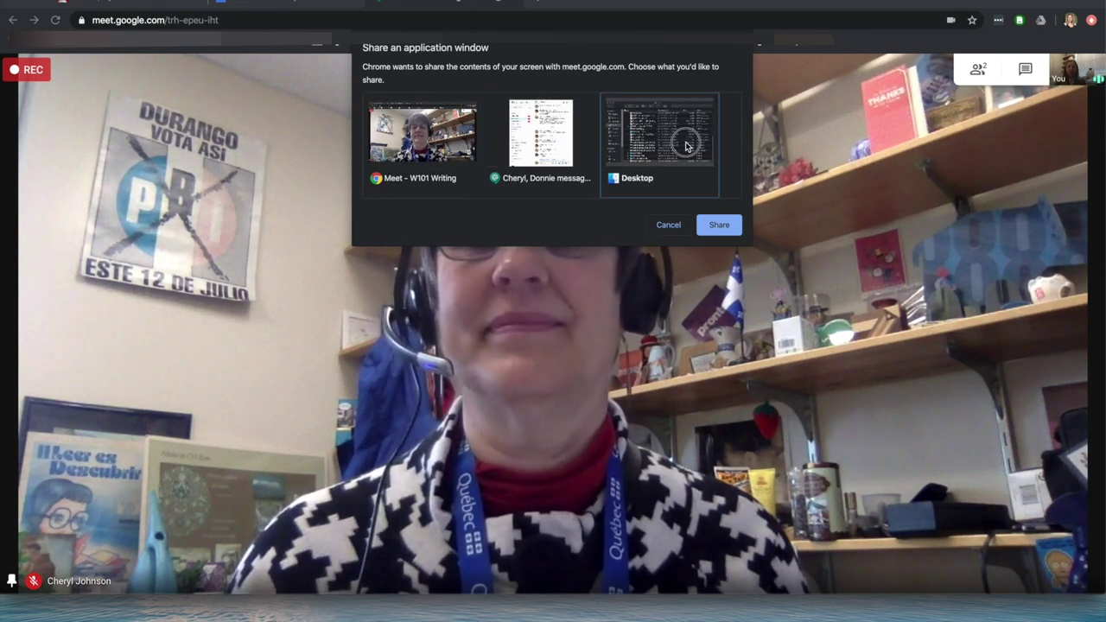
click(669, 227)
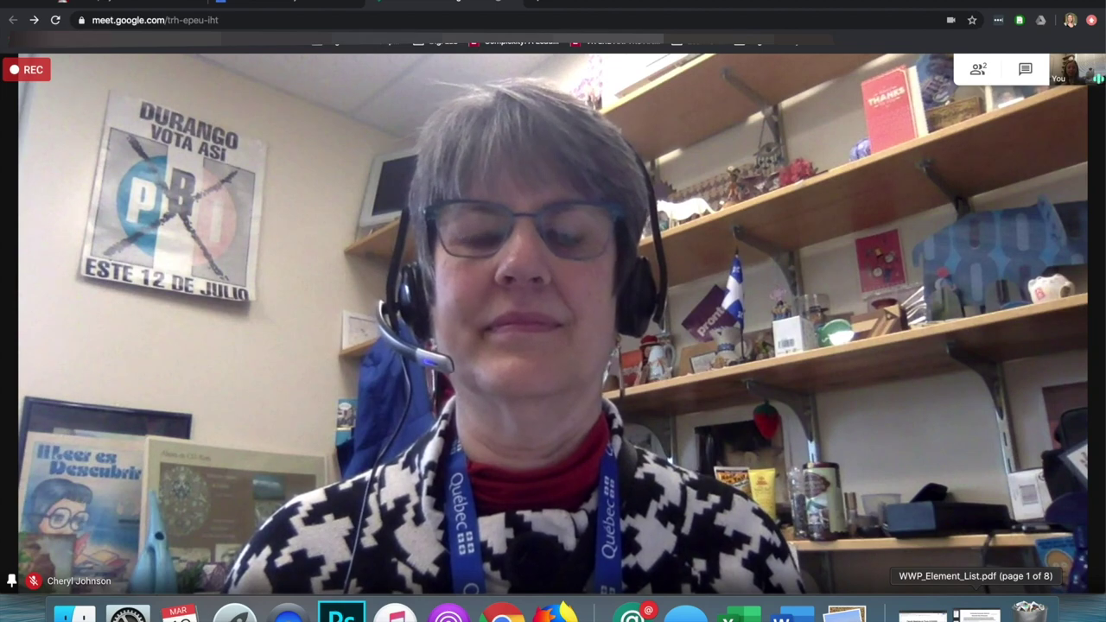
Step: Bring up WWP_Element_List.pdf, reposition its window, and return to the Meet window
click(977, 615)
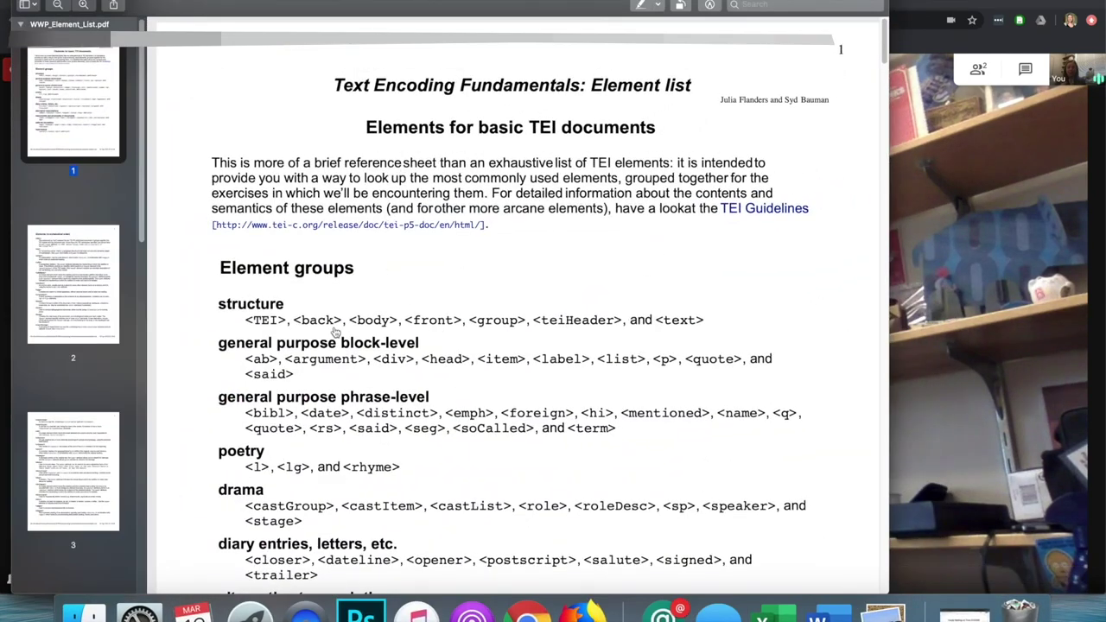
drag(509, 13, 511, 13)
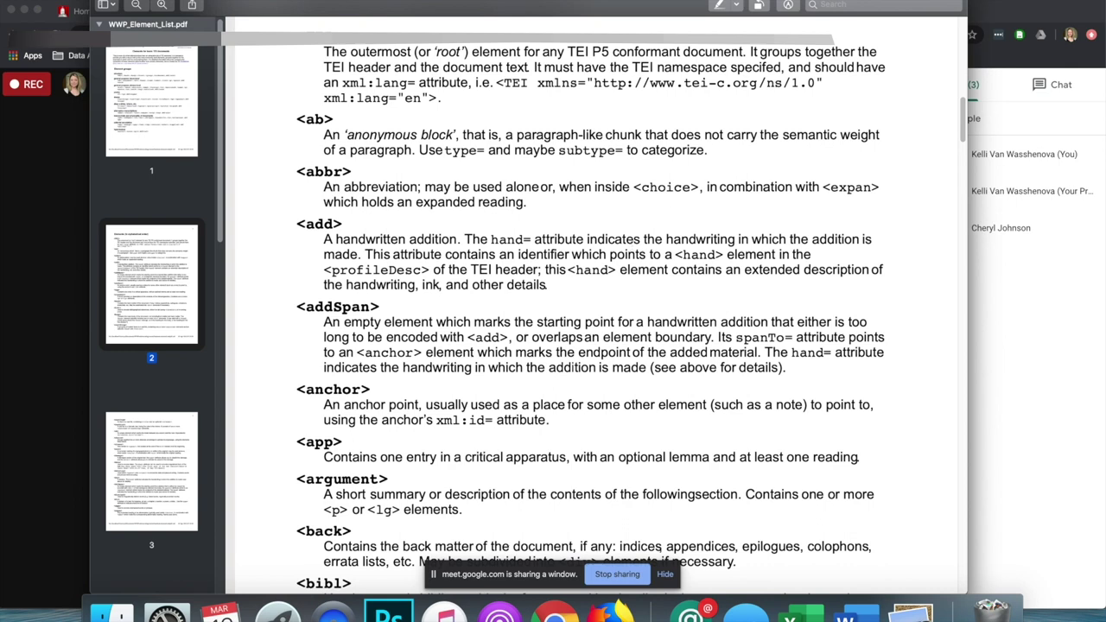
click(1016, 13)
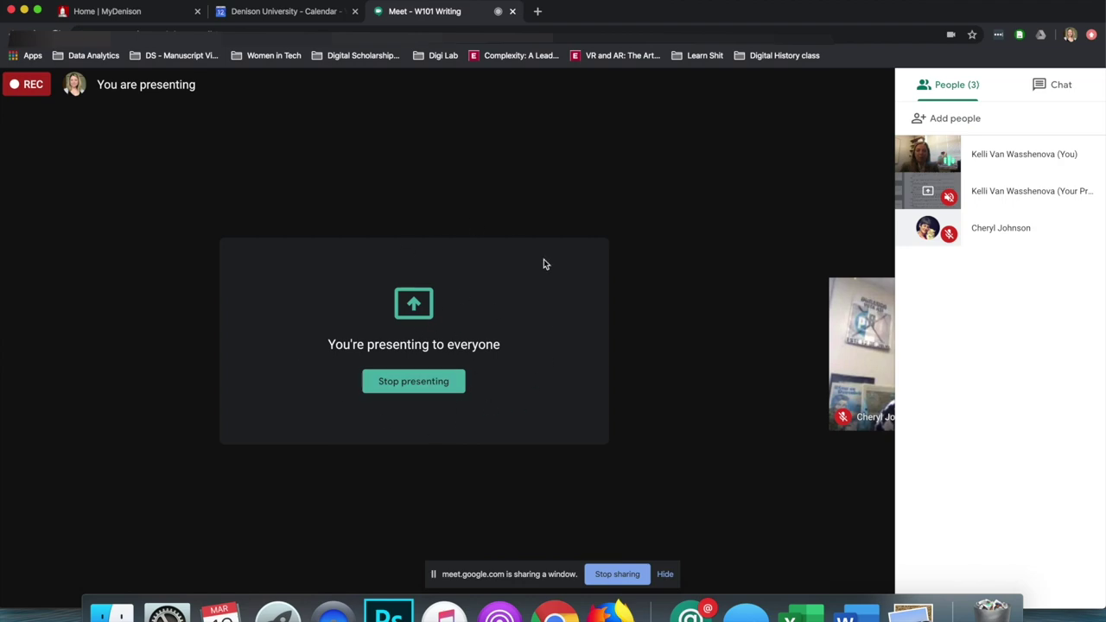
Step: Switch to the shared PDF and back to Meet, and close and reopen the participant list
key(super+Tab)
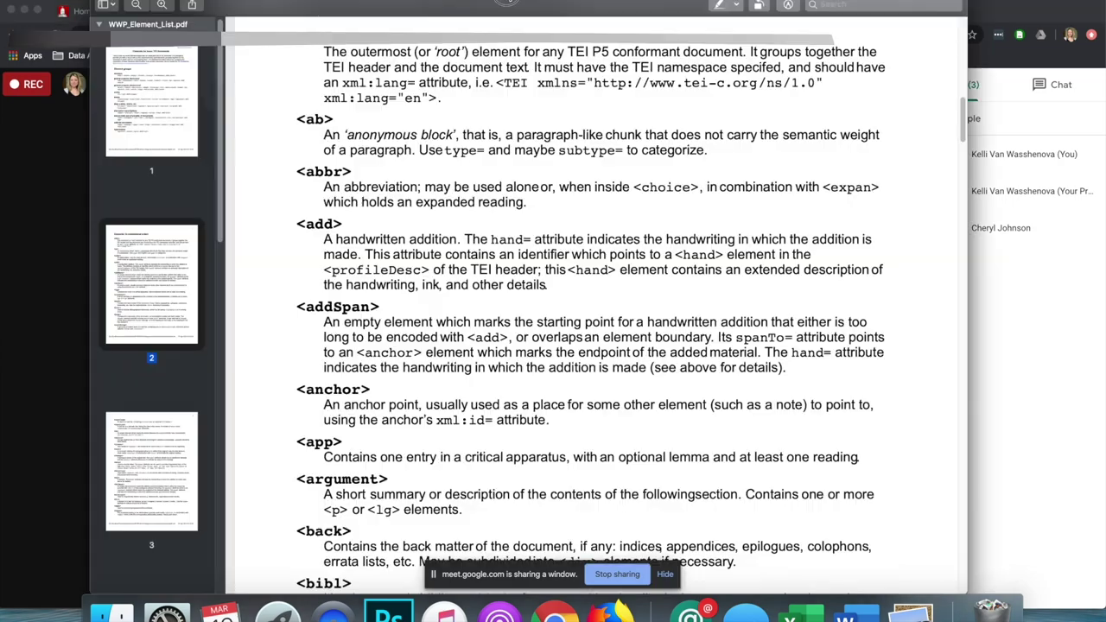
click(1053, 387)
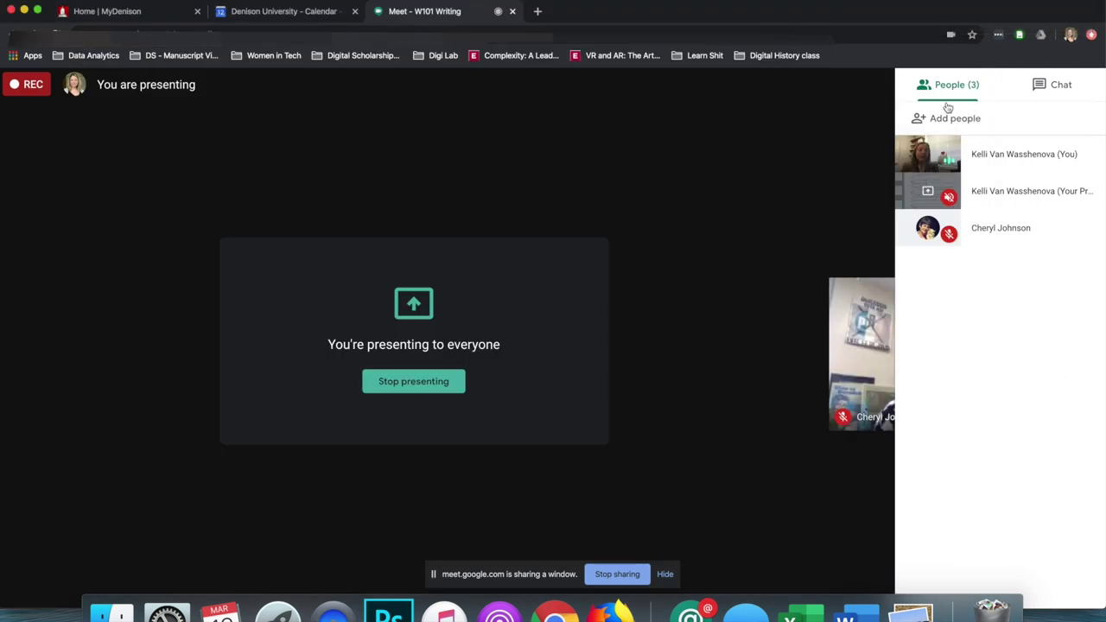
click(765, 143)
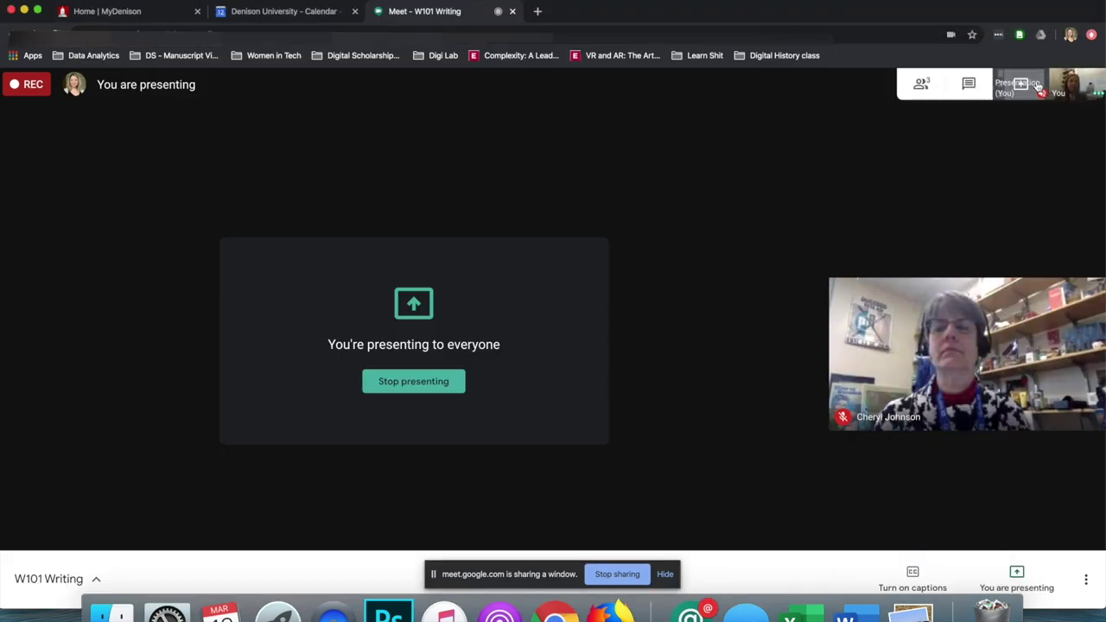
click(922, 90)
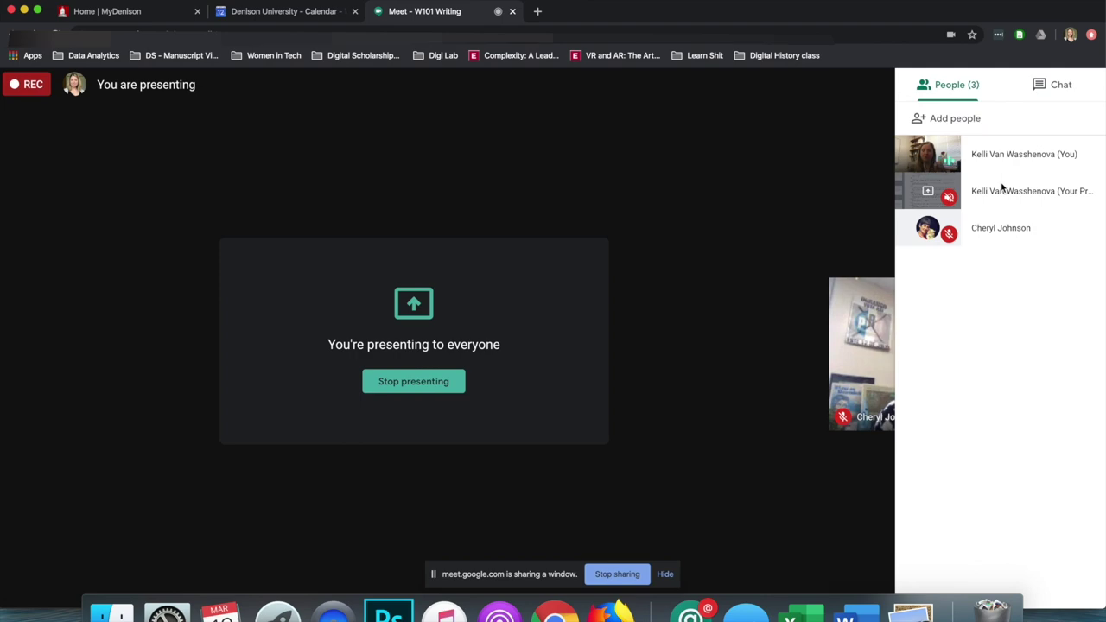
Step: Pin the presentation from the participant list, browse the shared WWP_Element_List.pdf down to page 4, and return to Meet
click(916, 197)
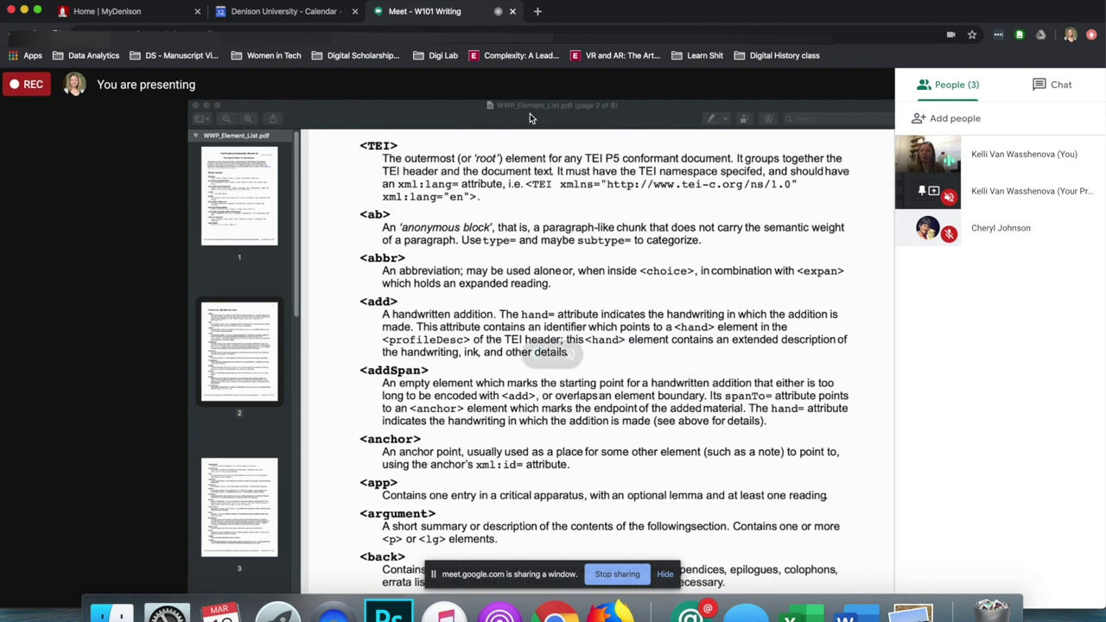
key(super+Tab)
scroll(535, 302, down, 10)
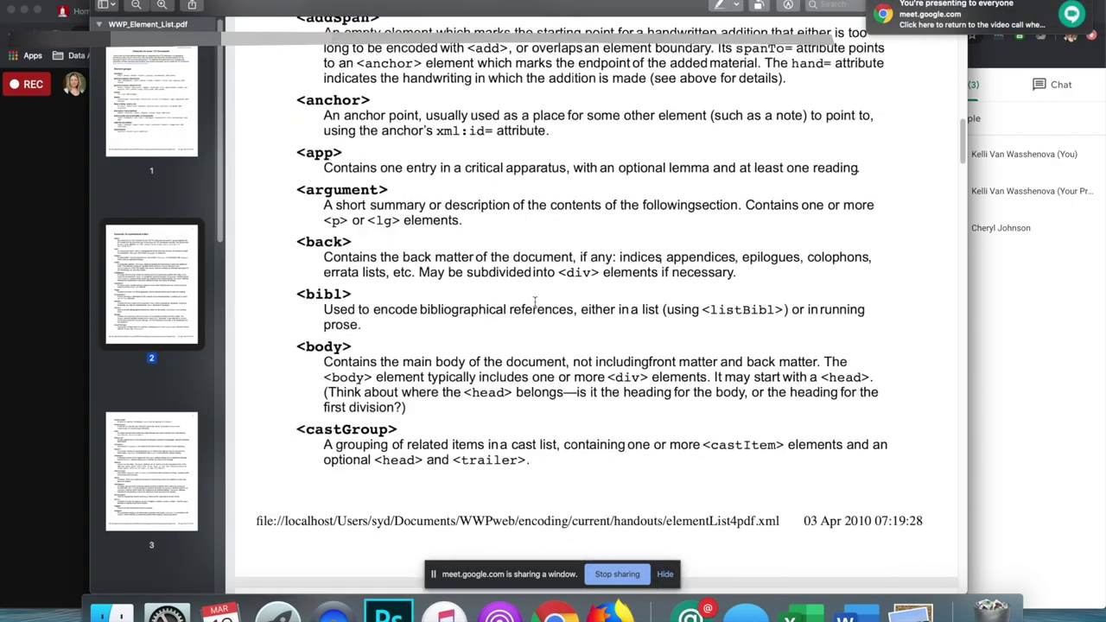
scroll(535, 302, down, 10)
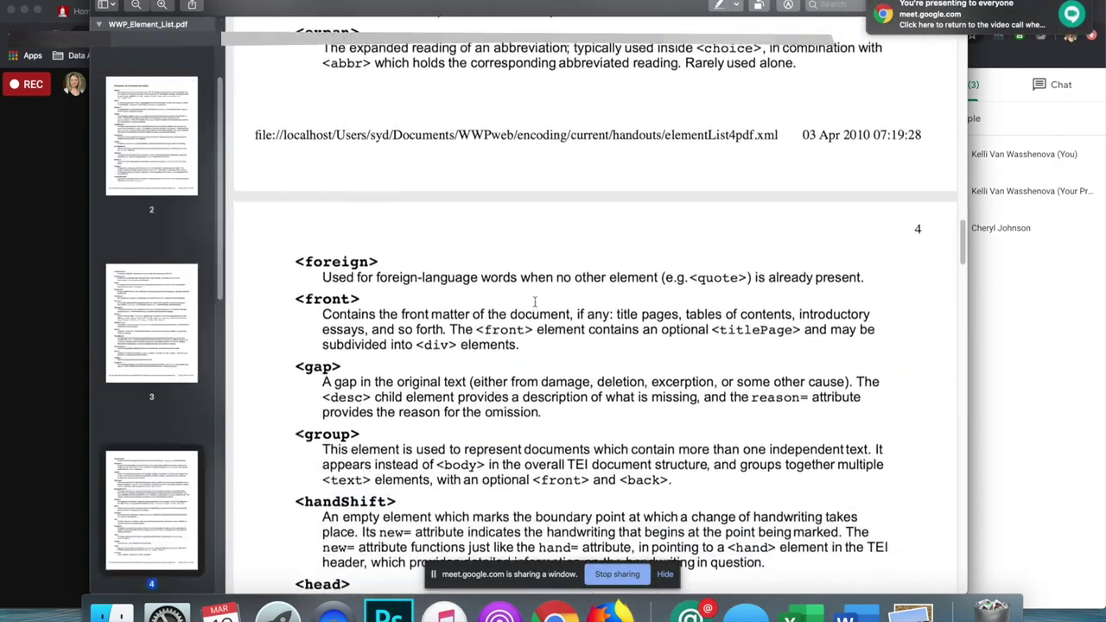
click(29, 256)
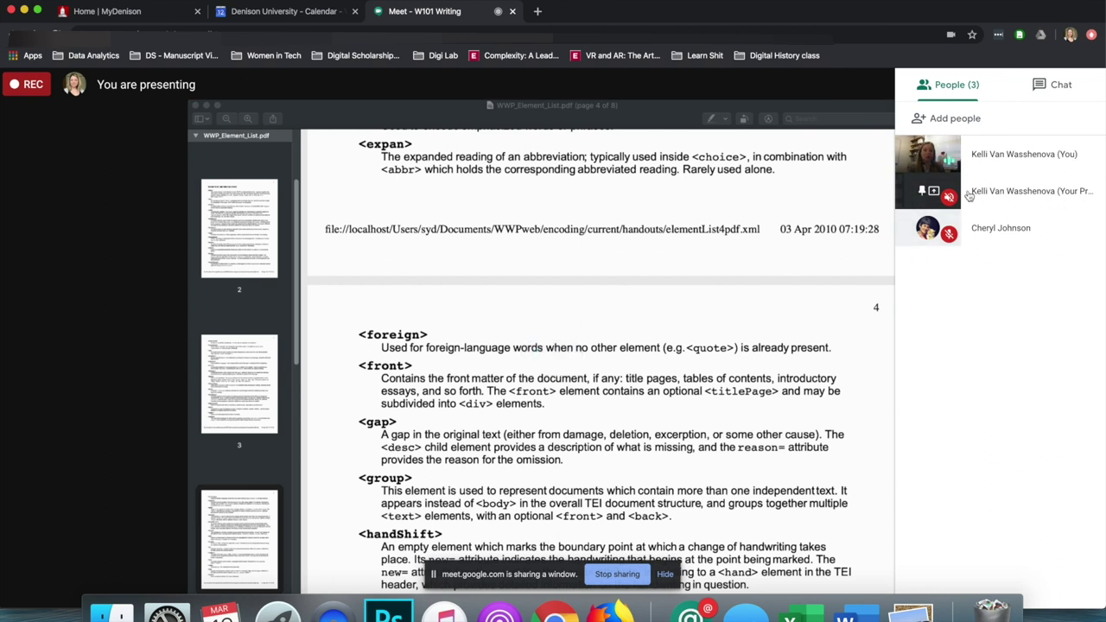
Step: Alternate the pinned feed among your own video, the presentation and the other participant's video, and finally unpin the presentation
click(928, 155)
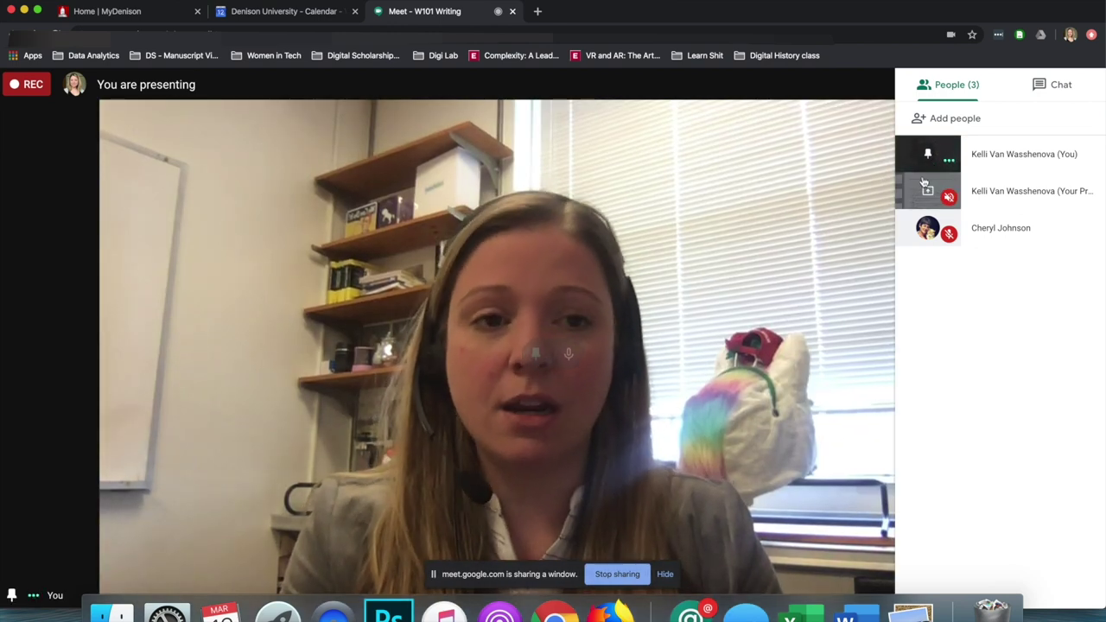
click(923, 194)
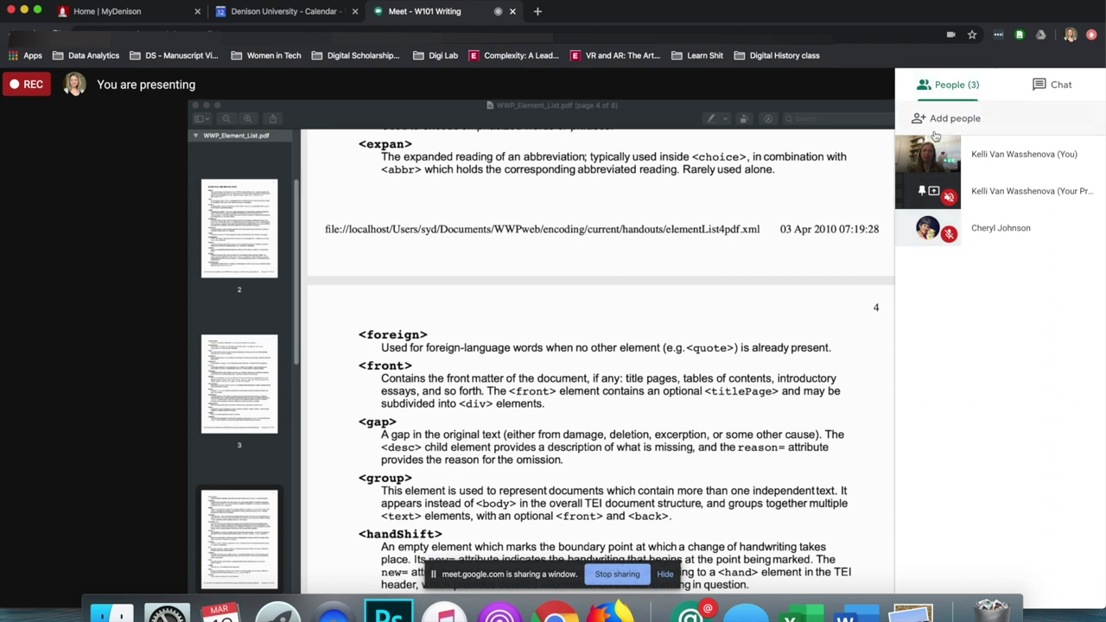
click(925, 232)
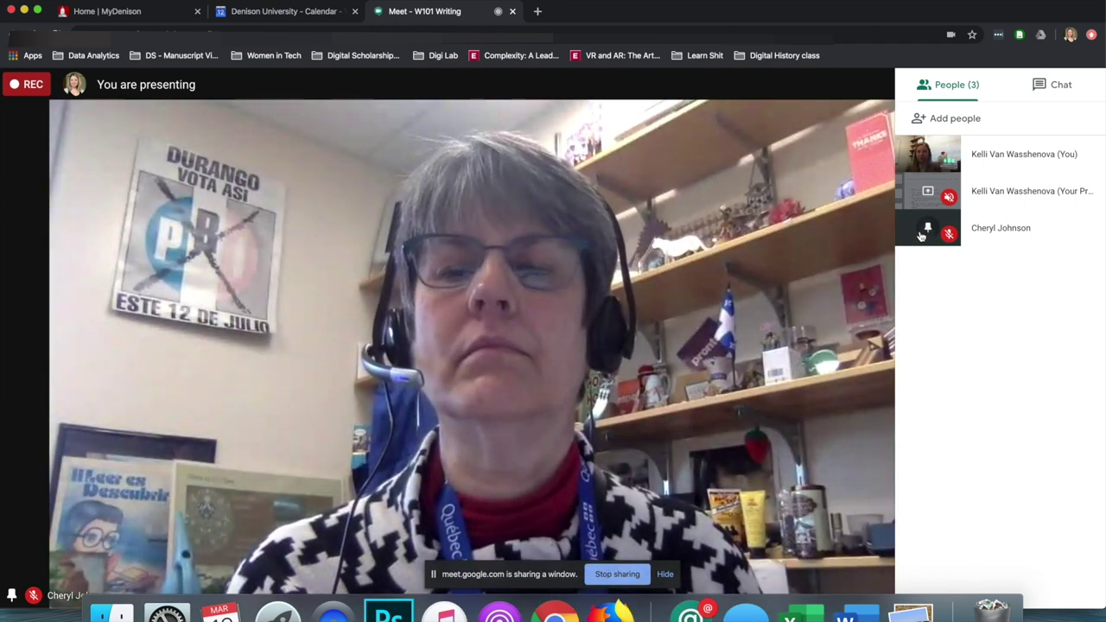
click(928, 156)
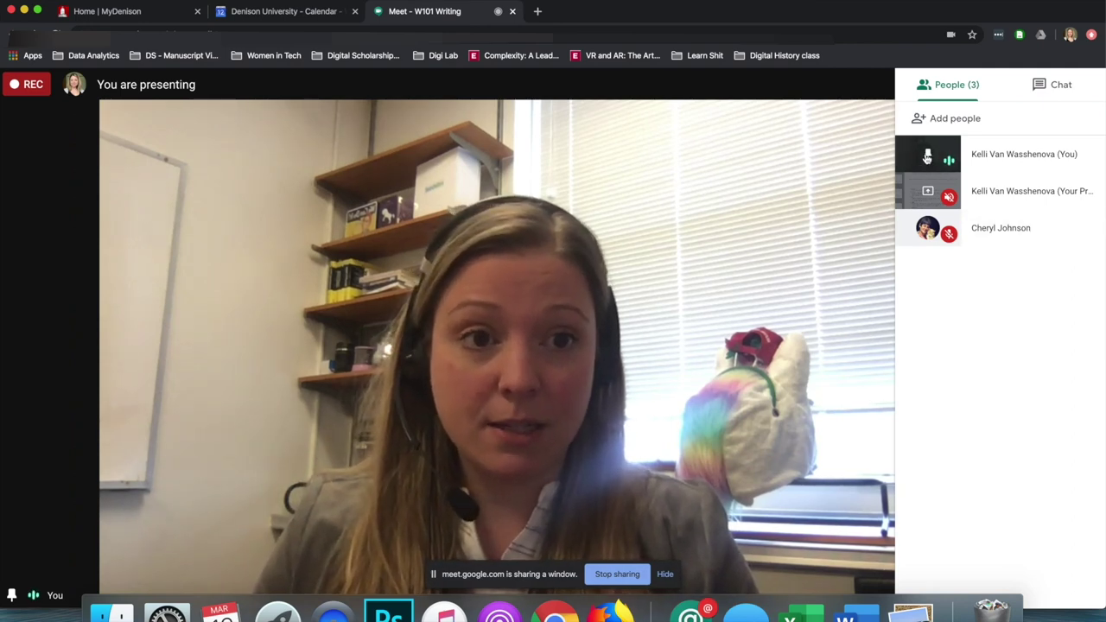
mouse_move(473, 338)
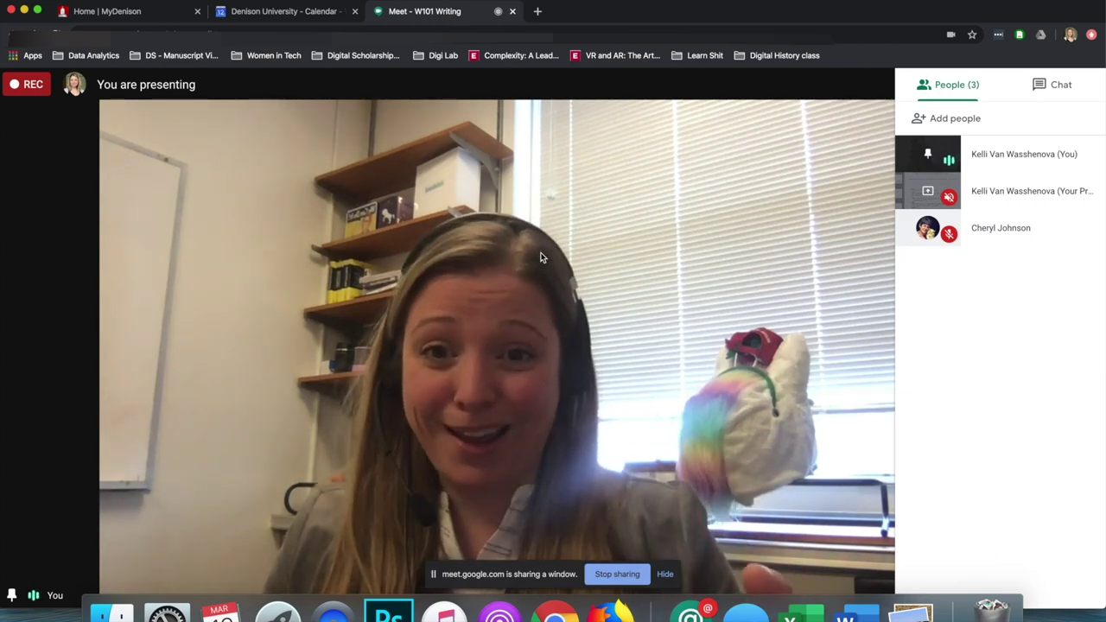
click(927, 229)
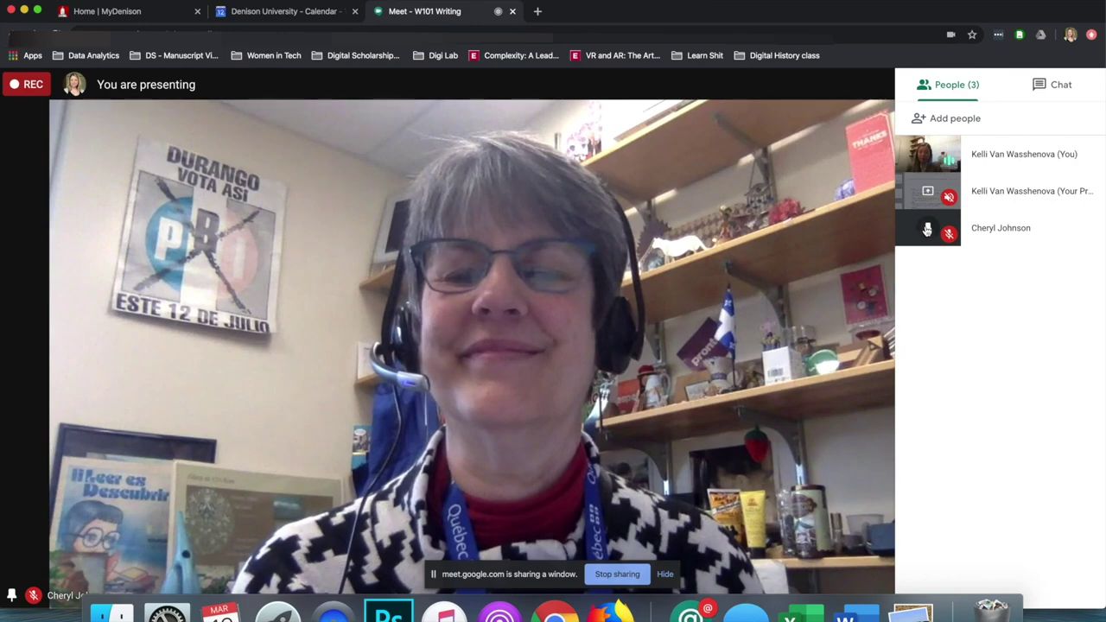
click(927, 191)
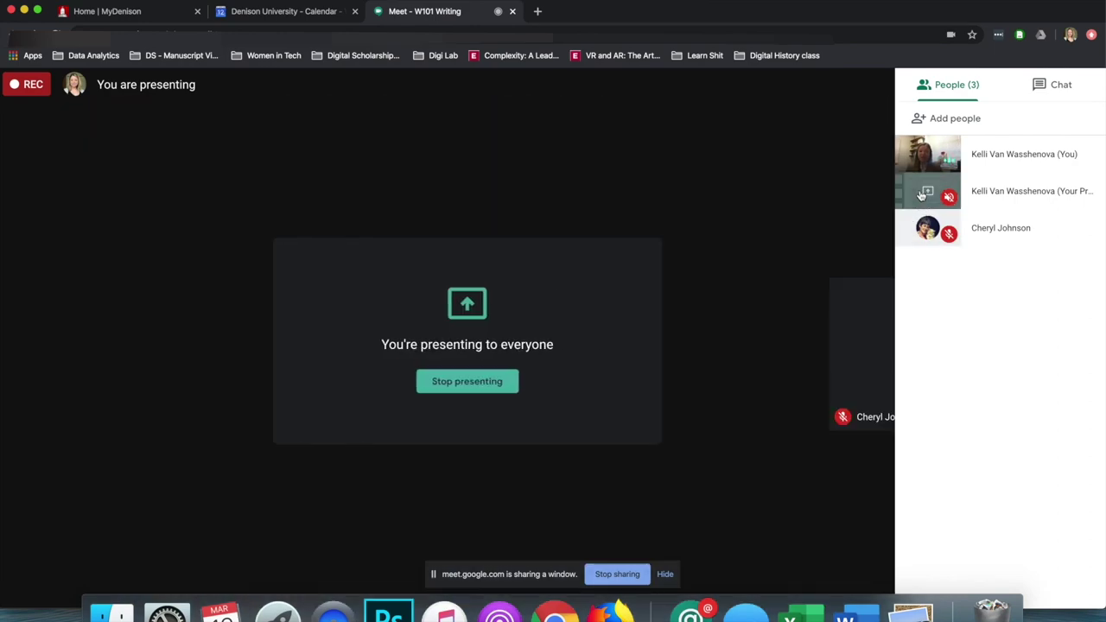
click(924, 193)
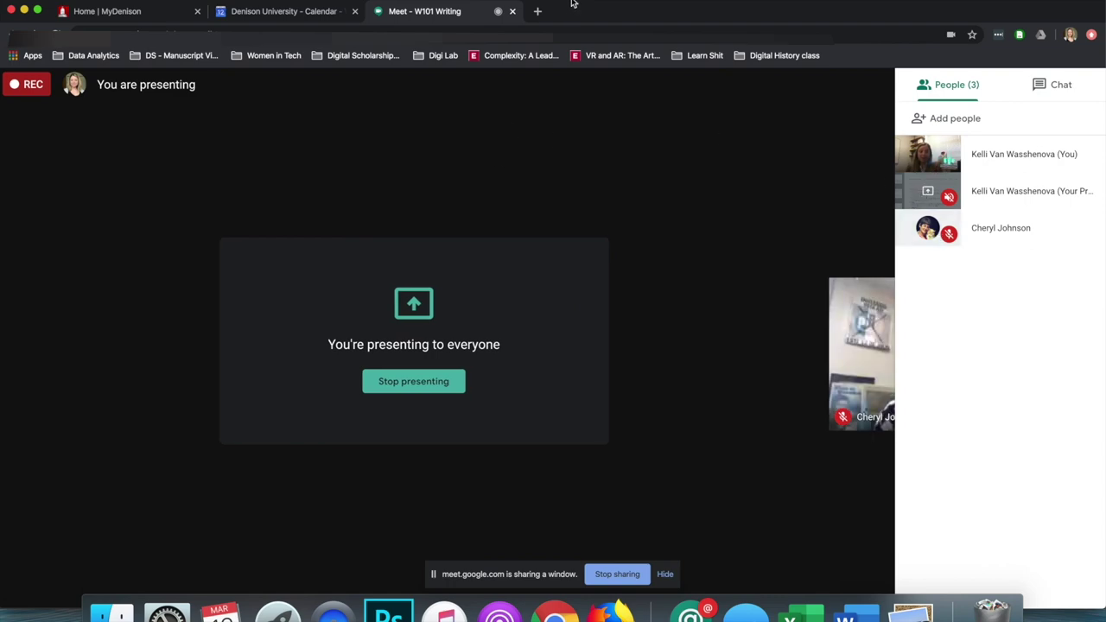
Step: Pin the presentation again between visits to the shared PDF, and switch the pinned feed to your own video and back to the presentation
key(super+Tab)
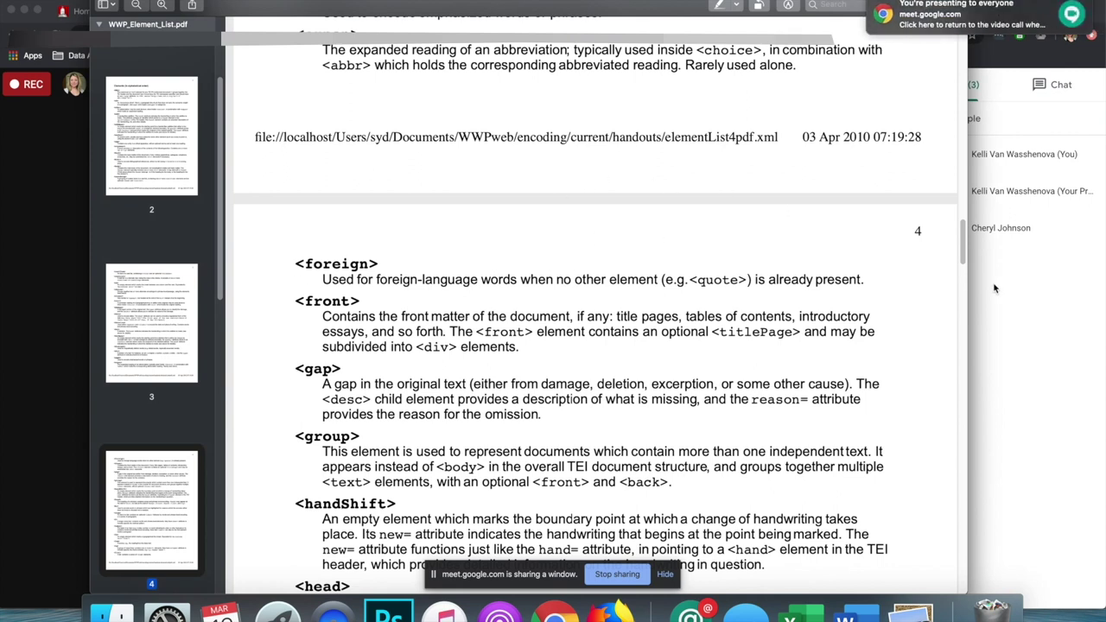
click(1024, 297)
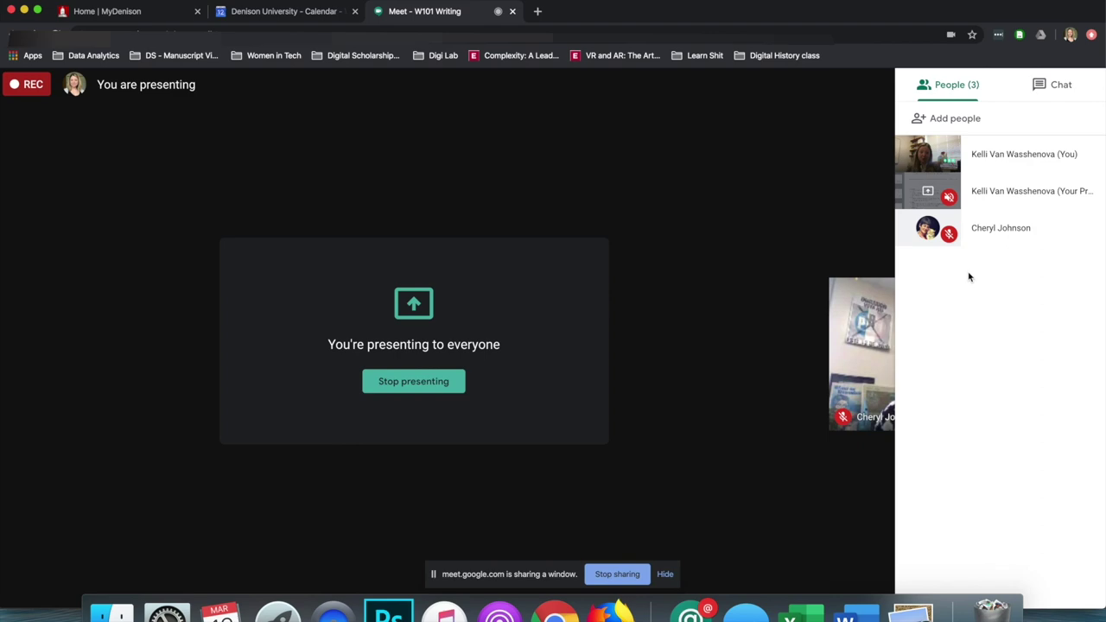
click(926, 199)
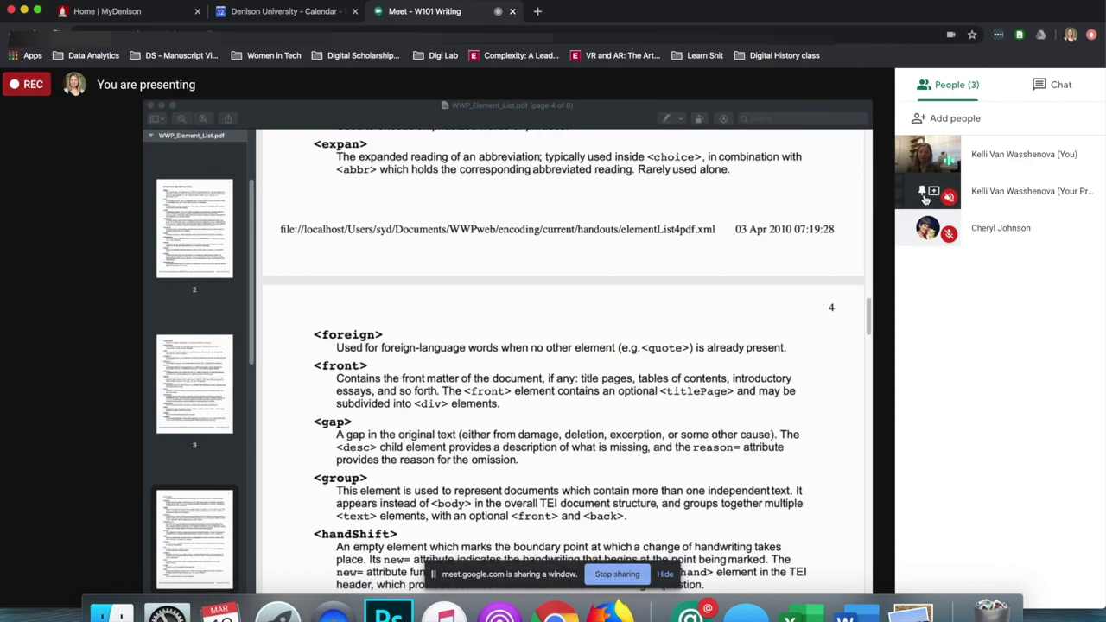
key(super+Tab)
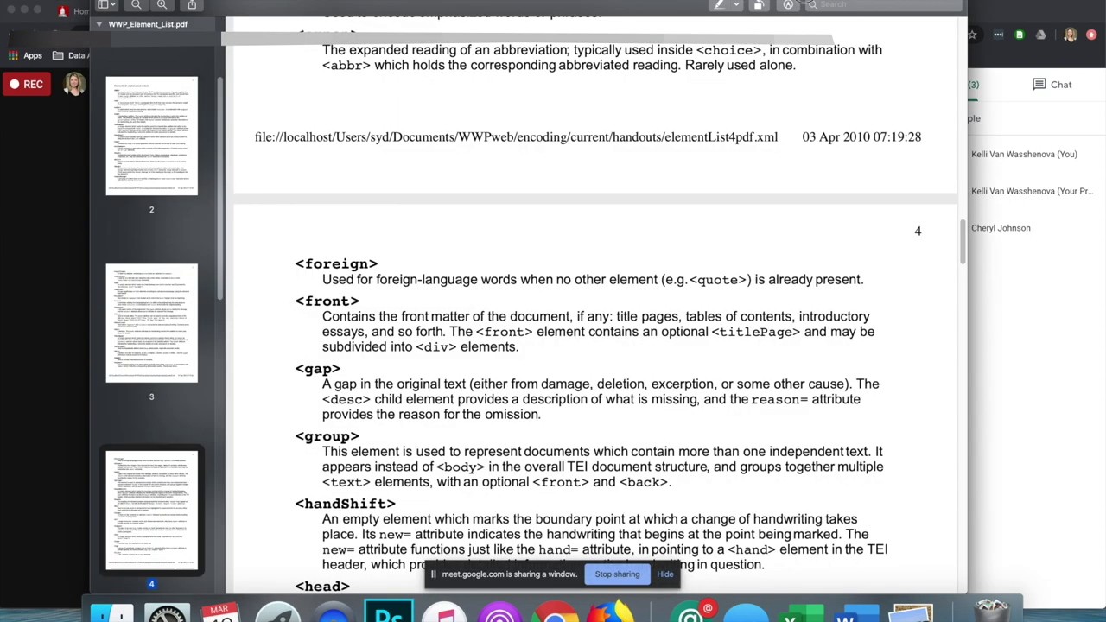
click(1037, 399)
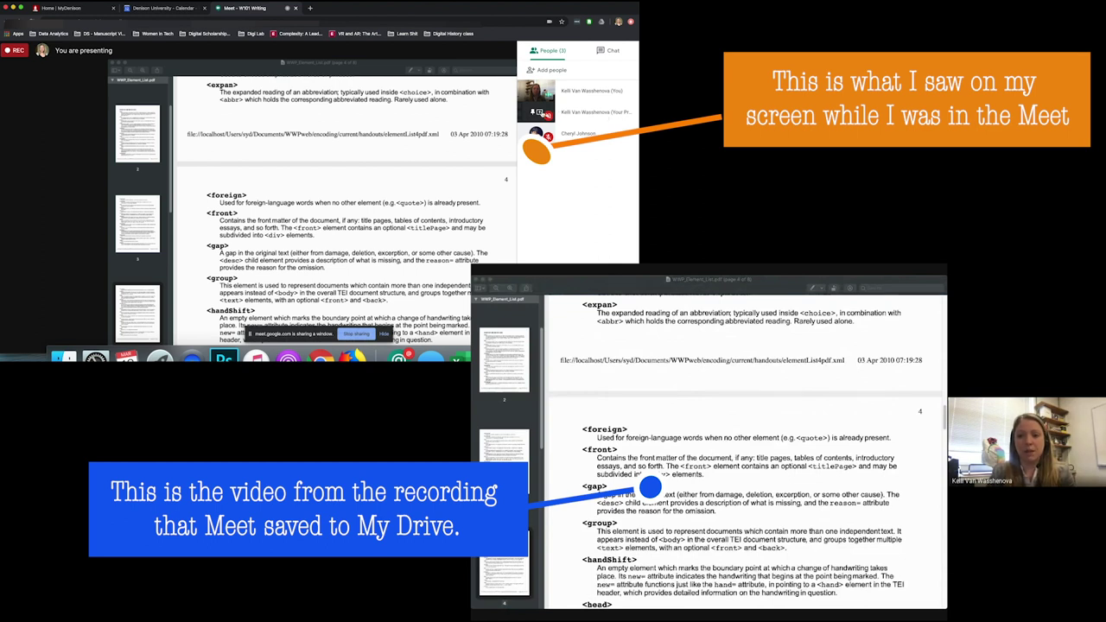
click(541, 97)
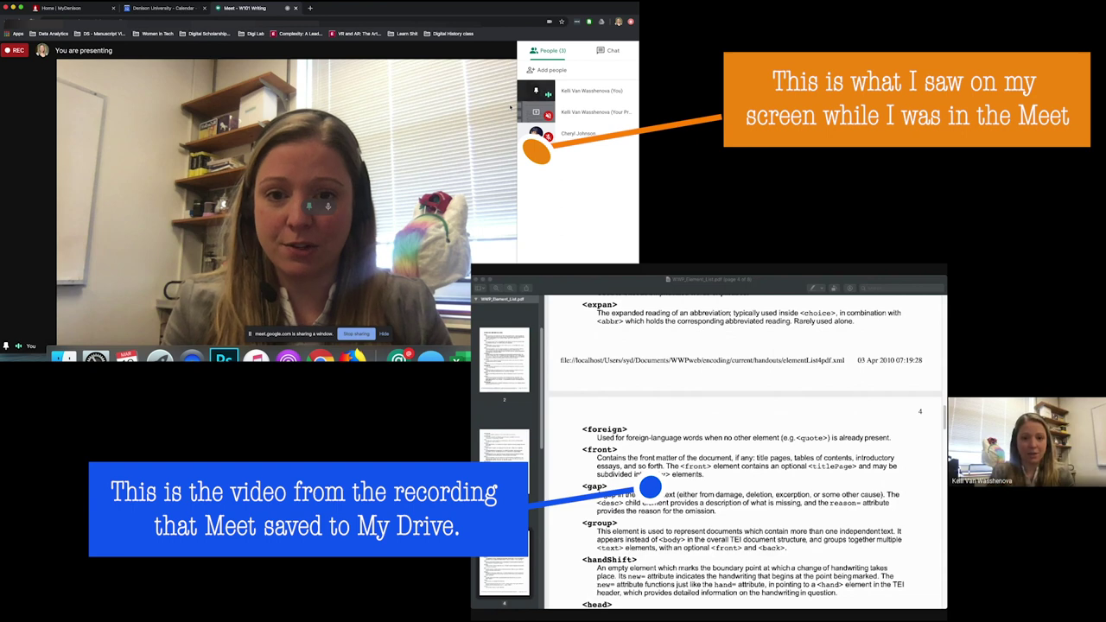
click(535, 112)
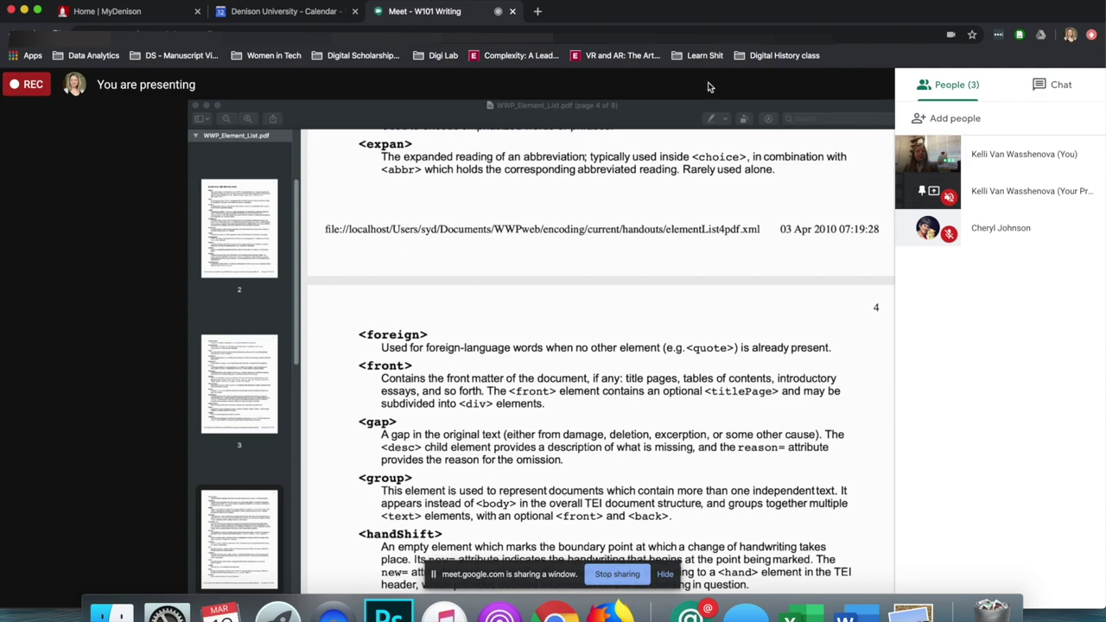
Step: Scroll through the shared PDF and back to its first page, stop at the alphabetical element list on page 2, and return to Meet
key(super+Tab)
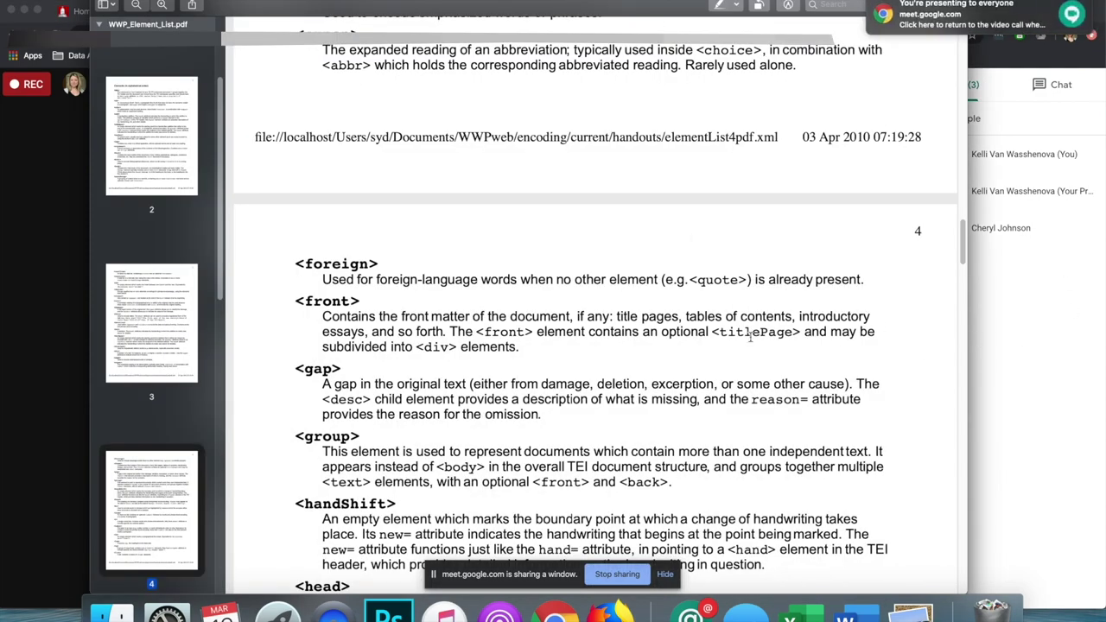
scroll(750, 339, down, 15)
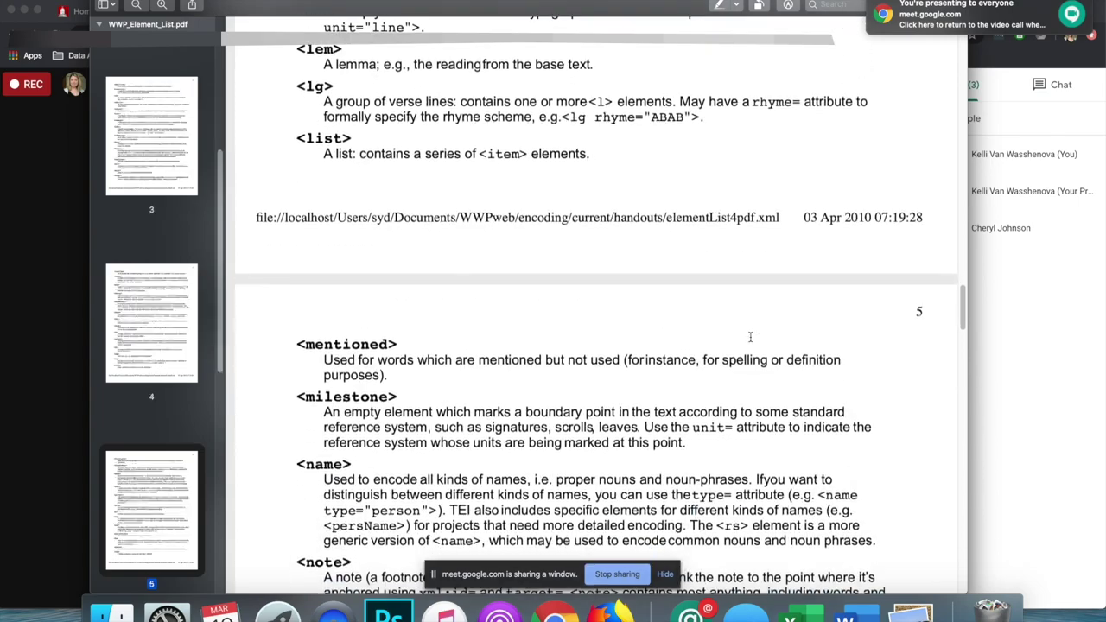
scroll(750, 339, down, 20)
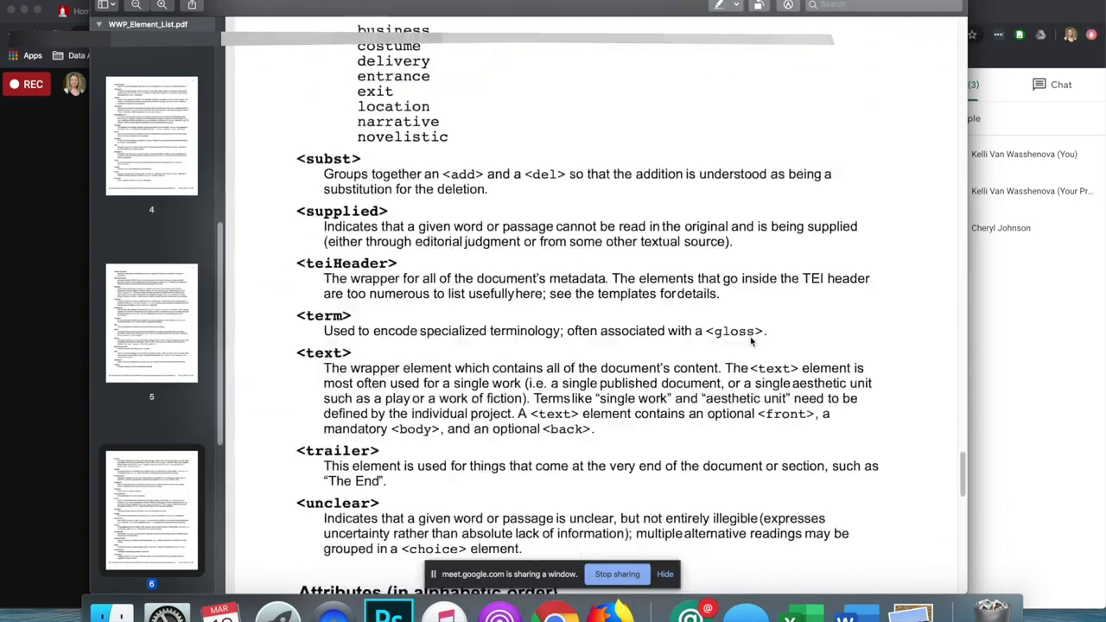
scroll(750, 342, down, 15)
scroll(750, 339, up, 3)
scroll(750, 339, up, 20)
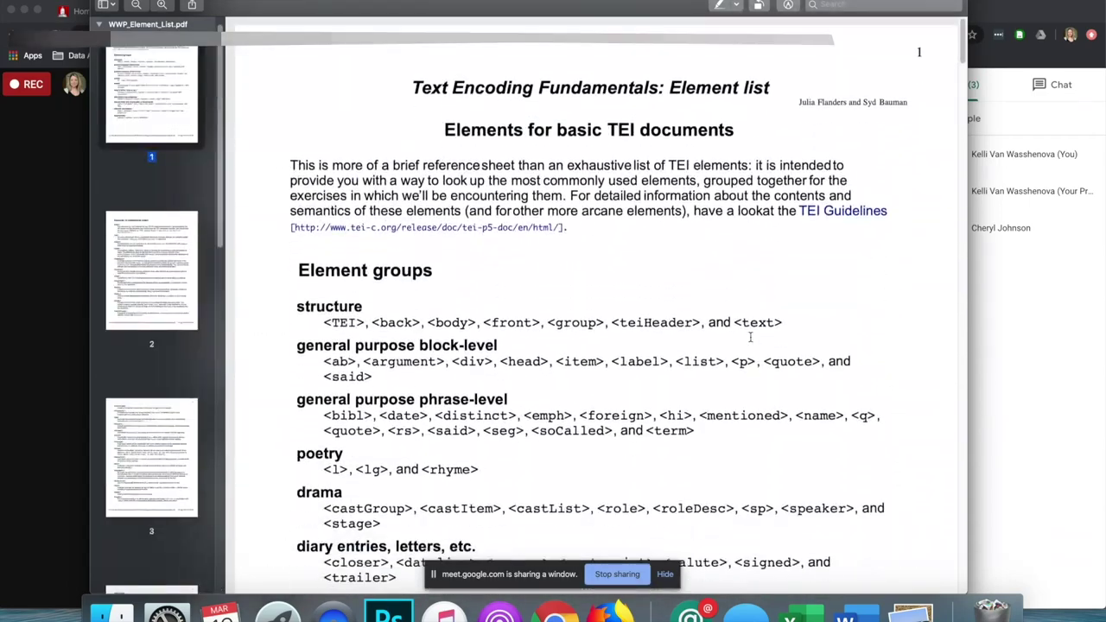
scroll(751, 338, down, 10)
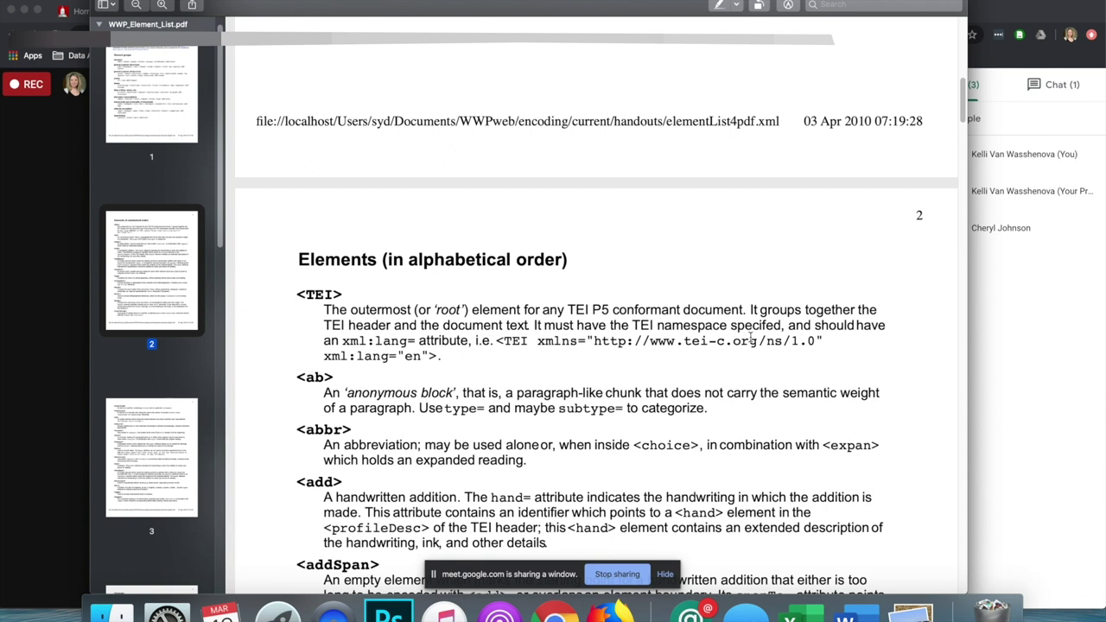
drag(856, 7, 747, 7)
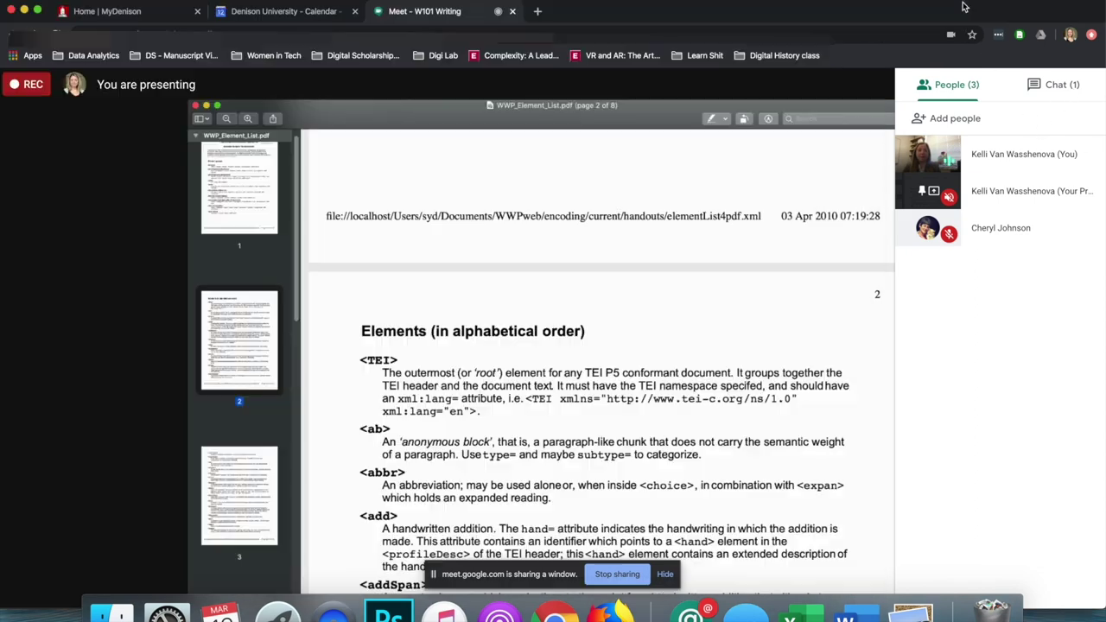
click(966, 8)
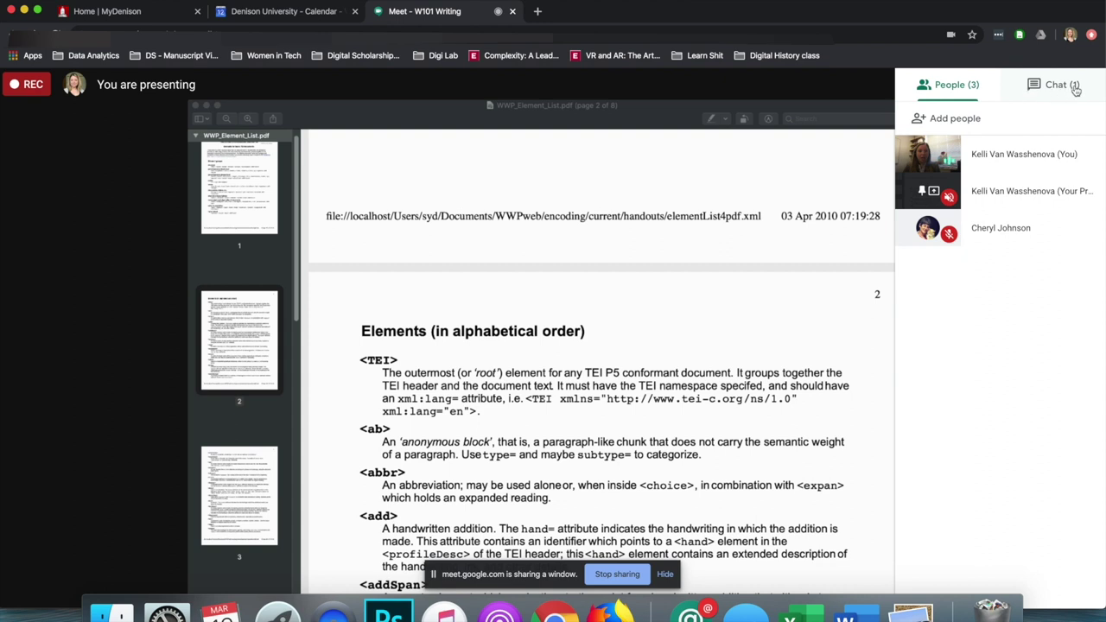
Step: Close and reopen the meeting's side panel, and view the participant's question in the chat
click(579, 91)
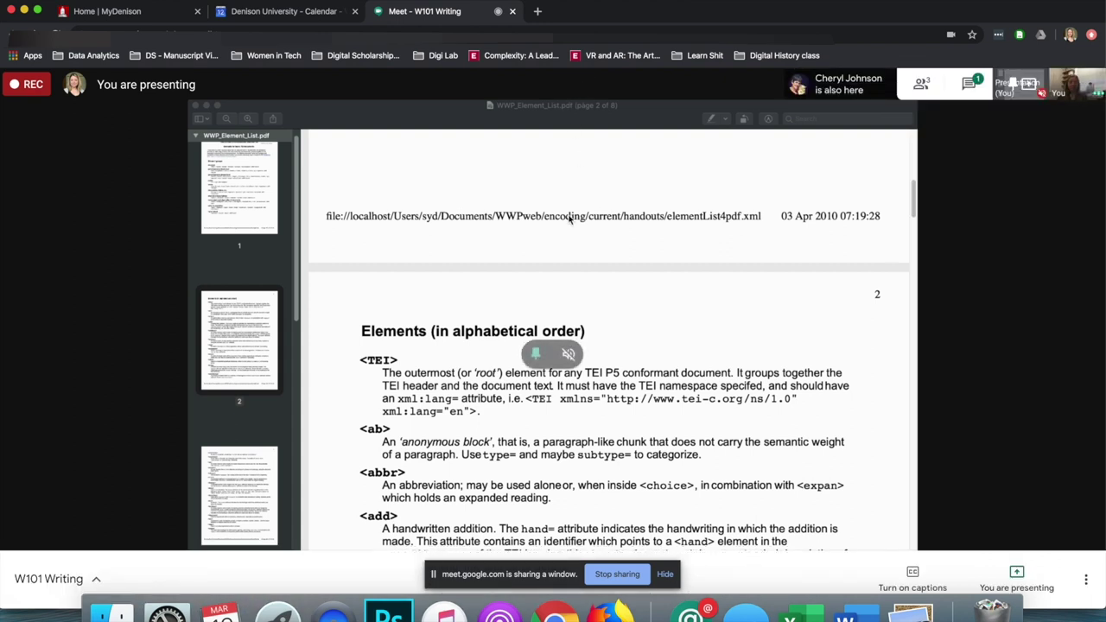
click(922, 84)
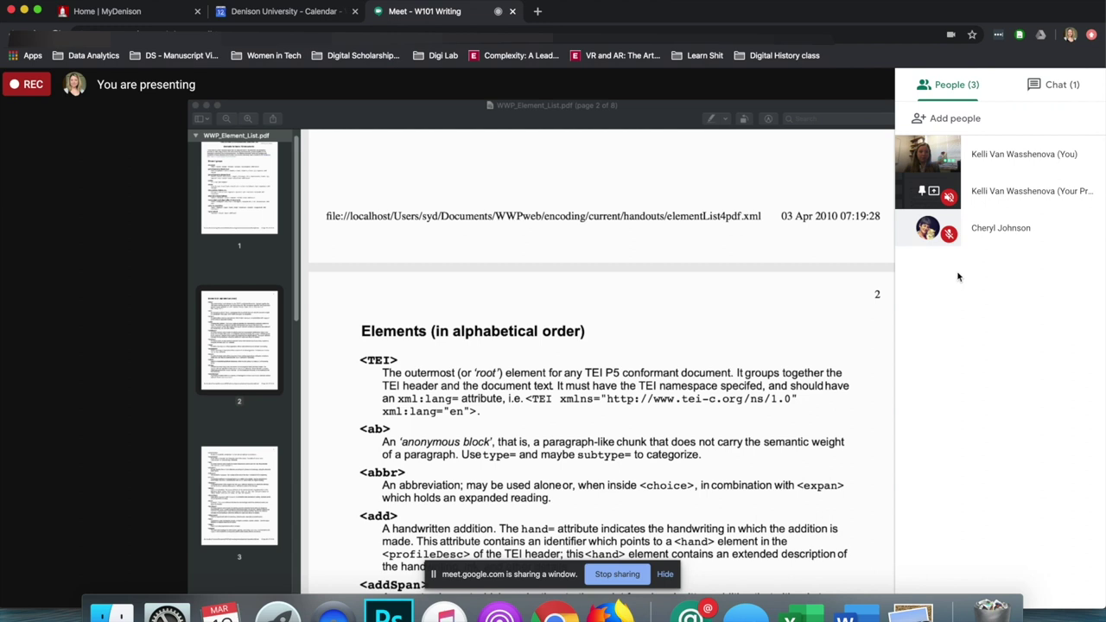
click(1052, 84)
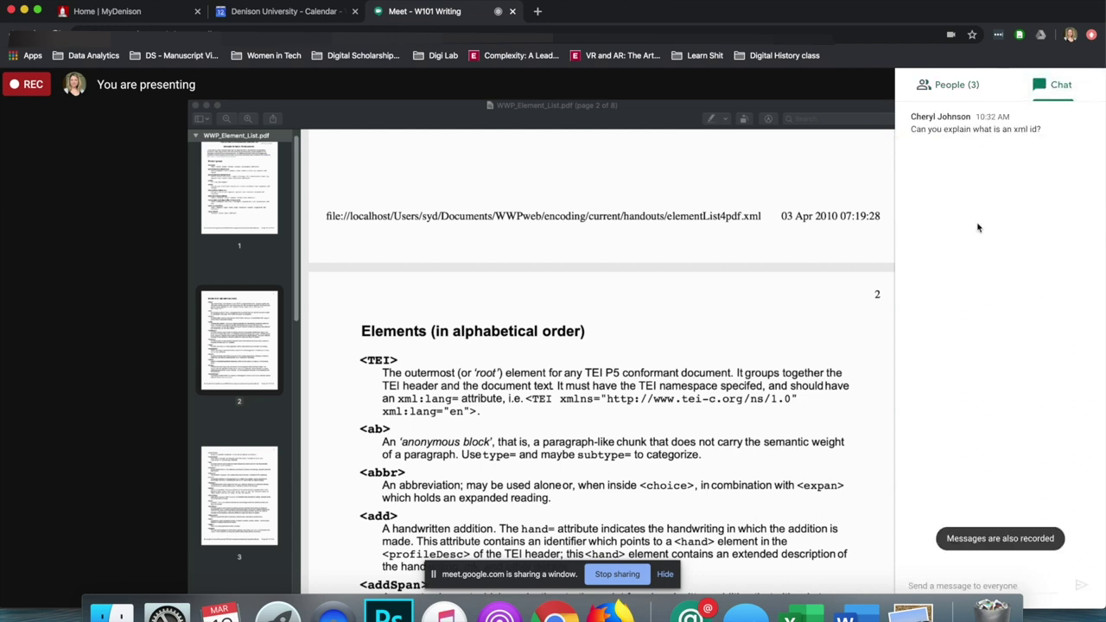
click(789, 153)
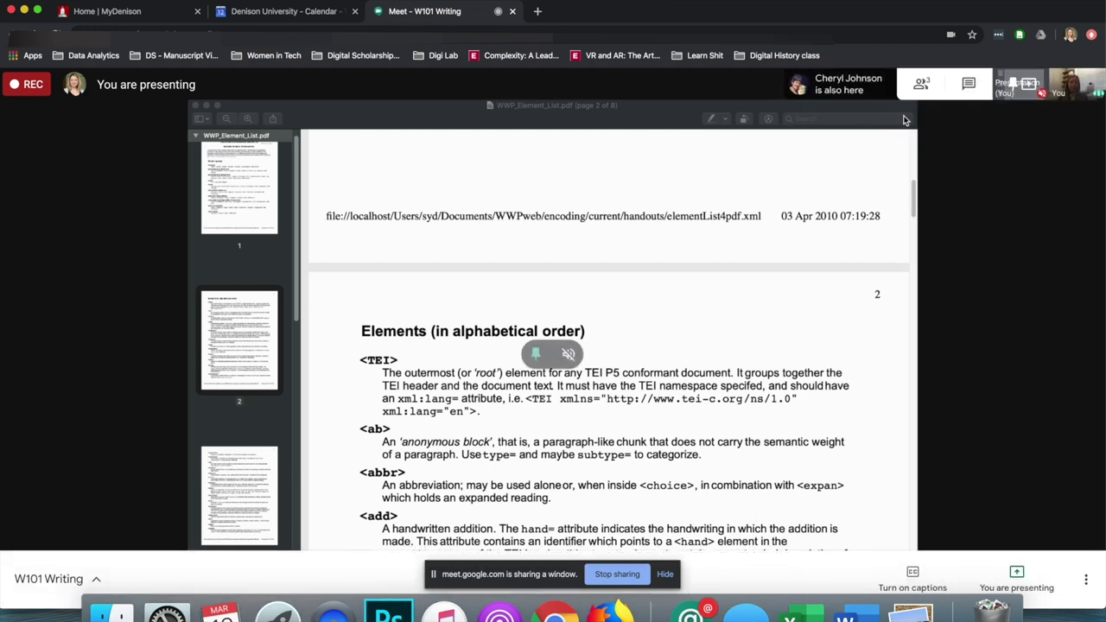
click(973, 91)
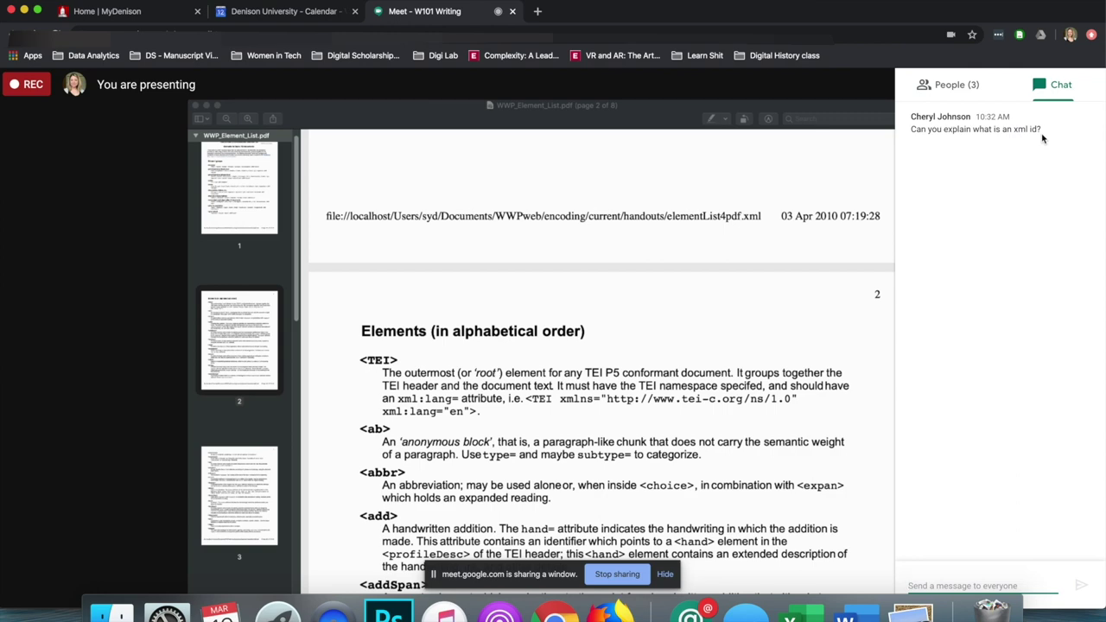
Step: Pin the other participant's video from the participant list, and check the chat before returning to the list
click(960, 88)
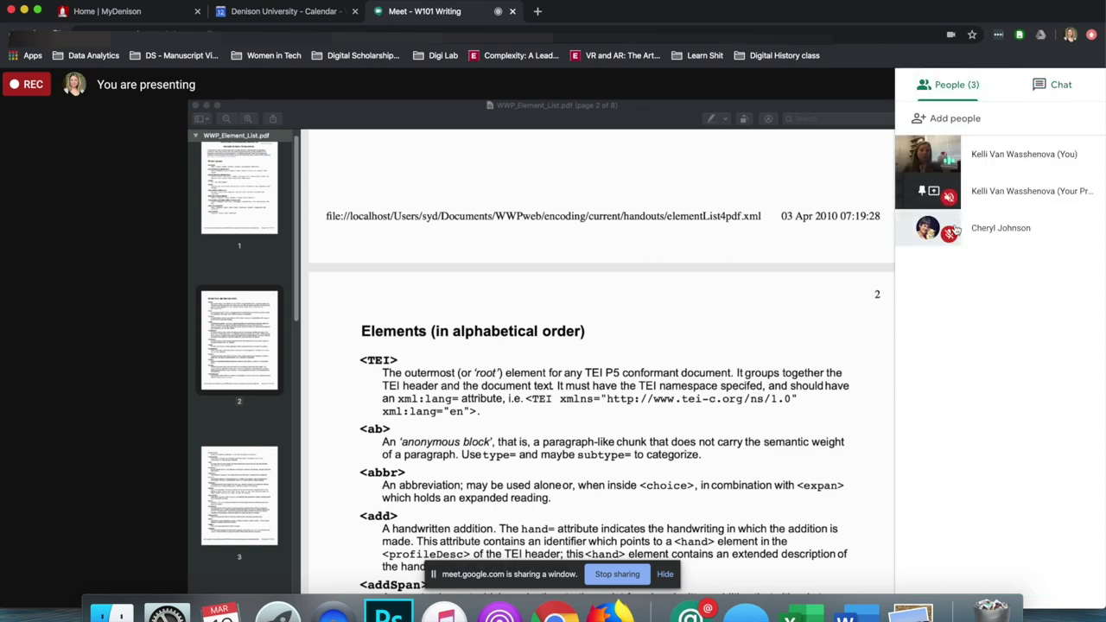
click(928, 227)
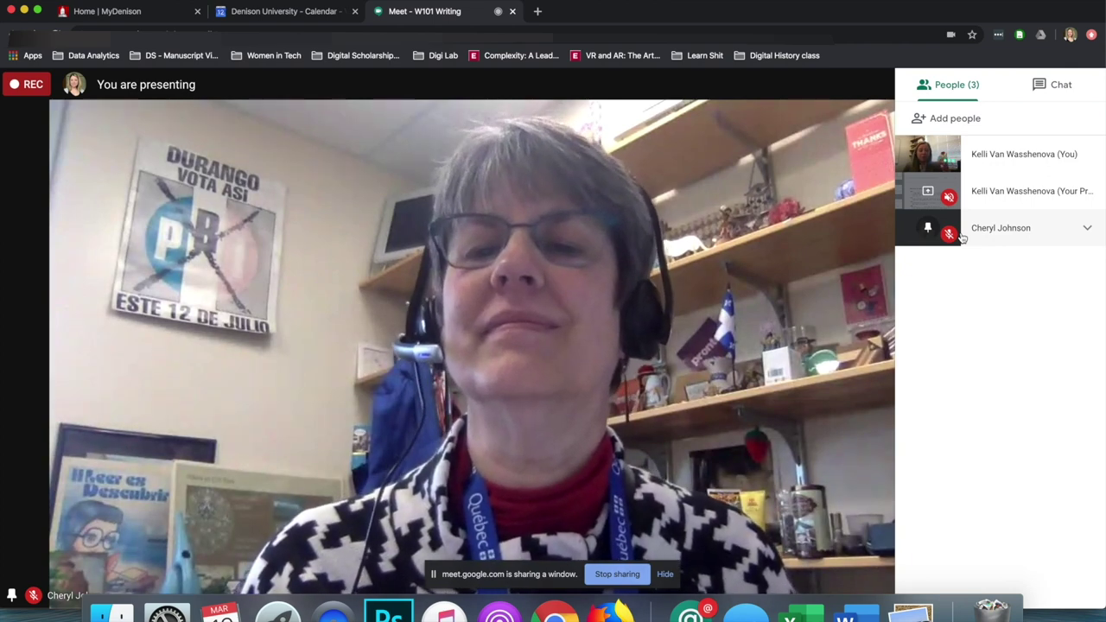
click(1068, 88)
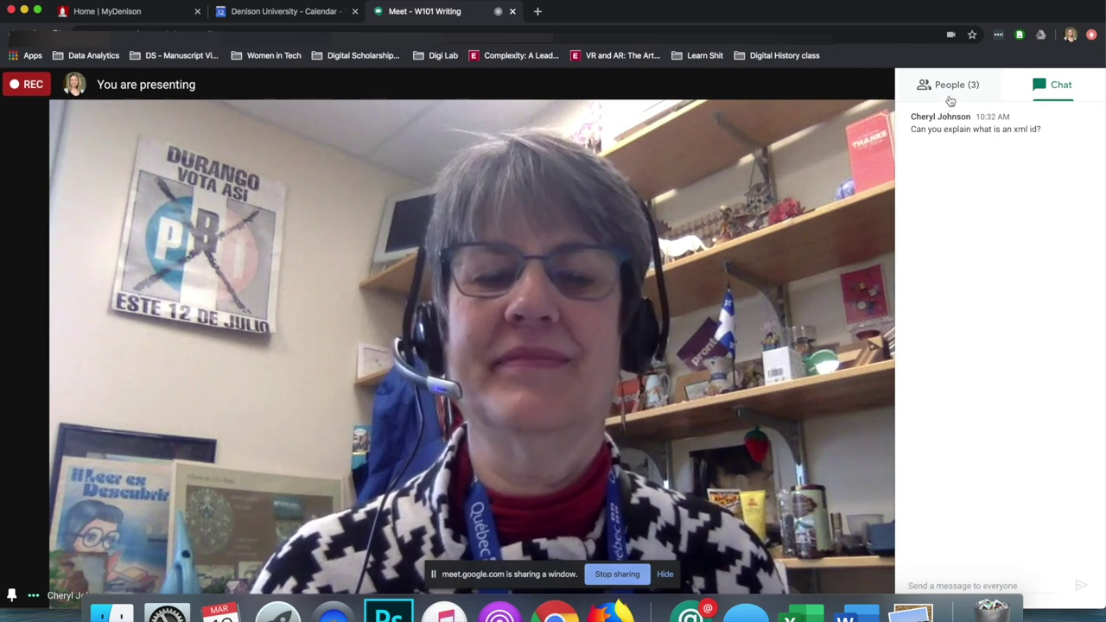
click(955, 85)
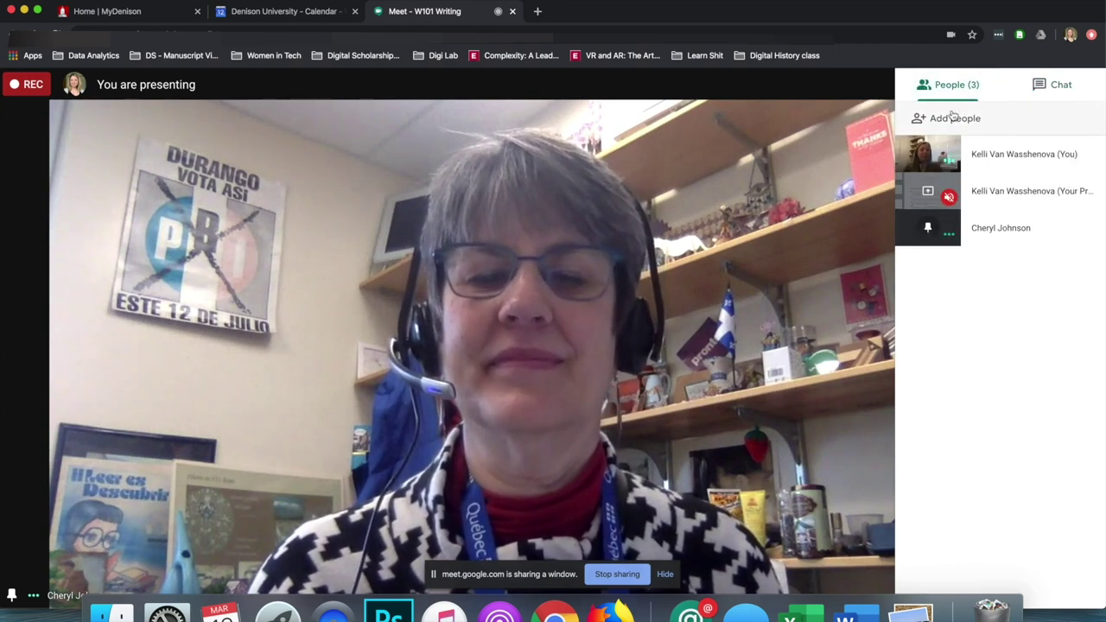
Step: Pin your presentation, switch to the shared PDF, and scroll through its first two pages, ending at the element groups on page 1
click(926, 191)
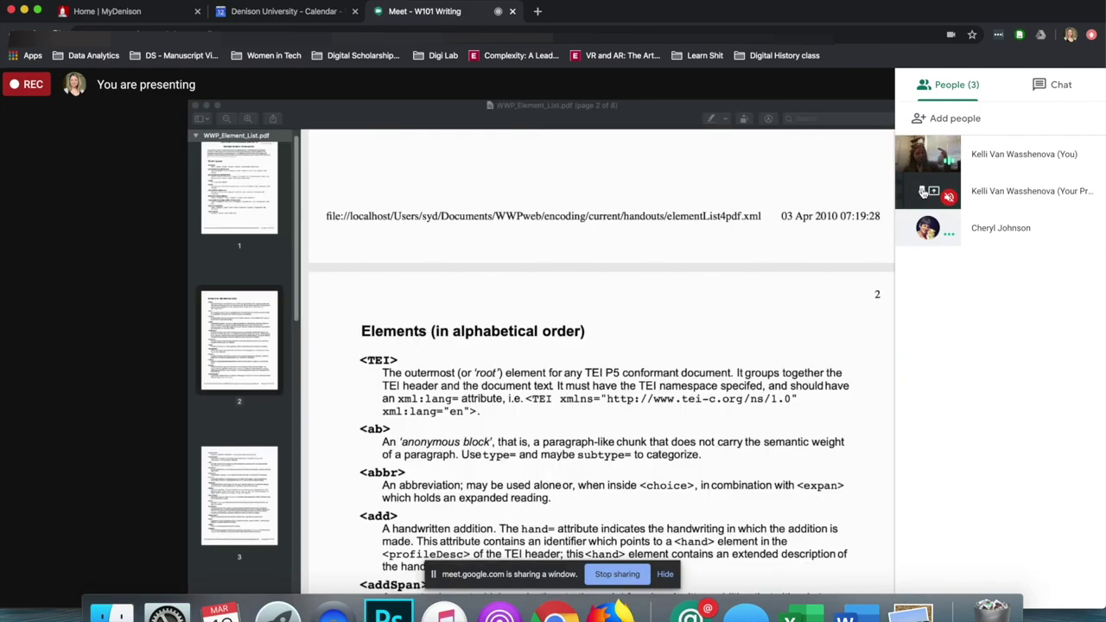
key(super+Tab)
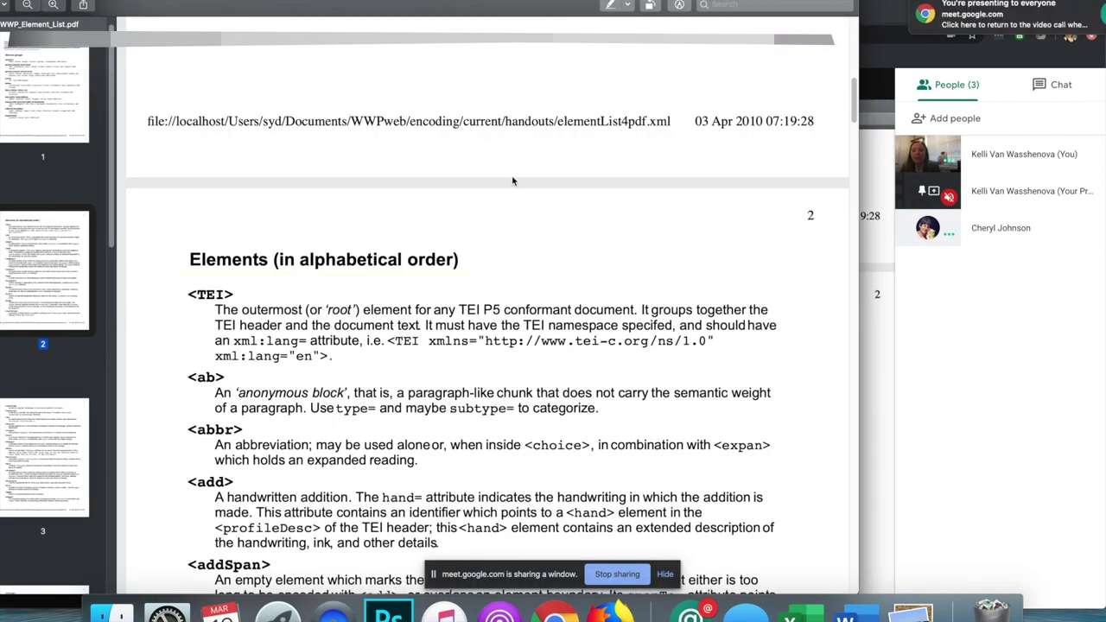
scroll(484, 248, up, 10)
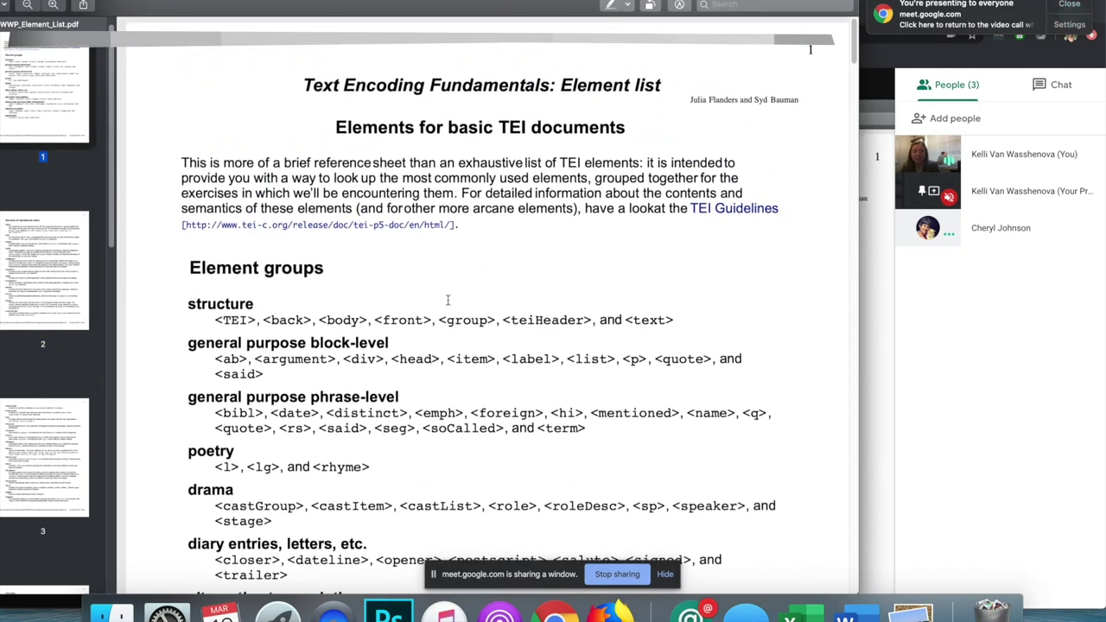
scroll(457, 308, down, 1)
scroll(457, 308, down, 15)
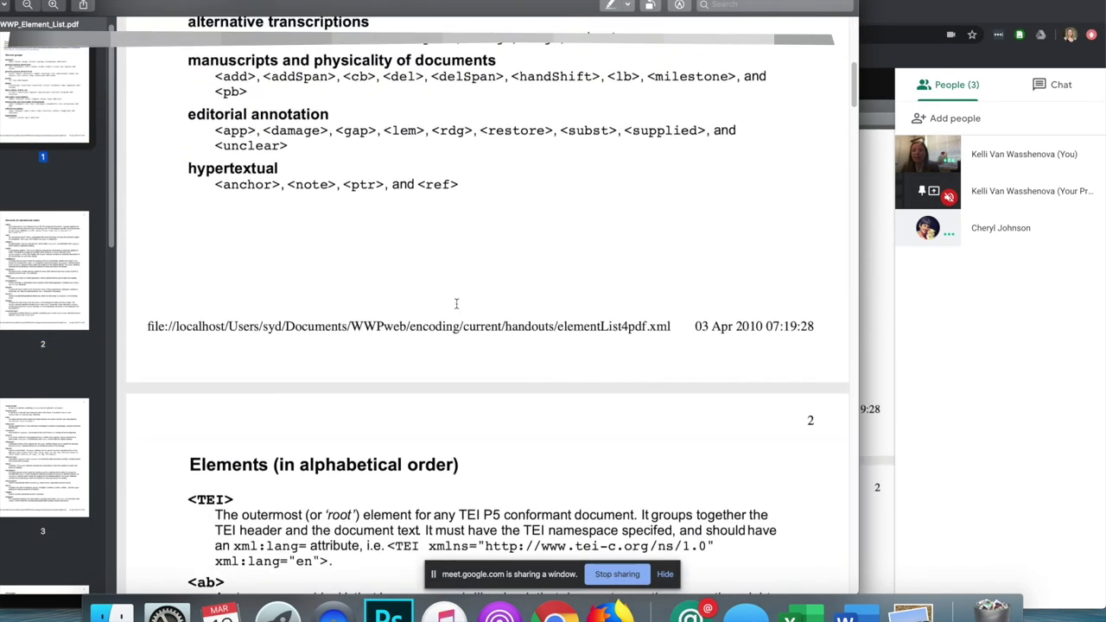
scroll(458, 304, down, 10)
scroll(458, 304, up, 20)
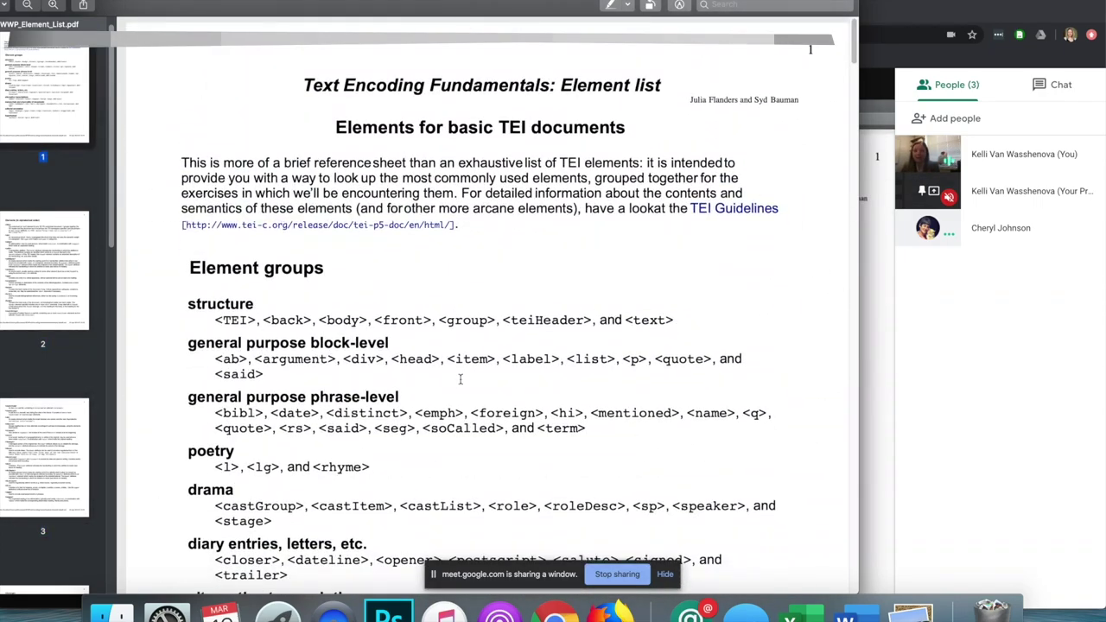
scroll(400, 300, down, 5)
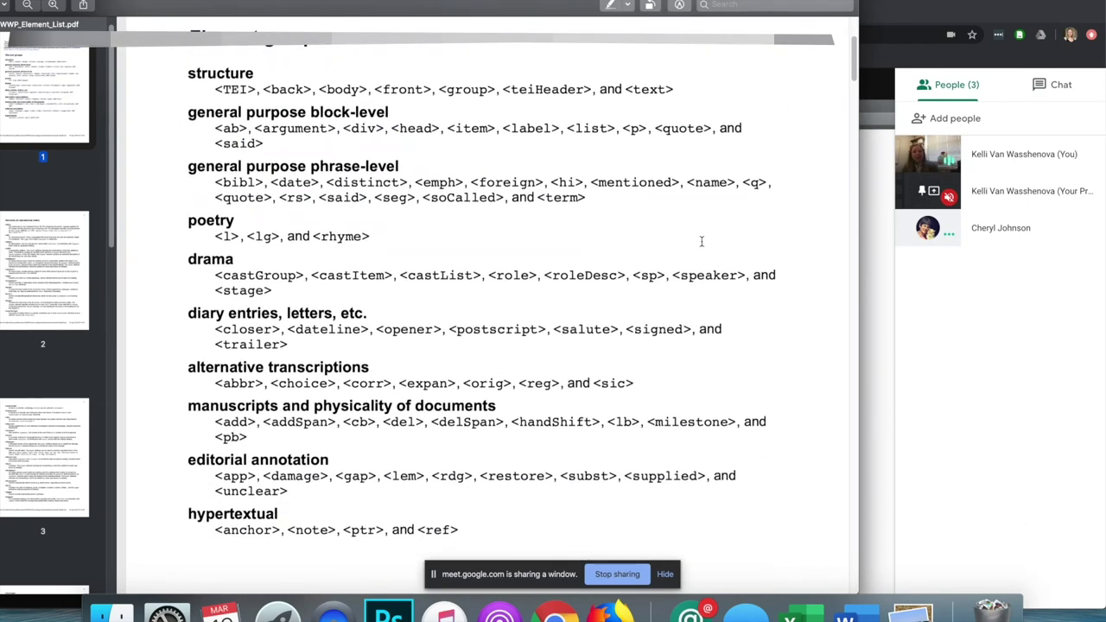
Step: Return to Meet and pin the other participant's video between two visits to the meeting chat
click(959, 287)
click(1055, 84)
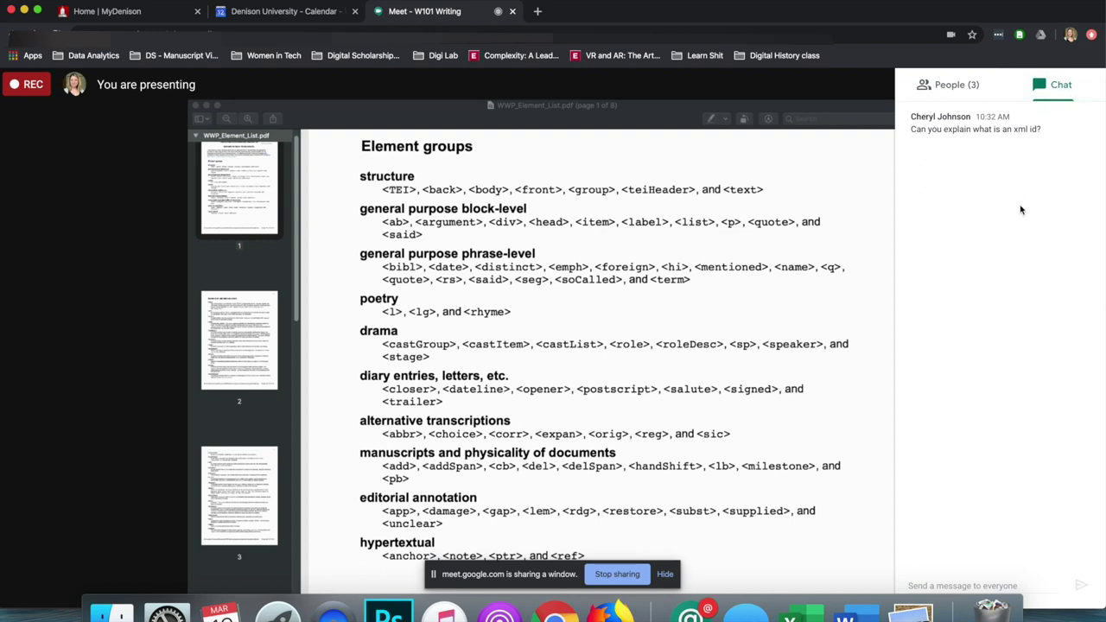
click(959, 86)
click(926, 229)
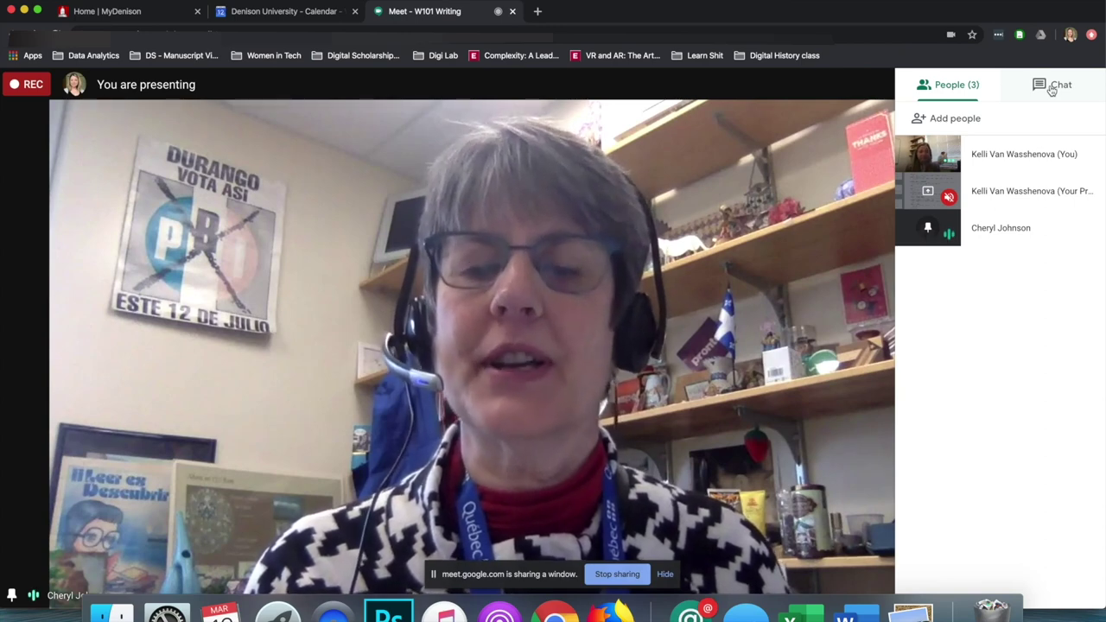
click(1052, 90)
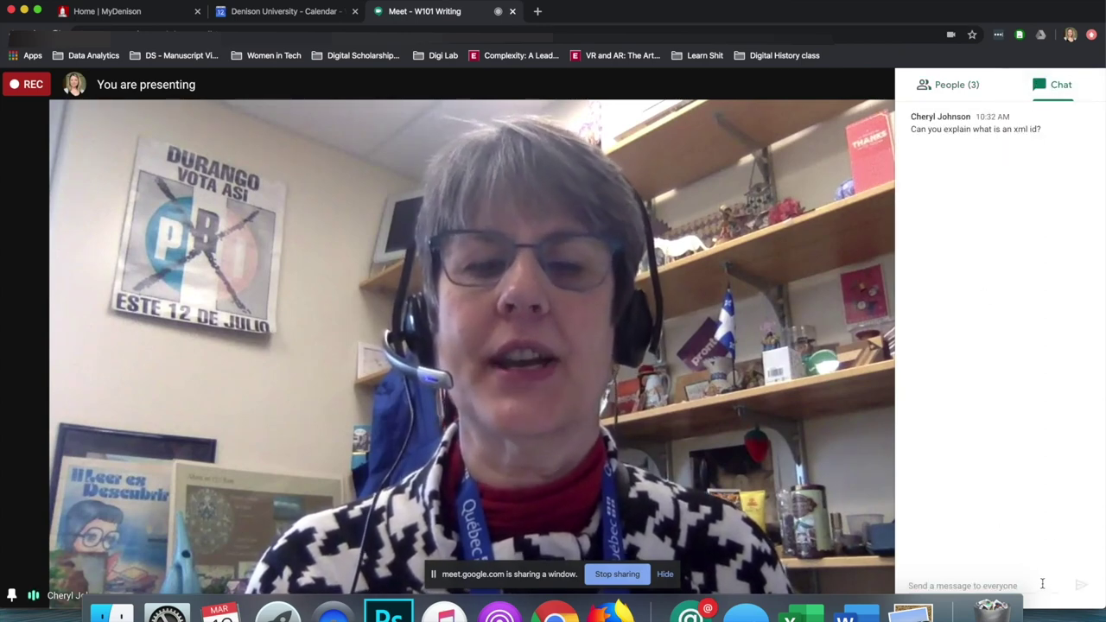
Step: Send the message "Key terms for today's lecture: xml" to everyone in the meeting chat
click(1040, 587)
text(Key terms for)
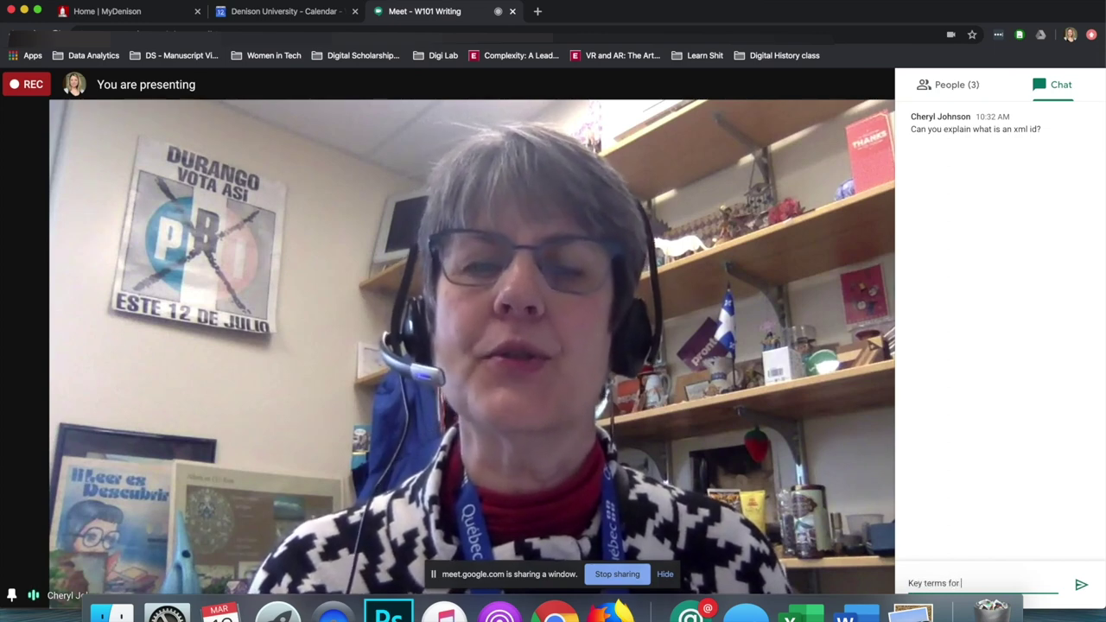
text( today's l)
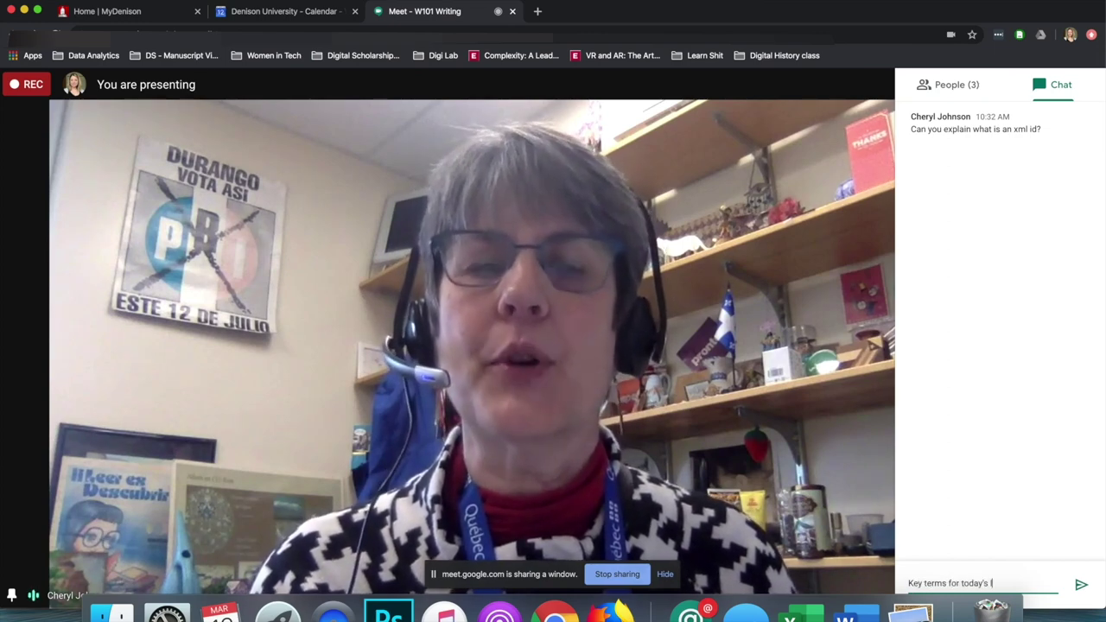
text(ecture: xml)
key(Return)
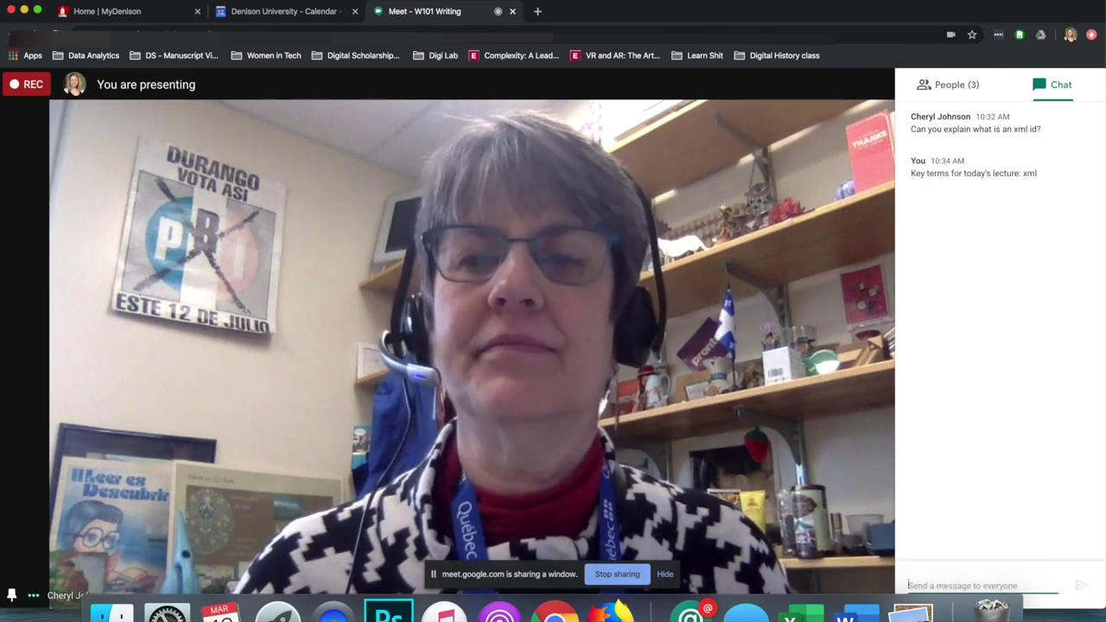
Step: Send "element" and "attribute" as two separate messages in the meeting chat
text(element)
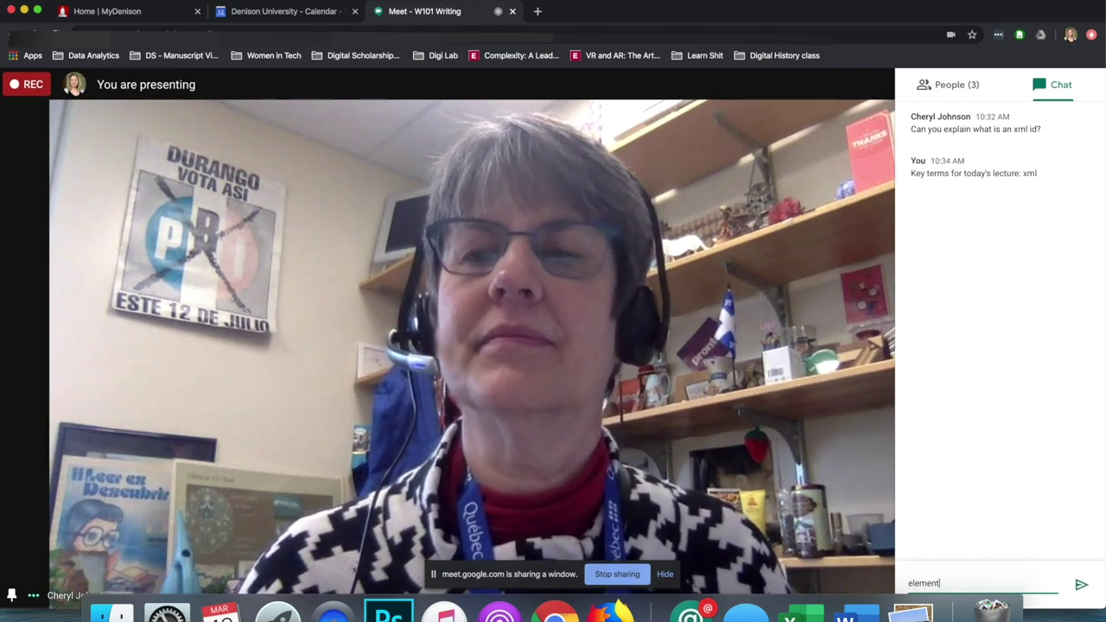
key(Return)
text(attribute)
key(Return)
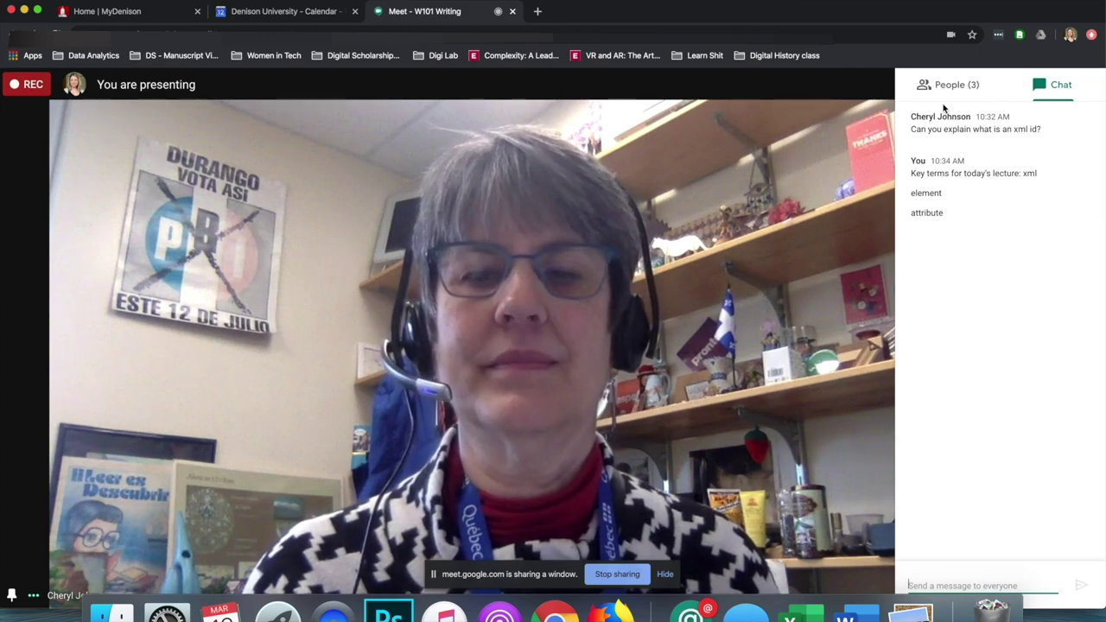
Step: Pin your presentation from the participant list, close the side panel, and turn on the captions
click(951, 85)
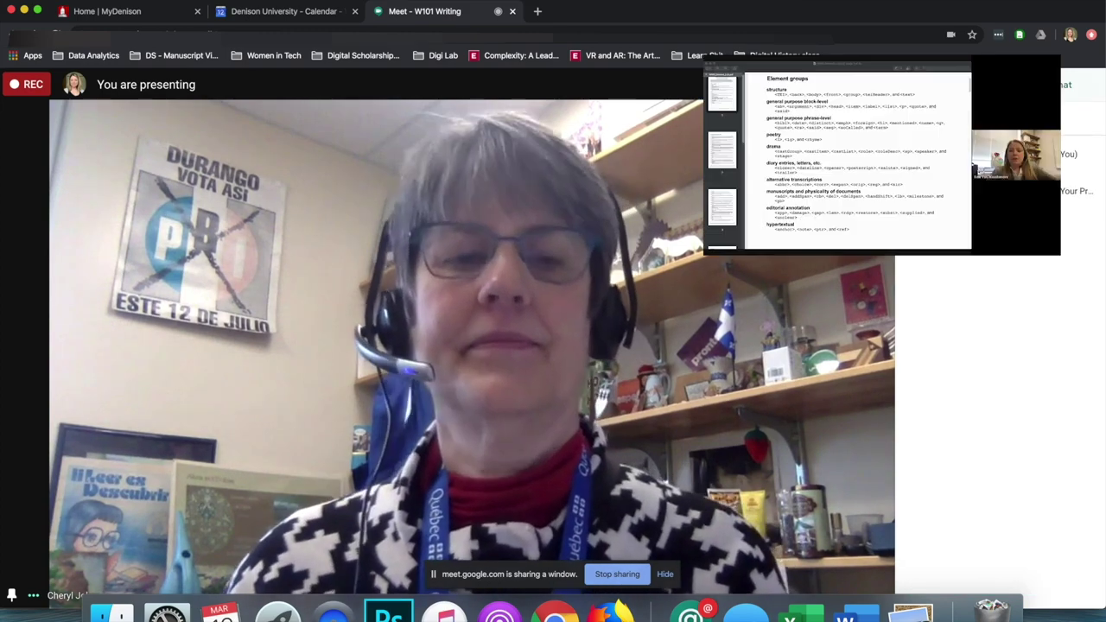
click(1091, 82)
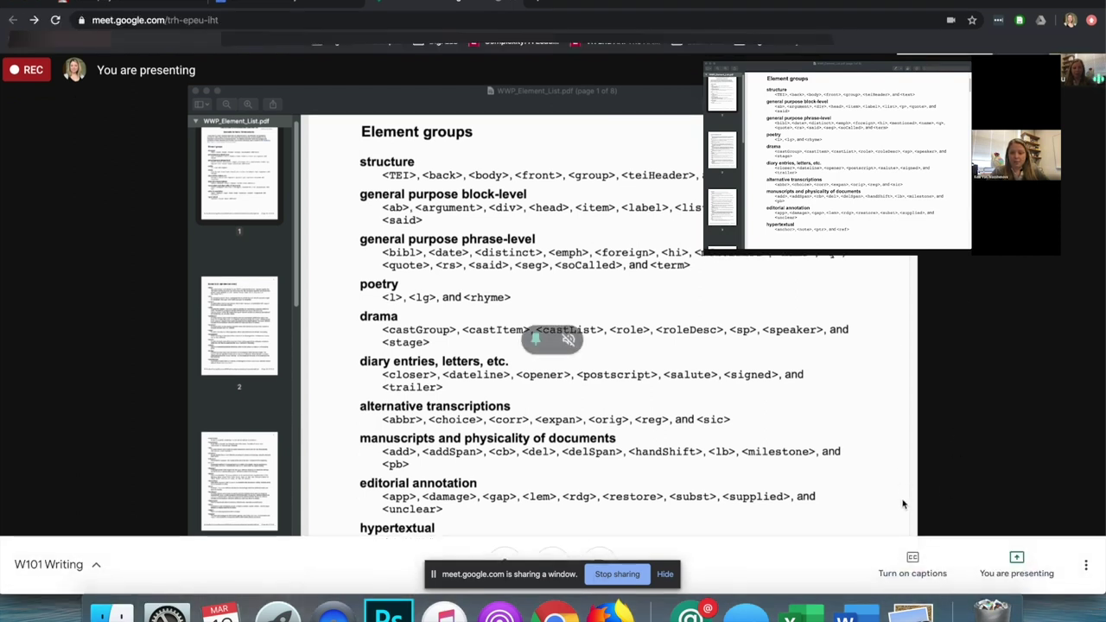
click(913, 560)
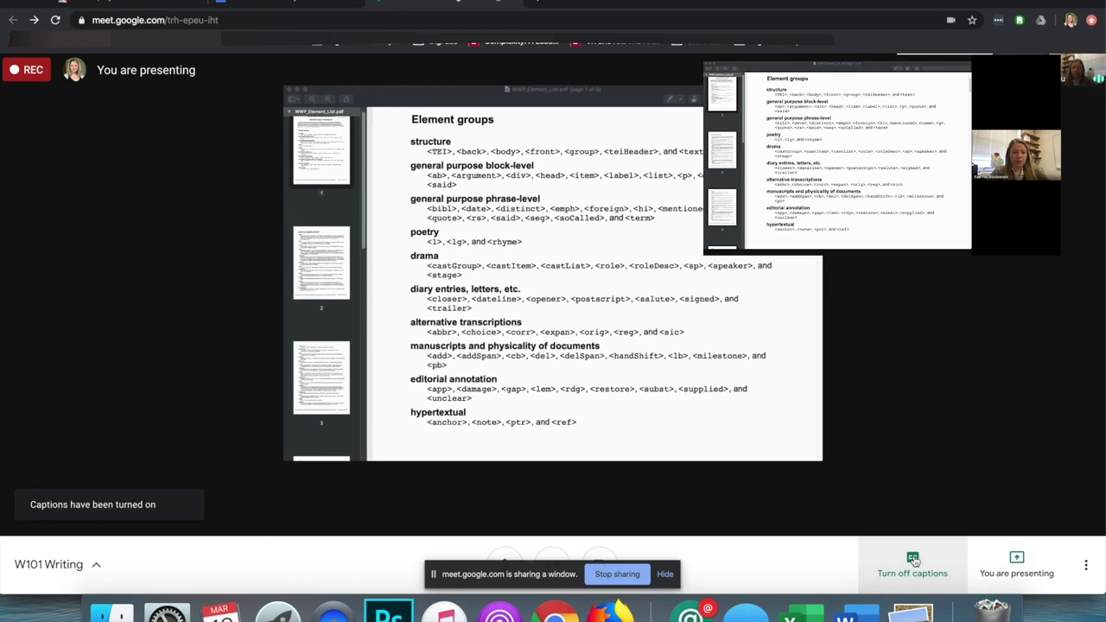
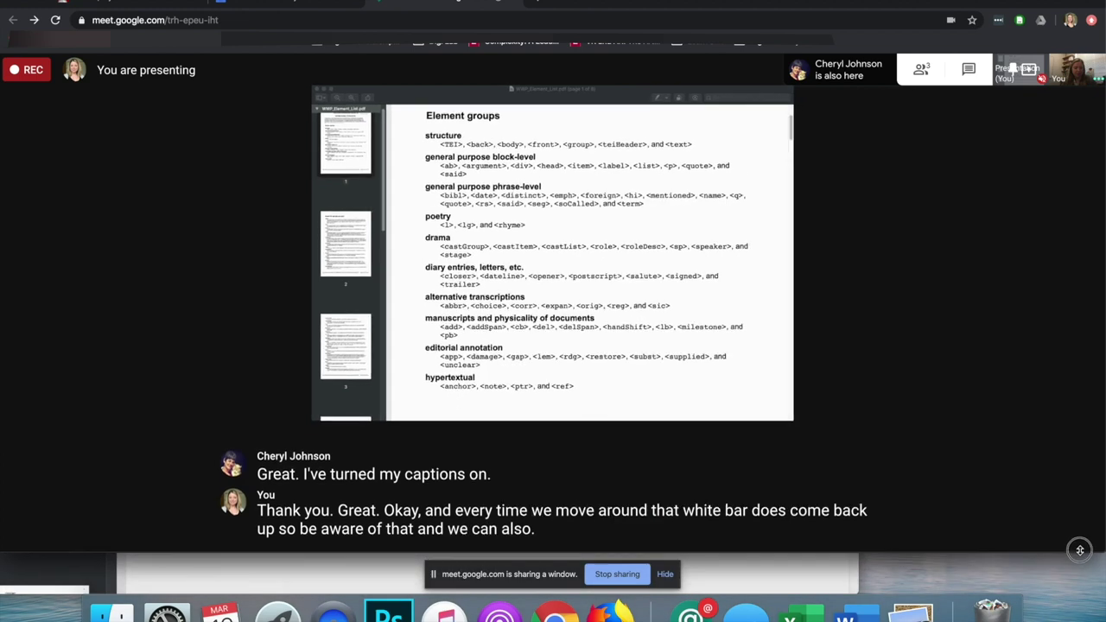
Step: Pin the other participant's video from the participant list and close the side panel
mouse_move(925, 329)
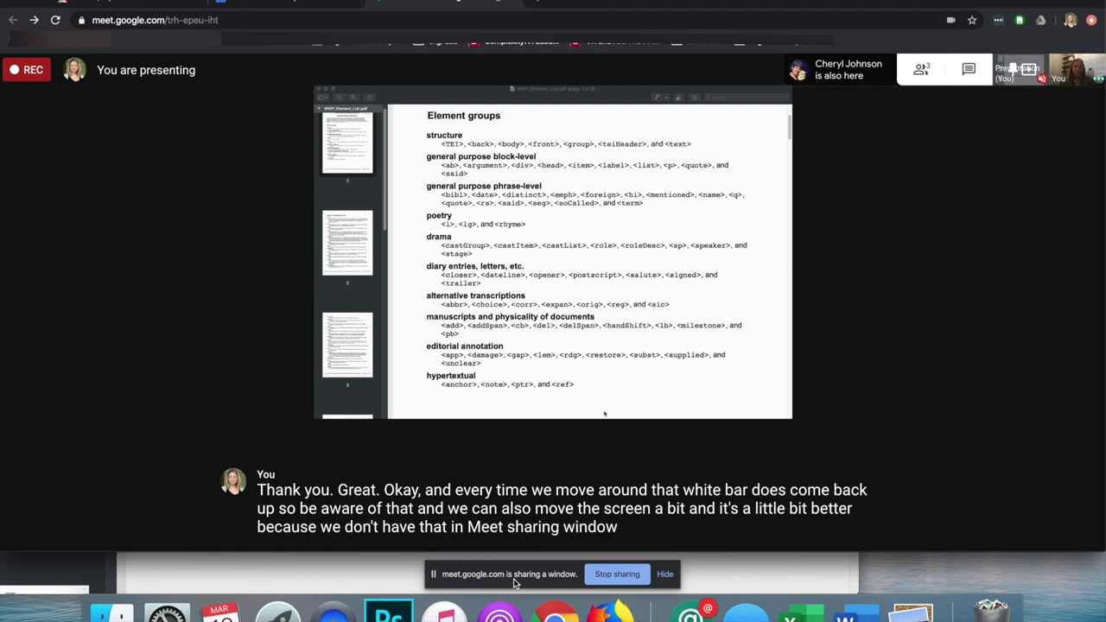
mouse_move(869, 232)
click(1069, 71)
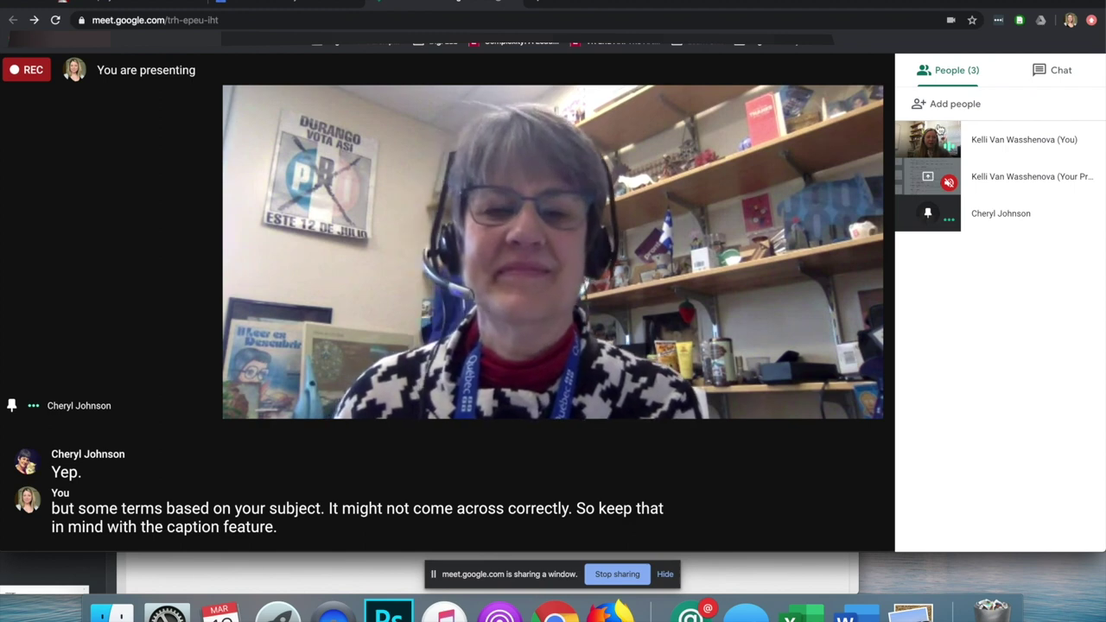
click(933, 73)
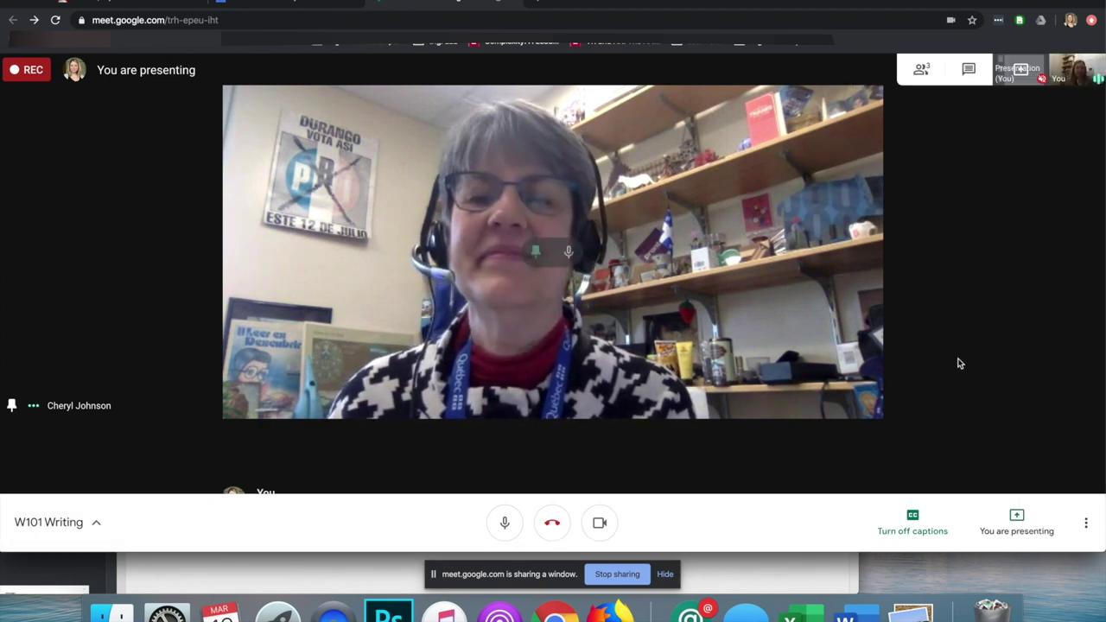
Step: Turn off the captions and leave the W101 Writing meeting
click(910, 522)
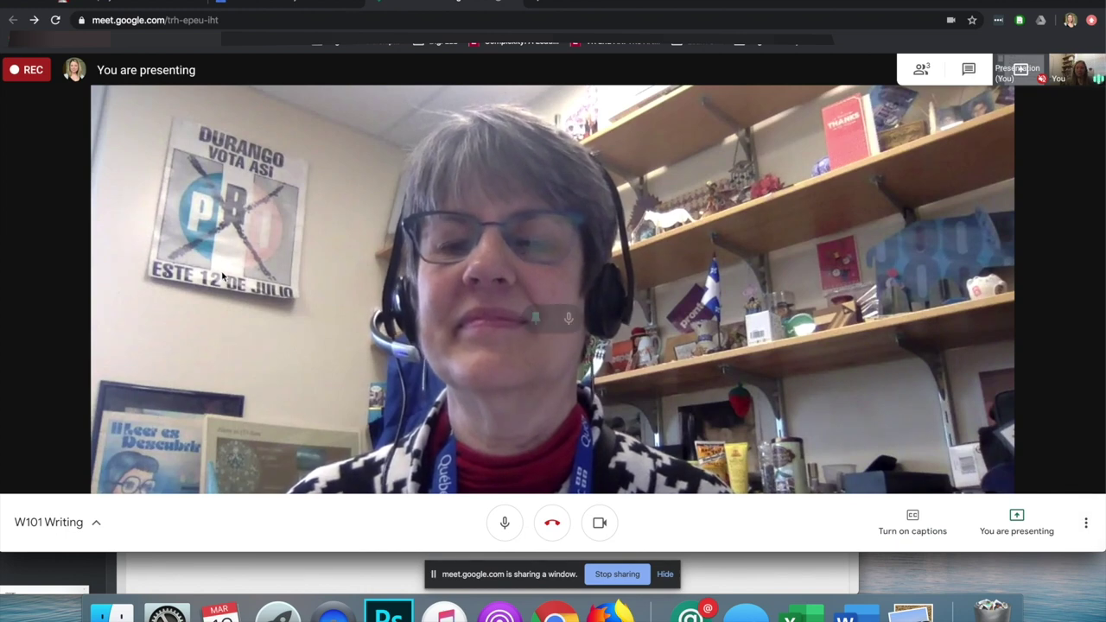
mouse_move(279, 311)
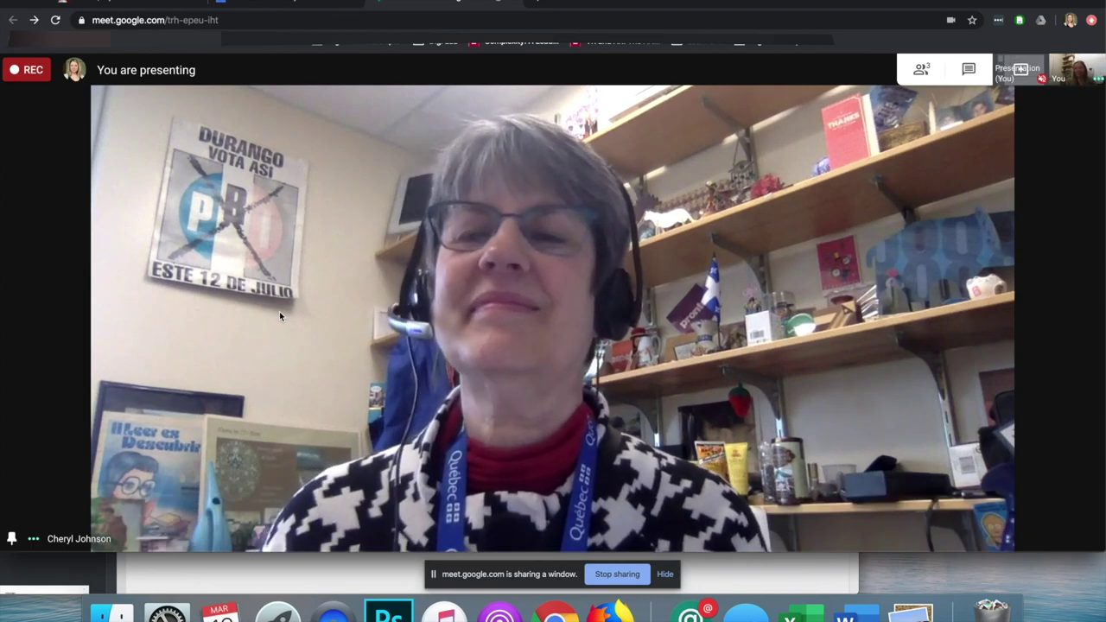
mouse_move(677, 410)
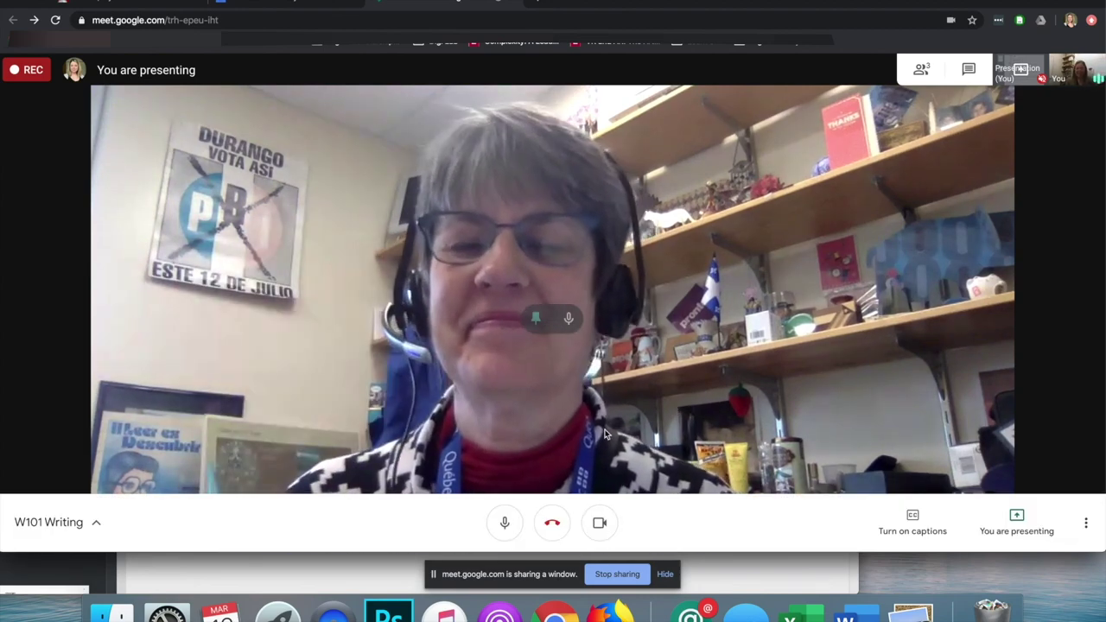
click(551, 532)
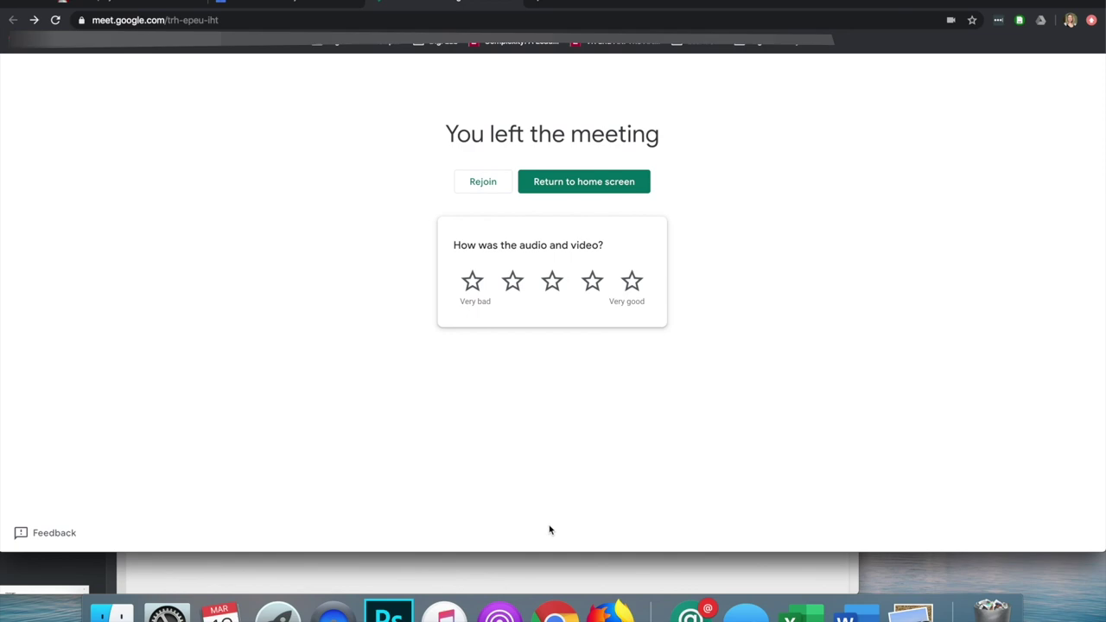
Step: Return to the Meet home screen and start a new meeting with the code or nickname left blank
click(1063, 1)
click(960, 43)
click(559, 186)
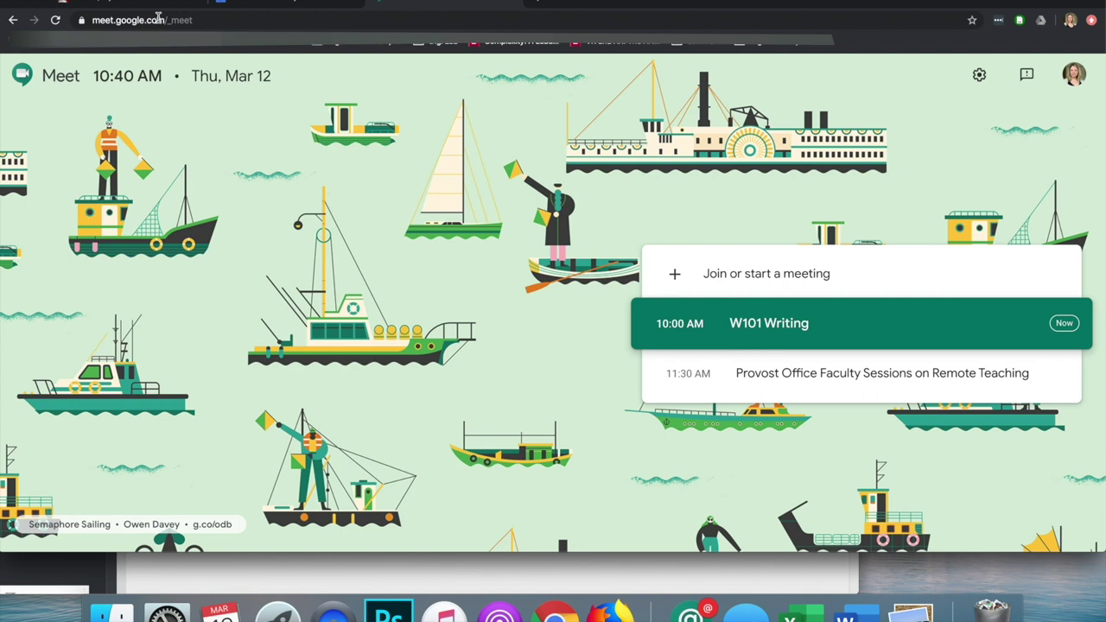
click(694, 280)
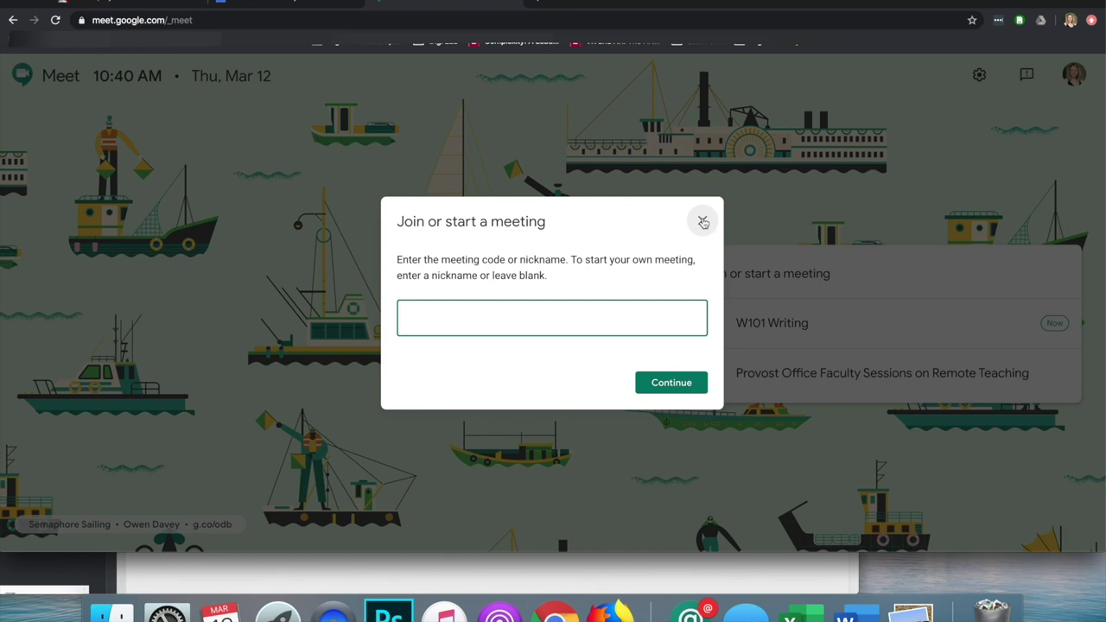
click(682, 388)
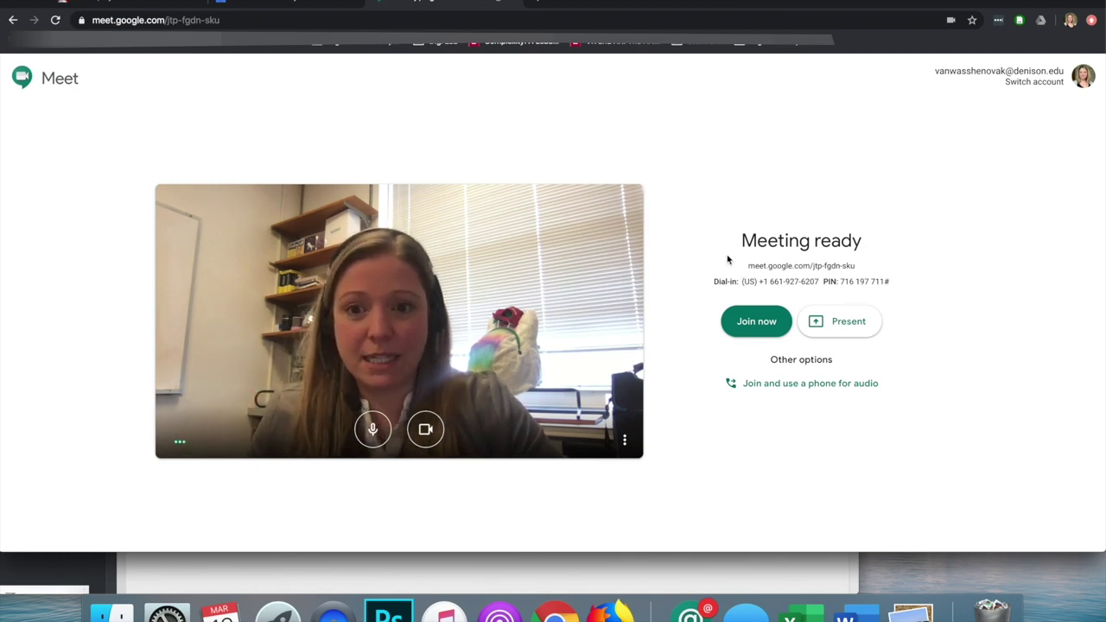
Step: Close the new meeting's page, view the refreshed details of Thursday's W101 Writing event in Google Calendar, and dismiss them
click(517, 3)
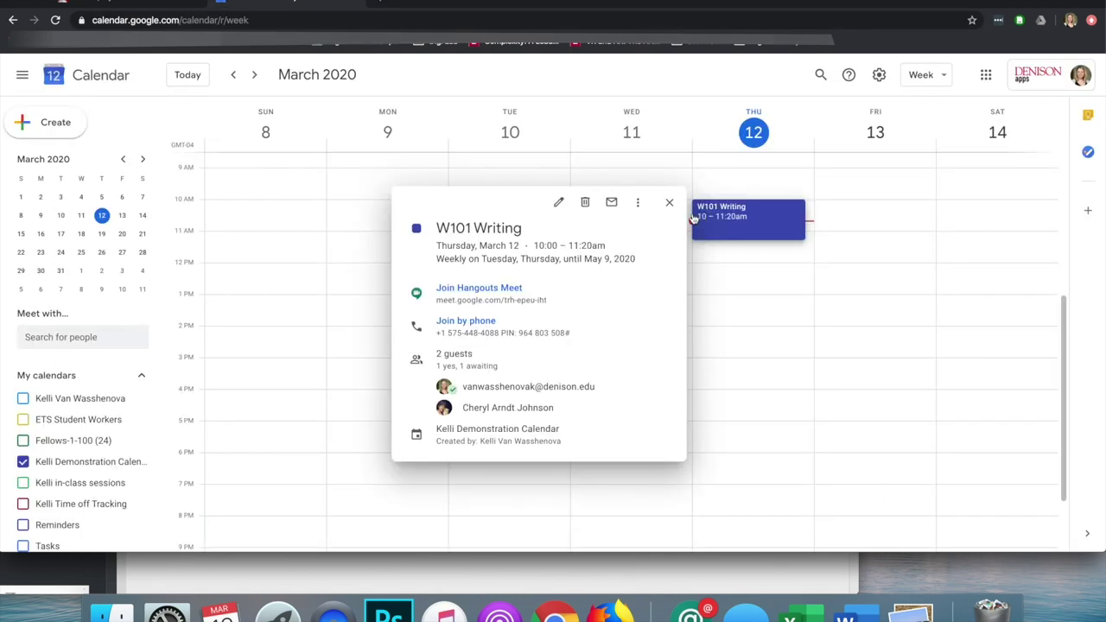
click(669, 202)
click(777, 214)
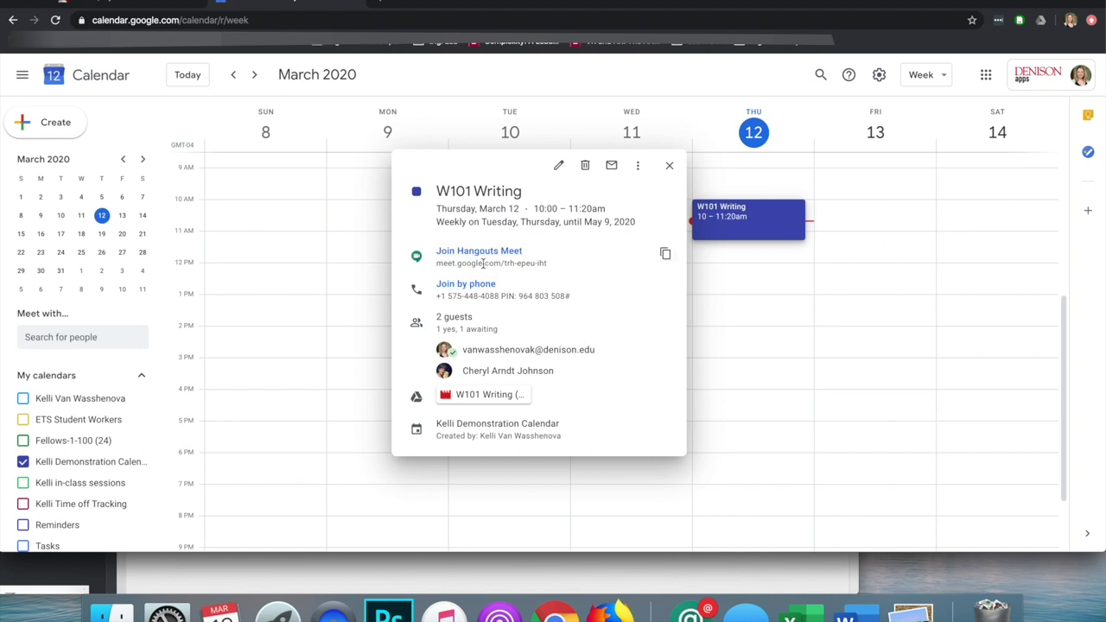
click(765, 226)
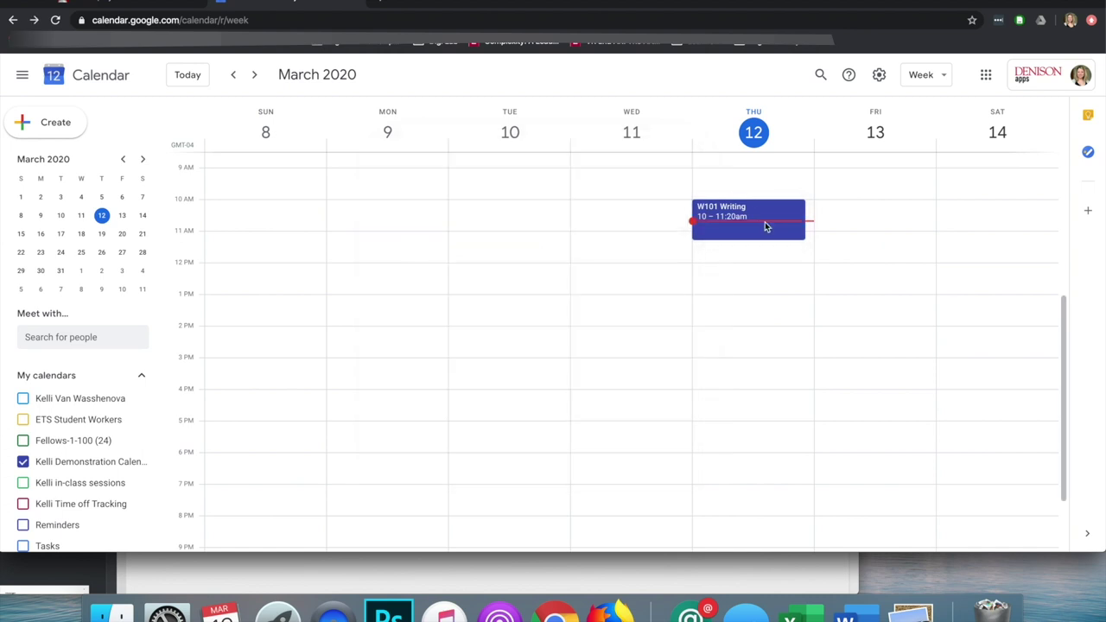
Step: Open Thursday's W101 Writing event for editing and open its attached meeting recording in Google Drive
double_click(770, 214)
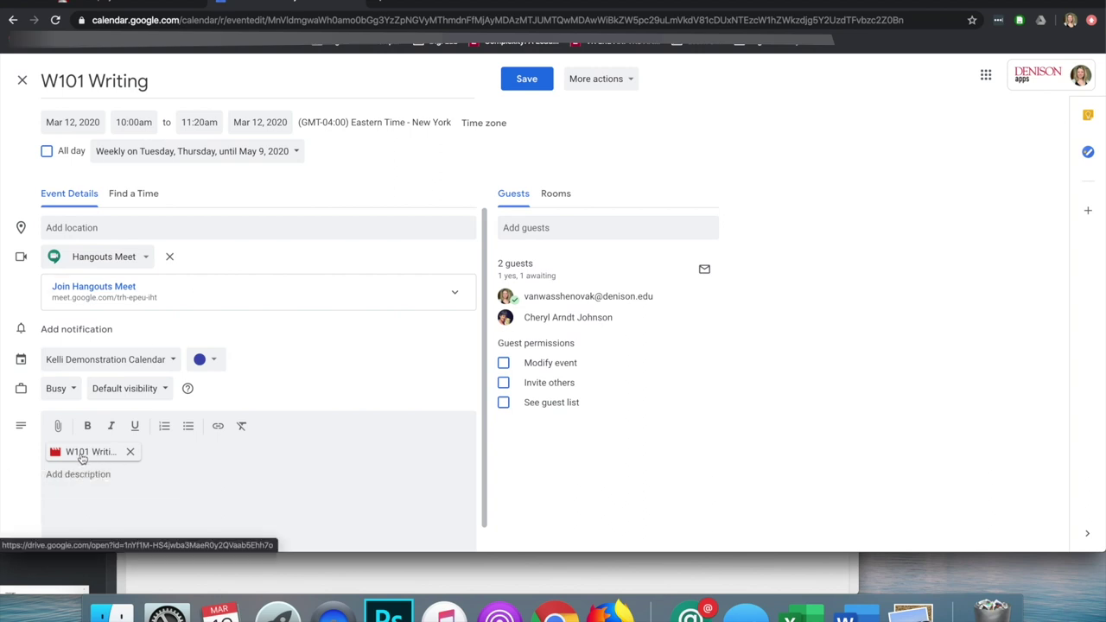
click(22, 80)
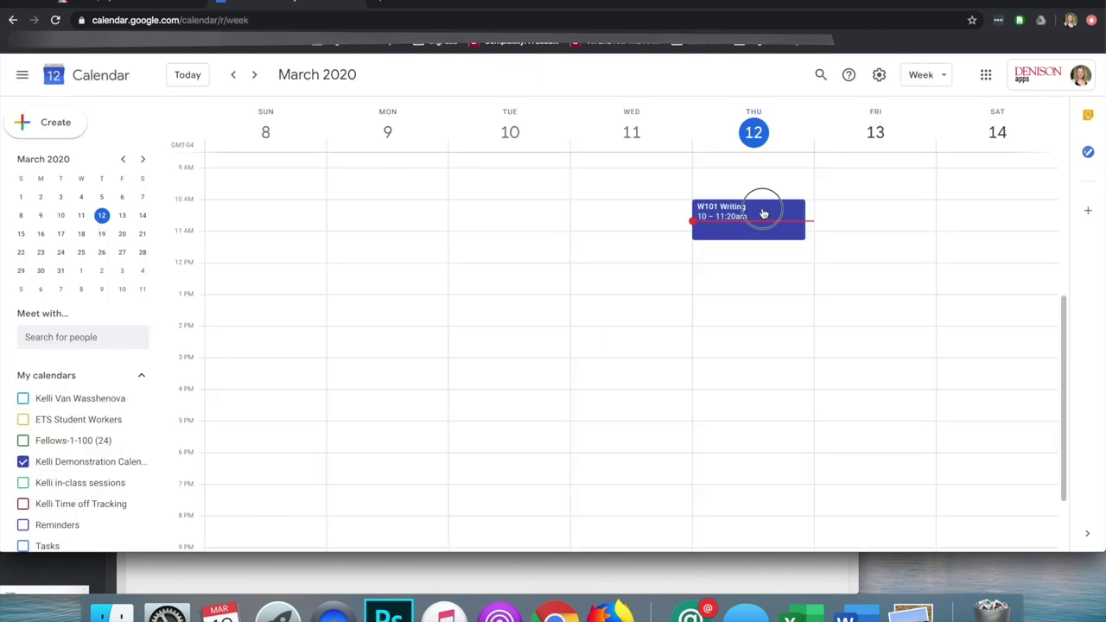
click(764, 213)
click(558, 163)
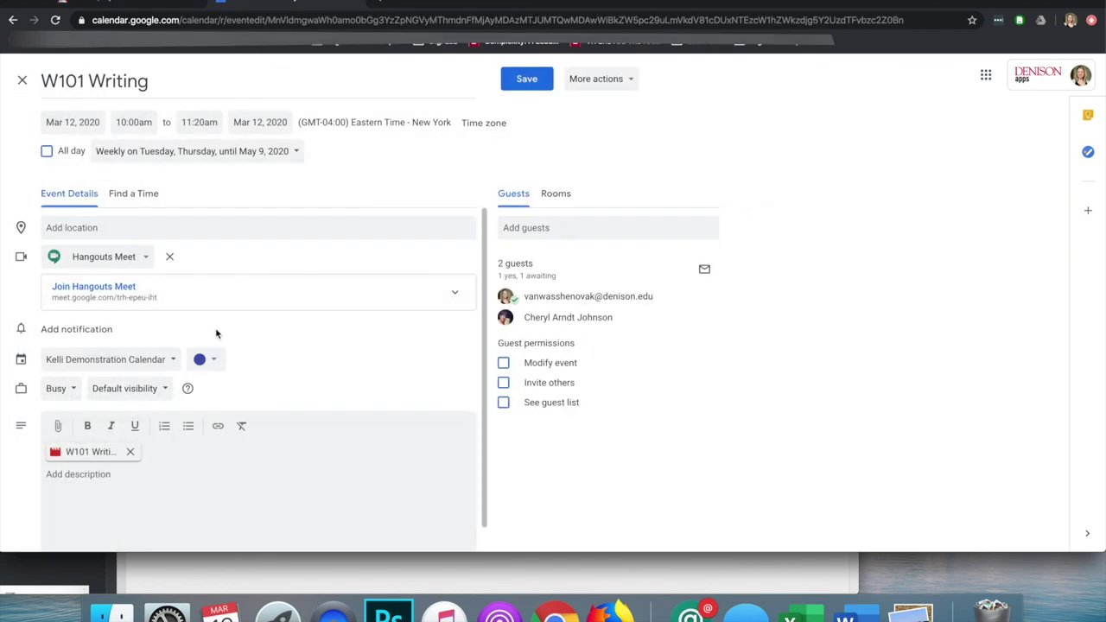
click(79, 454)
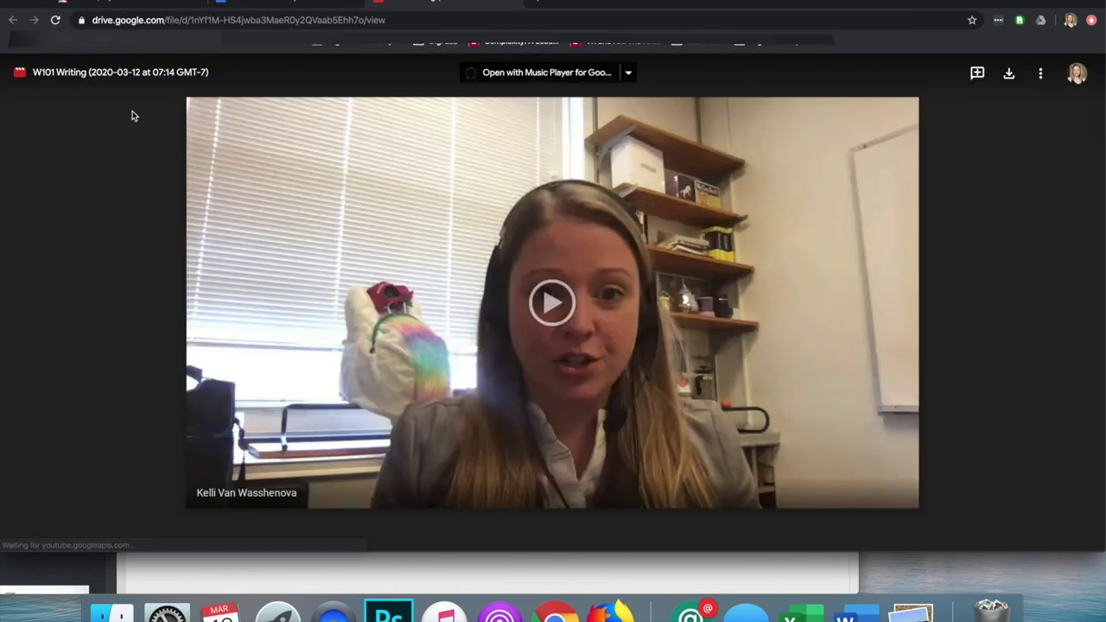
Step: Close the recording and event editor, reopen Thursday's W101 Writing event details in Google Calendar to review the attached recording, and dismiss them
click(512, 4)
click(22, 82)
click(790, 204)
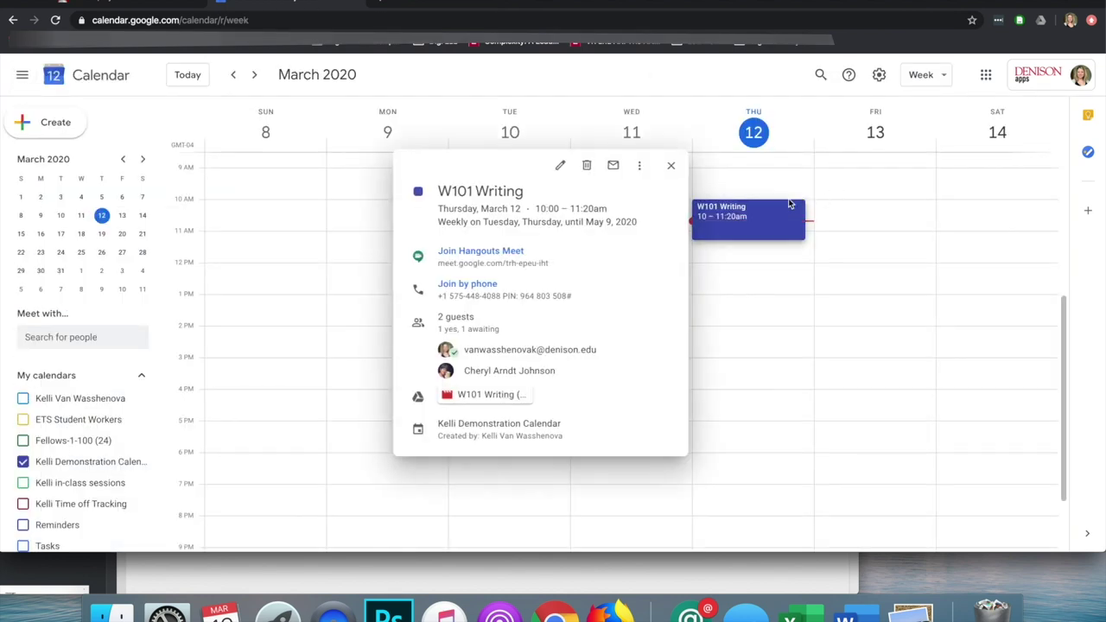
click(671, 166)
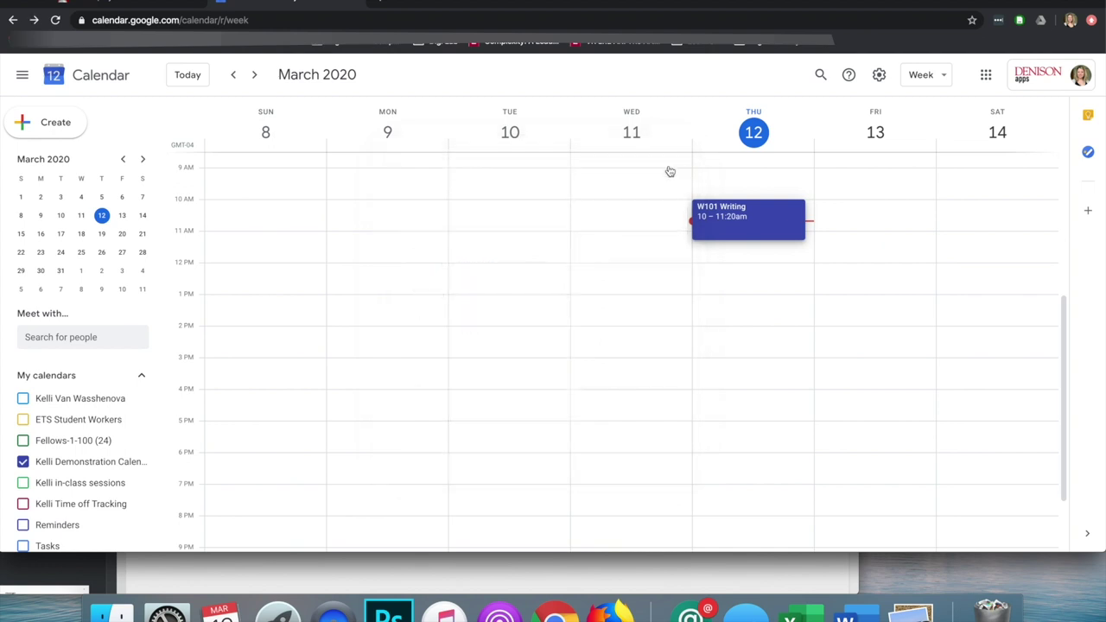
click(781, 217)
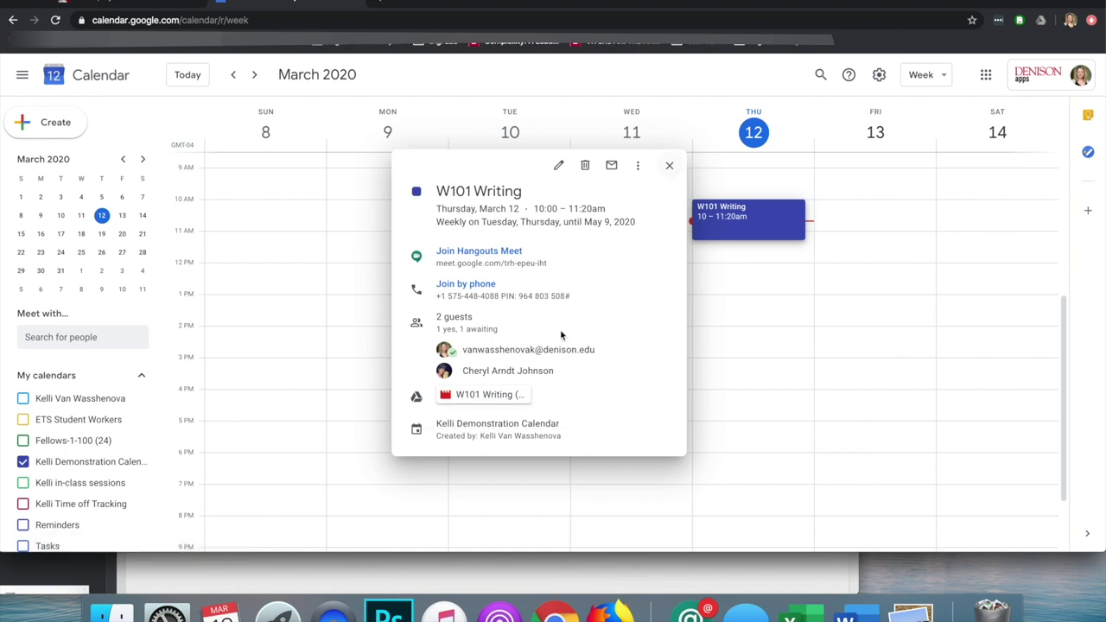
click(669, 165)
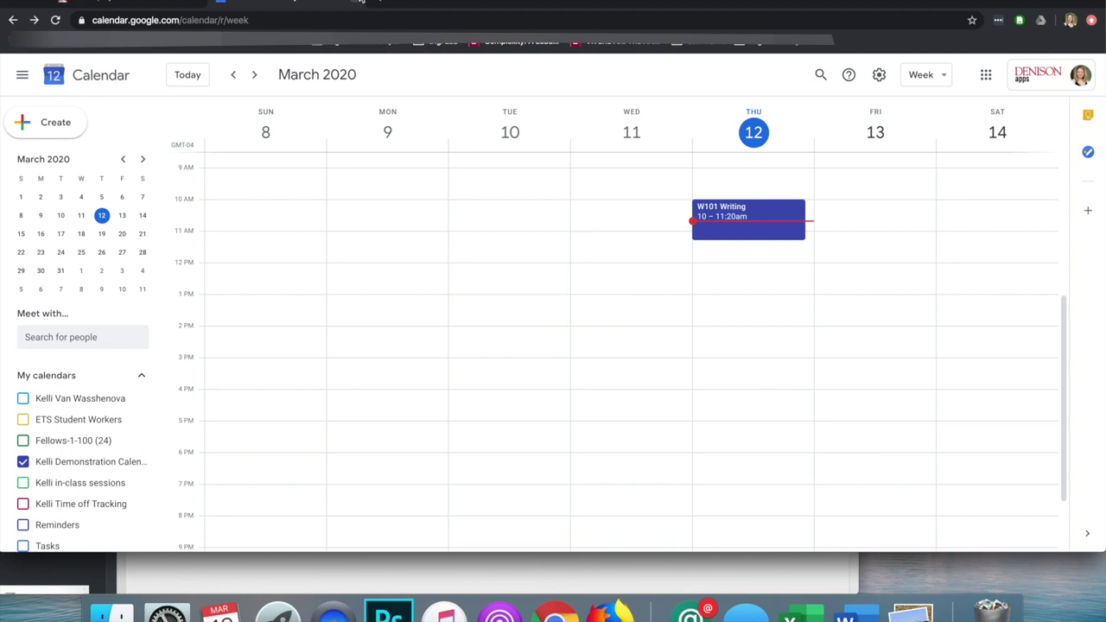
Step: Switch to the Gmail message for the rbj-rsrk-inv recording, view its linked chat transcript and video, and close both
click(388, 2)
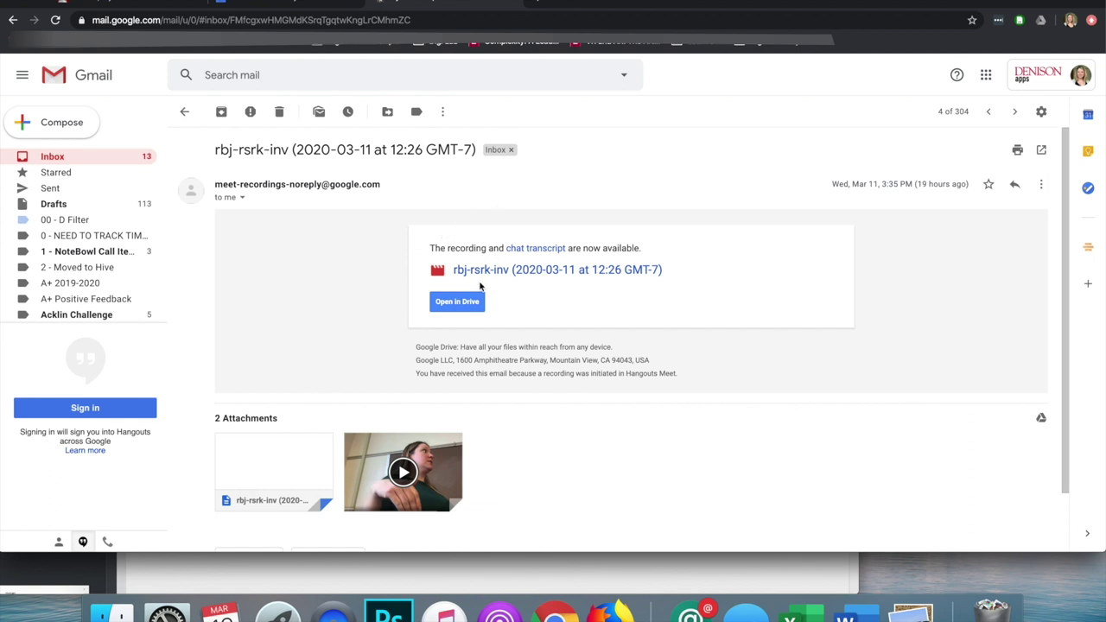
click(526, 249)
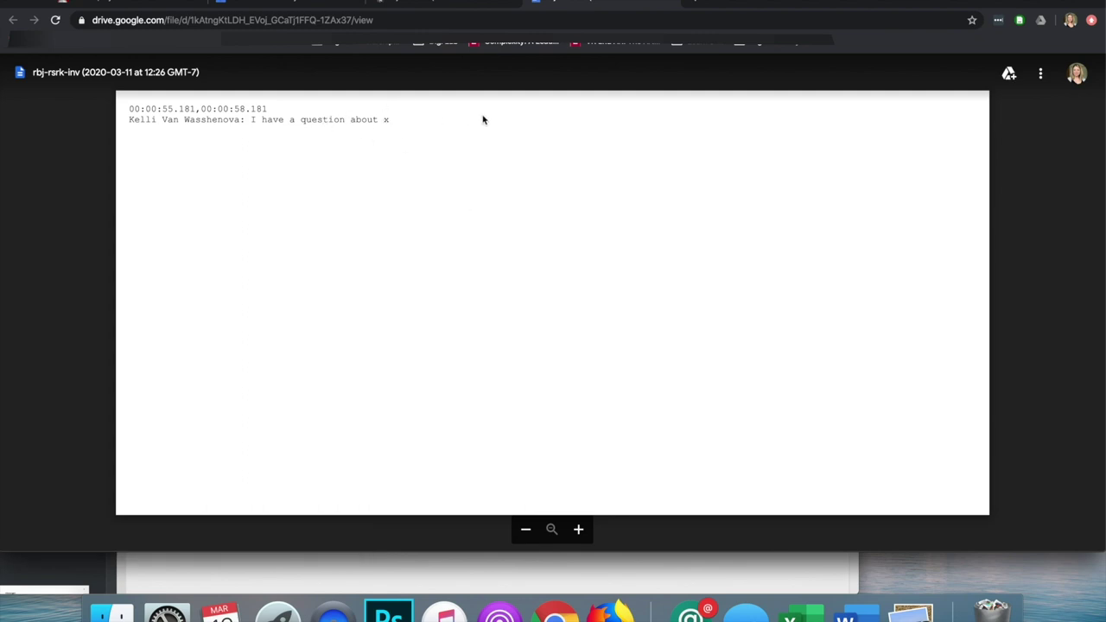
click(673, 3)
click(484, 271)
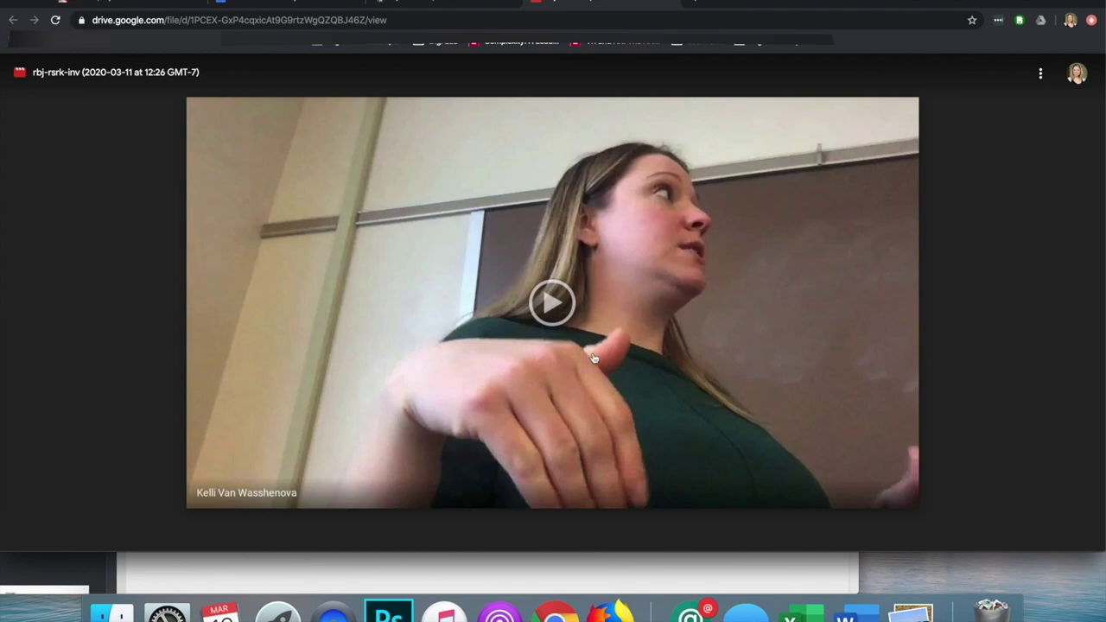
click(667, 7)
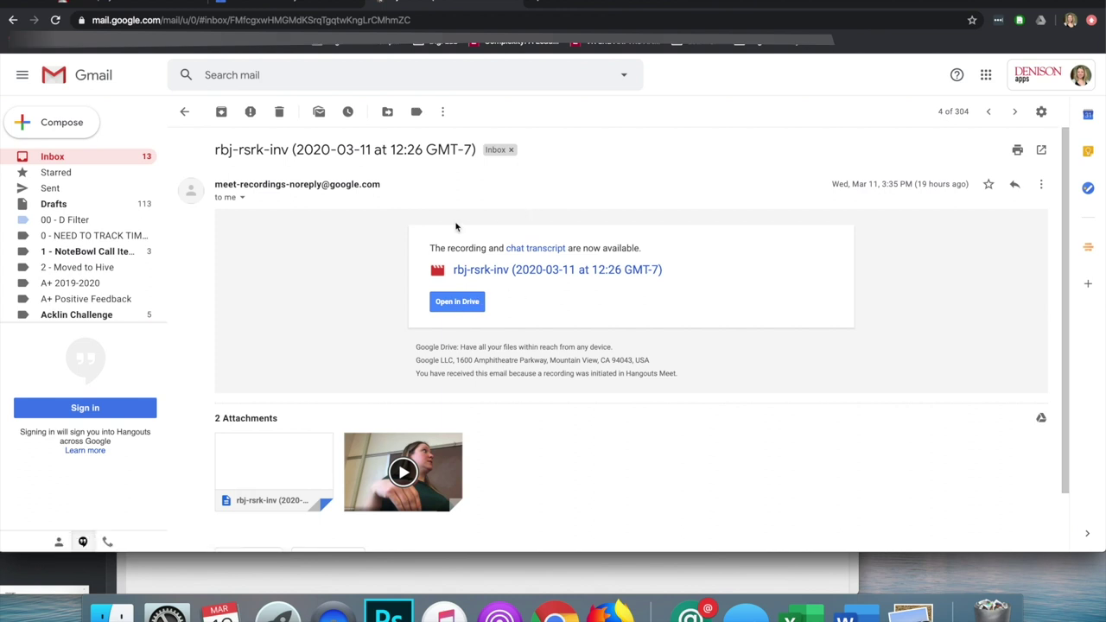
Step: Open Google Drive from Gmail and open the Meet Recordings folder in My Drive
click(986, 74)
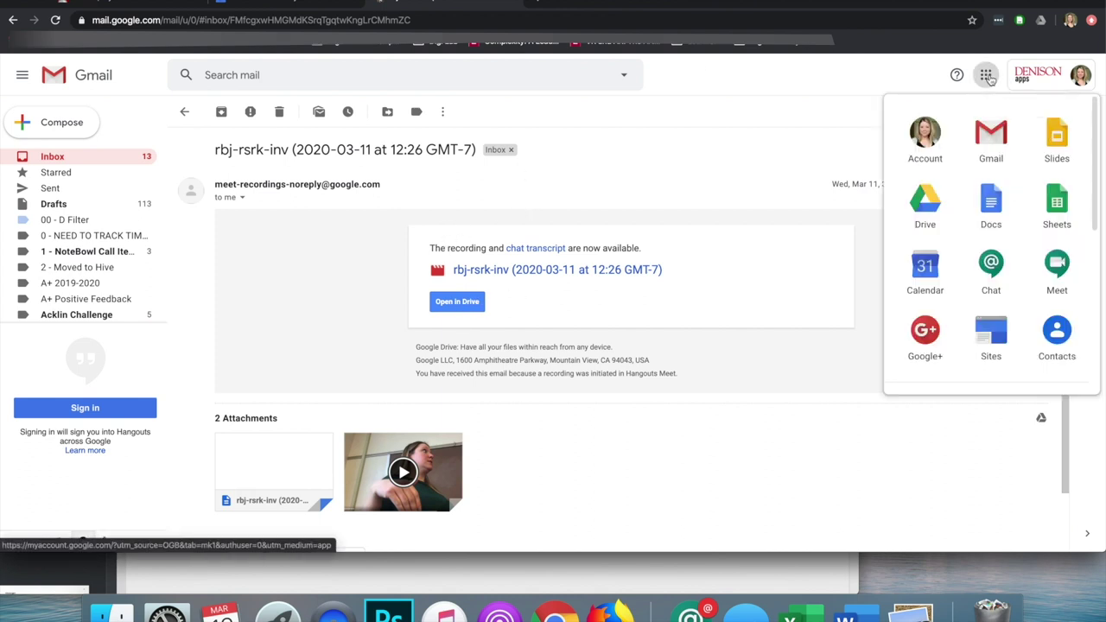
click(926, 208)
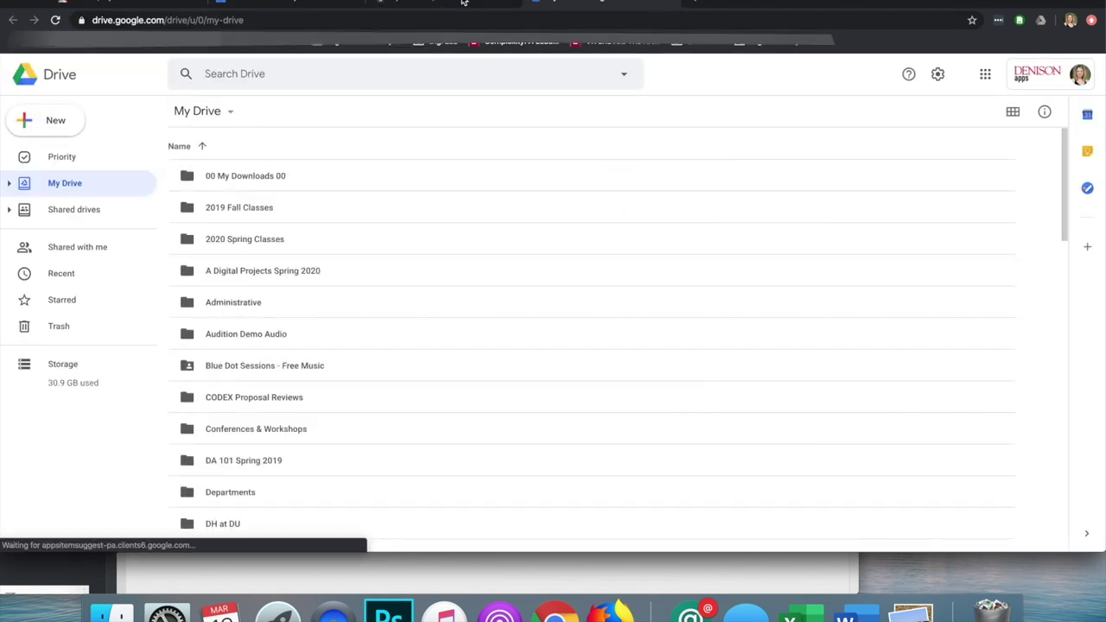
scroll(390, 421, down, 10)
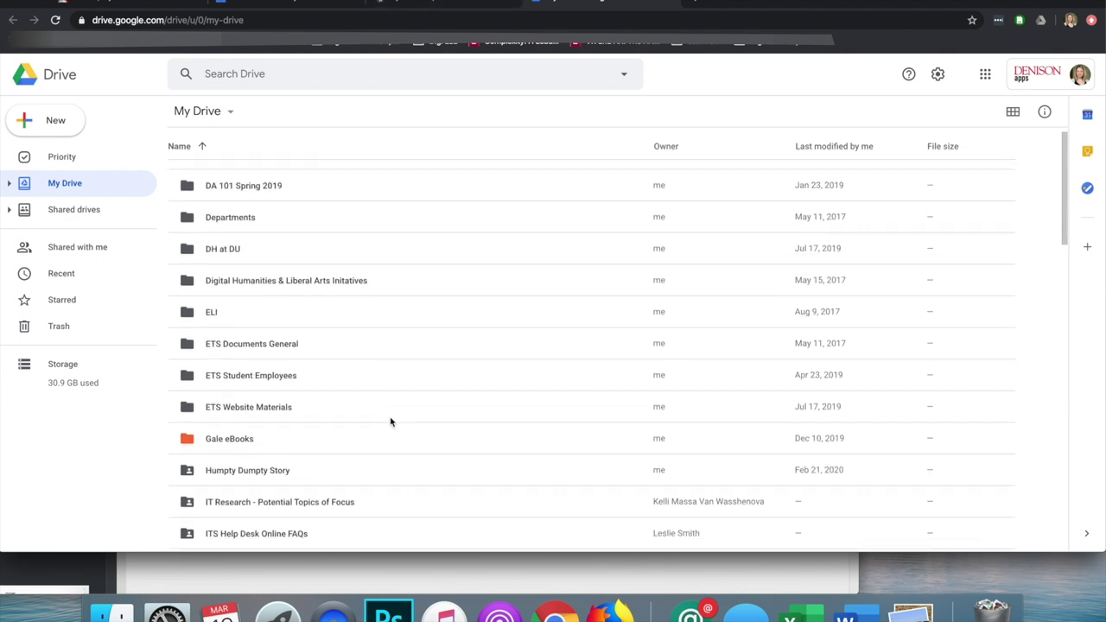
scroll(390, 421, down, 2)
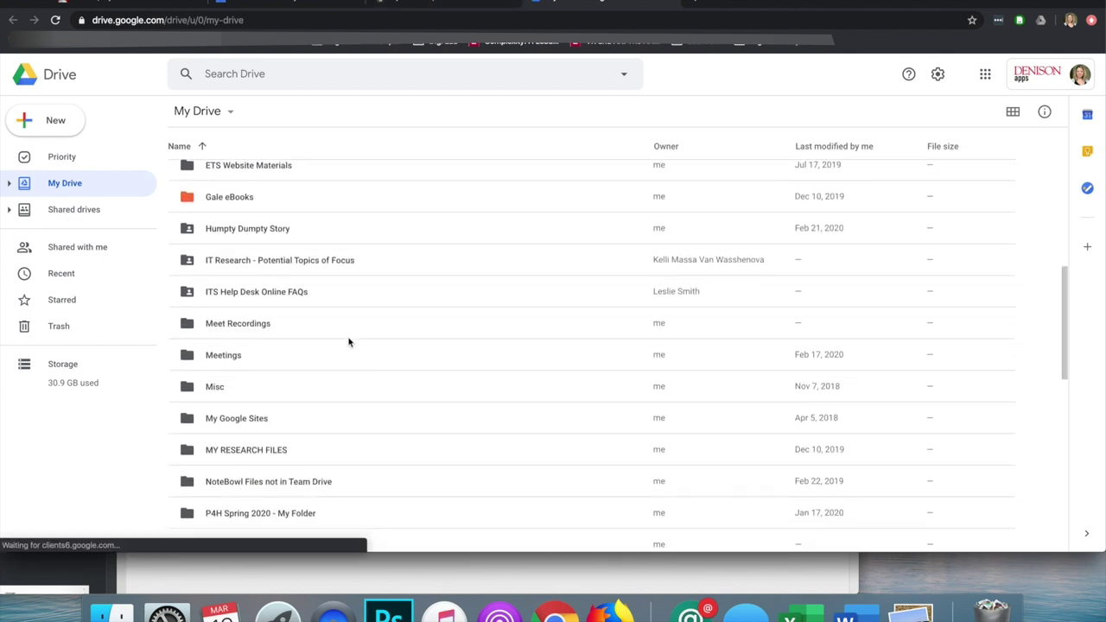
click(340, 327)
double_click(301, 330)
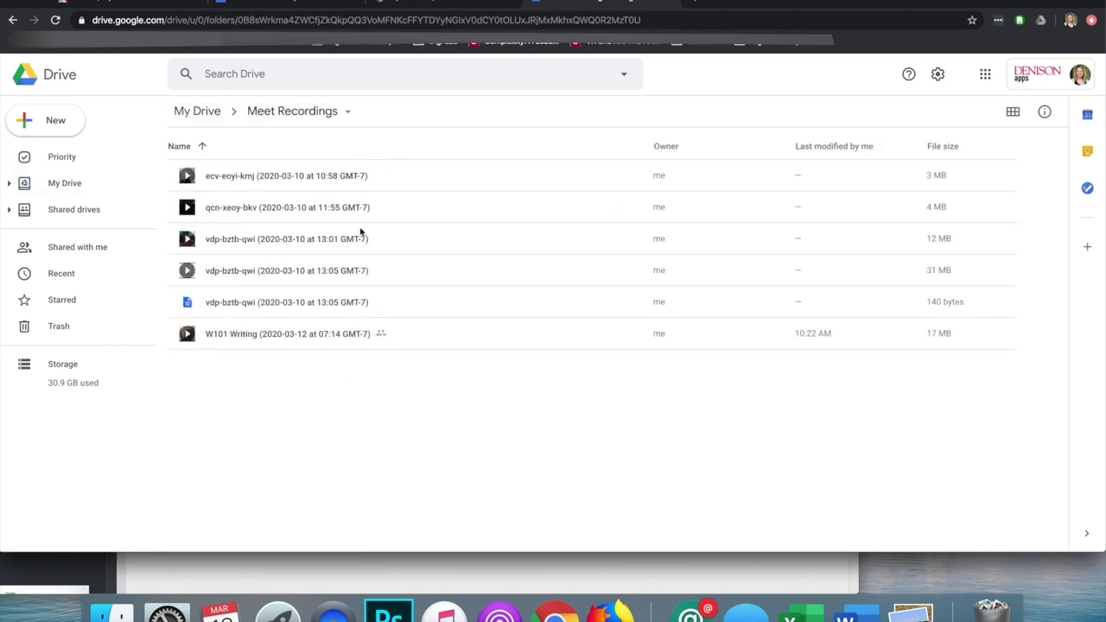
Step: Preview the vdp-bztb-qwi chat transcript, close it, check the recording email in Gmail, and return to the Meet Recordings folder
click(479, 300)
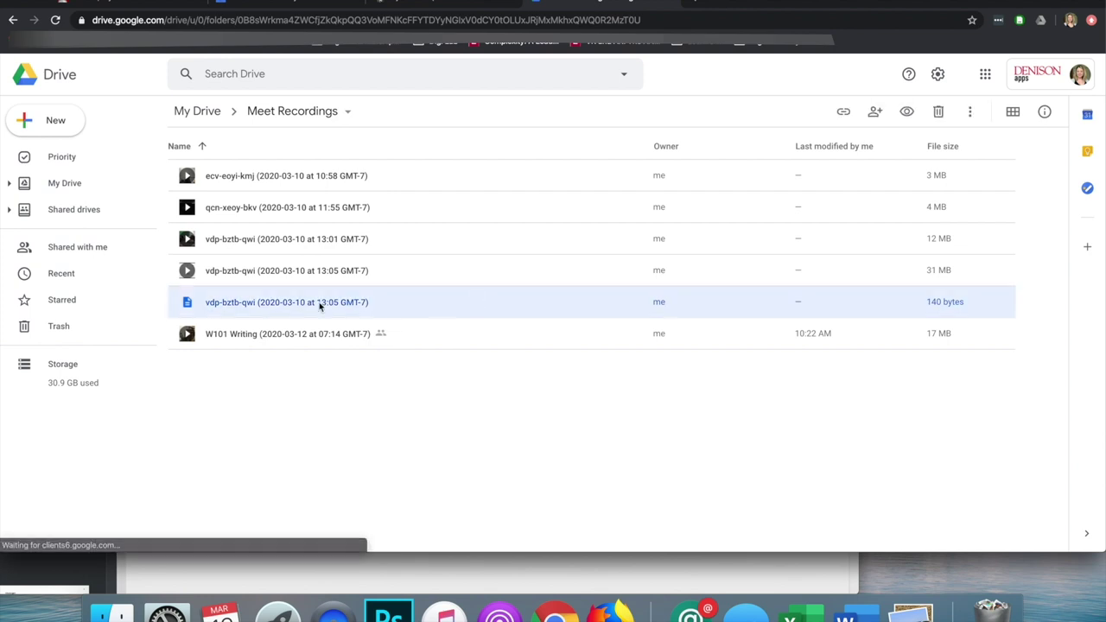
double_click(477, 308)
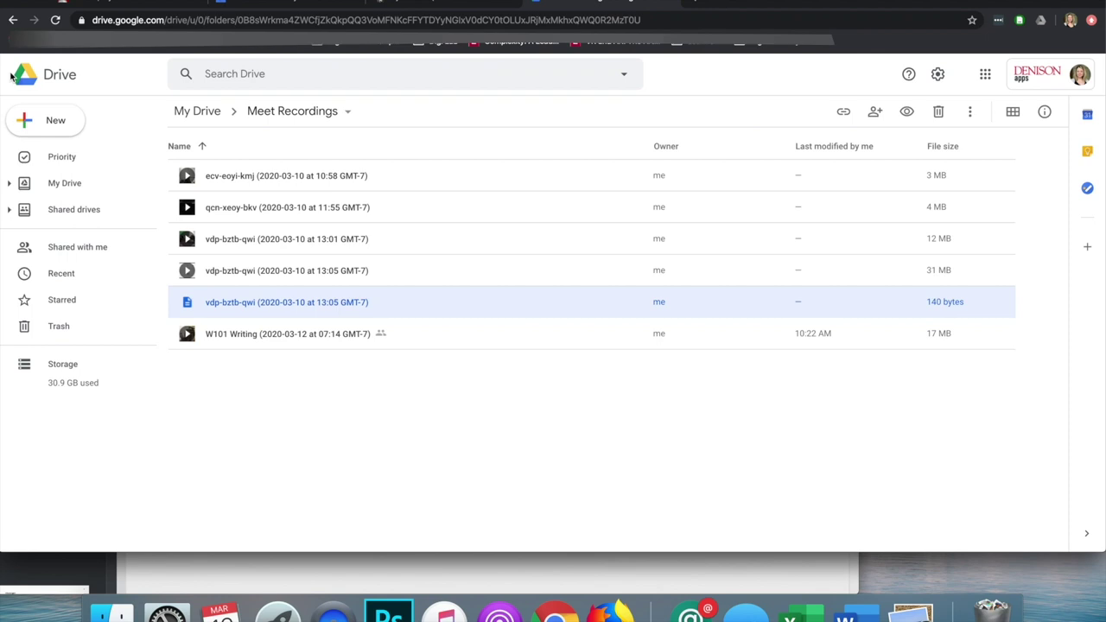
click(20, 72)
click(480, 9)
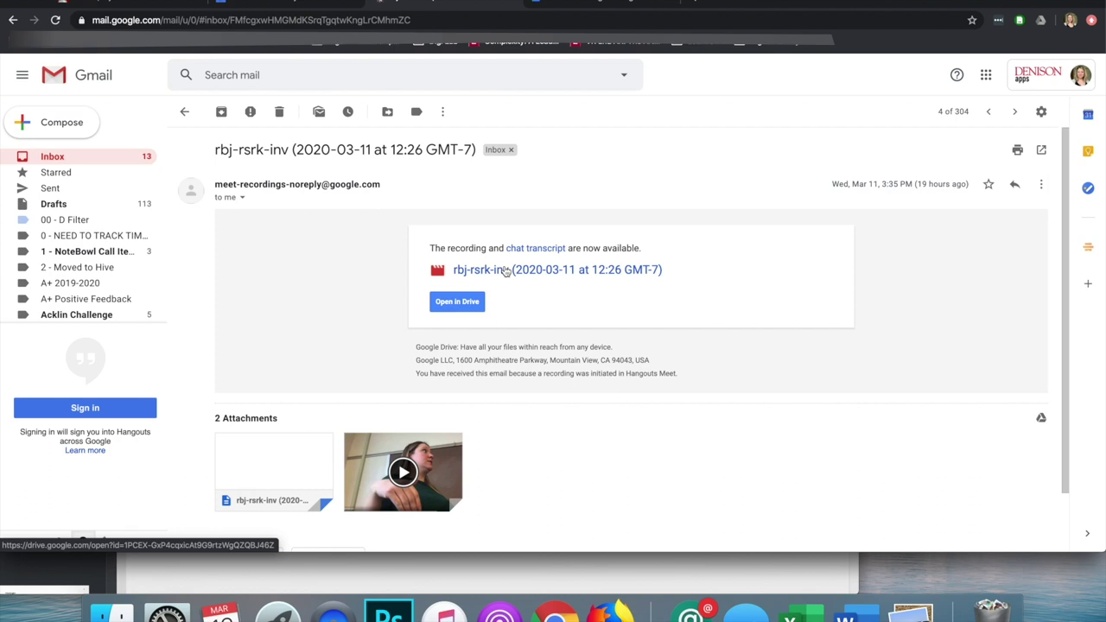
click(617, 5)
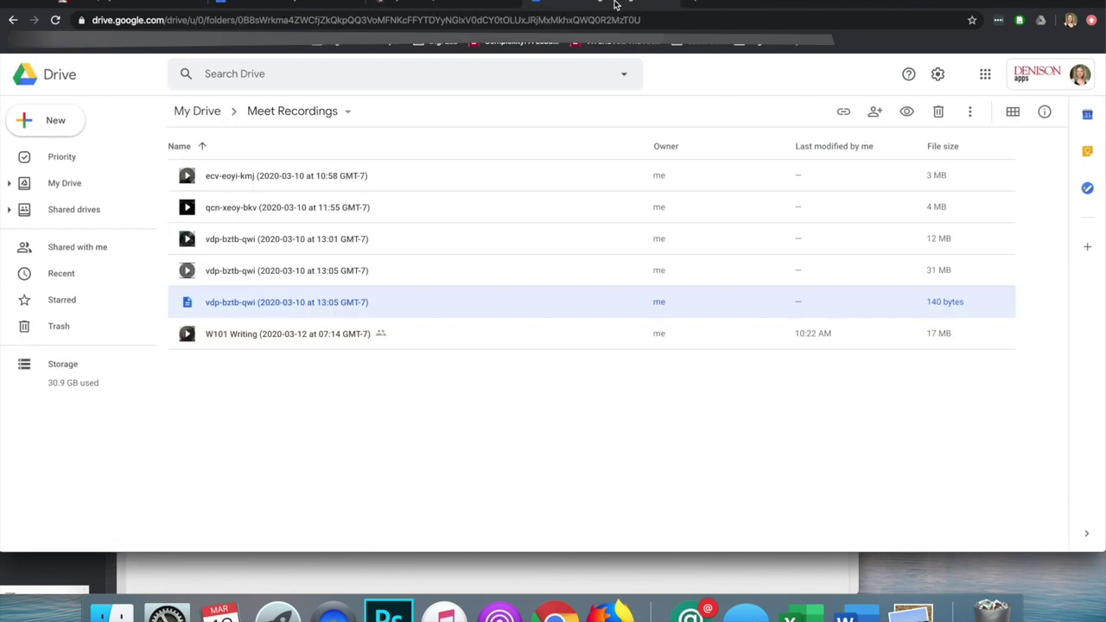
Step: Rename the recording "vdp-bztb-qwi (2020-03-10 at 13:01 GMT-7)" to "Class from March 12"
click(429, 242)
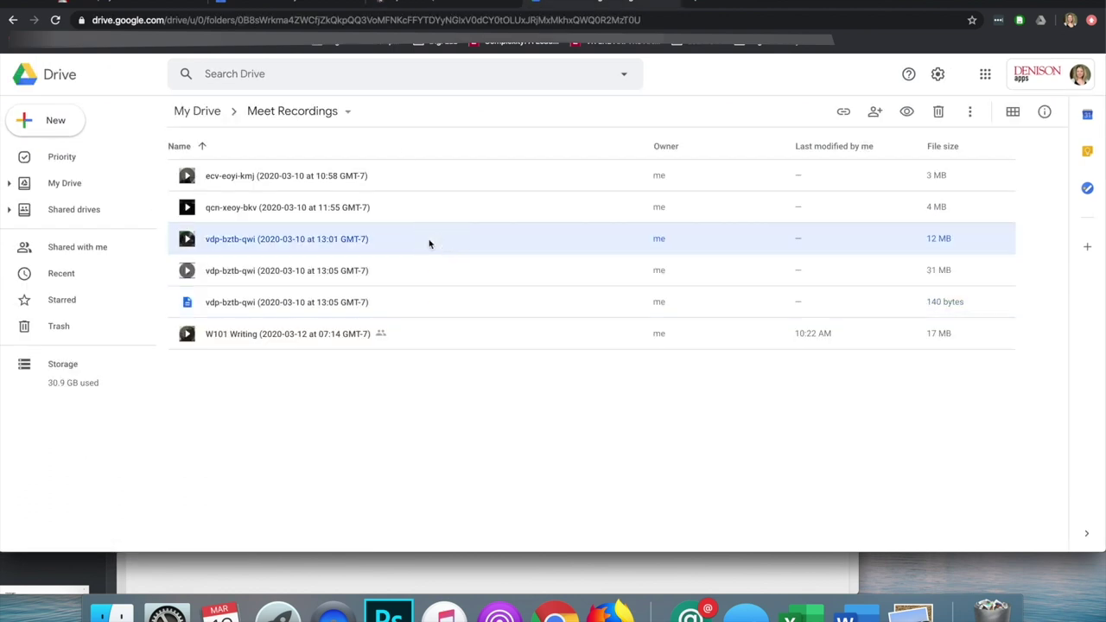
right_click(429, 244)
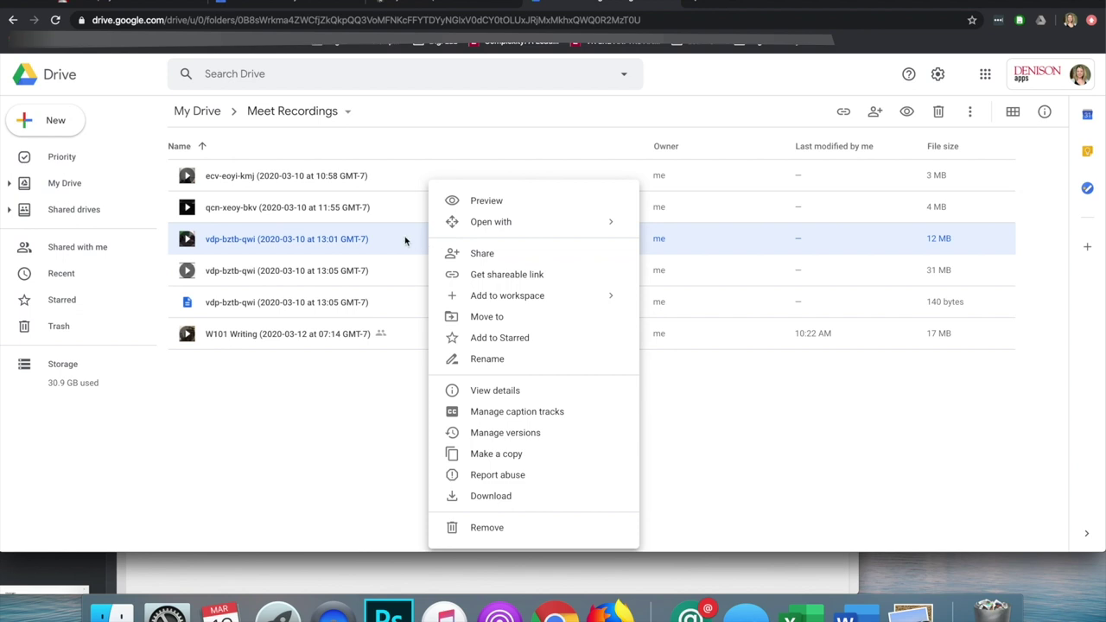
click(406, 240)
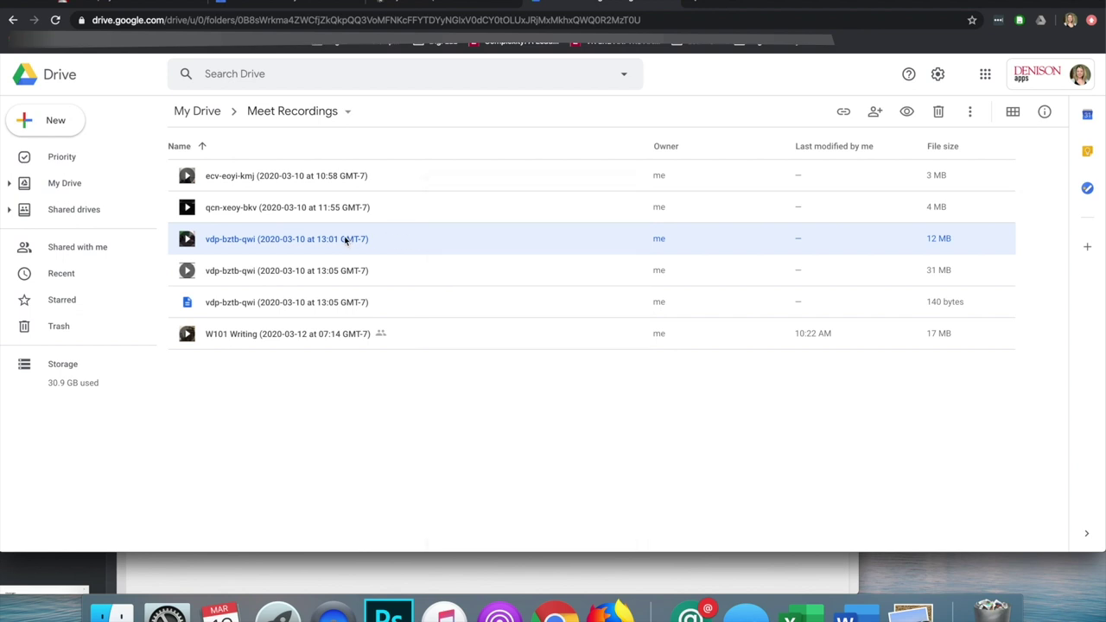
right_click(399, 239)
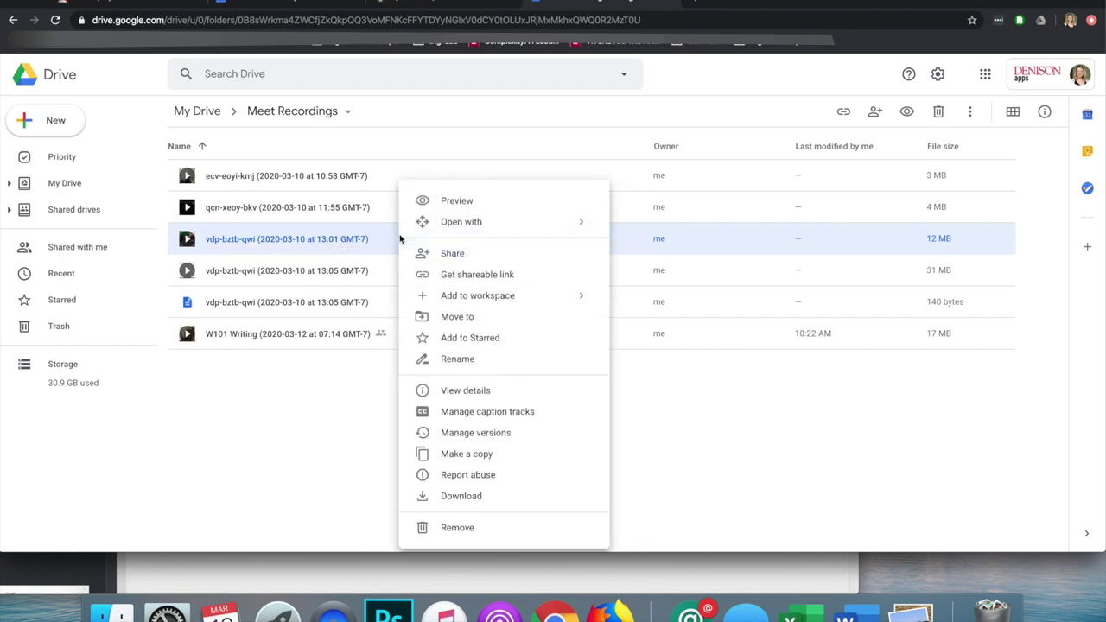
click(454, 358)
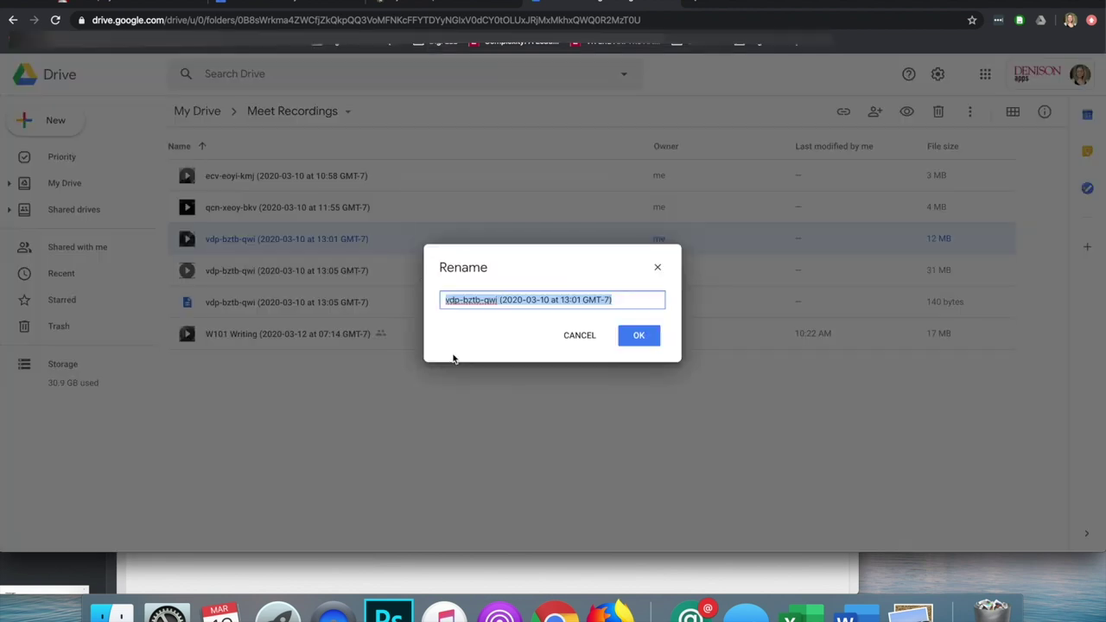
text(Class from March 12)
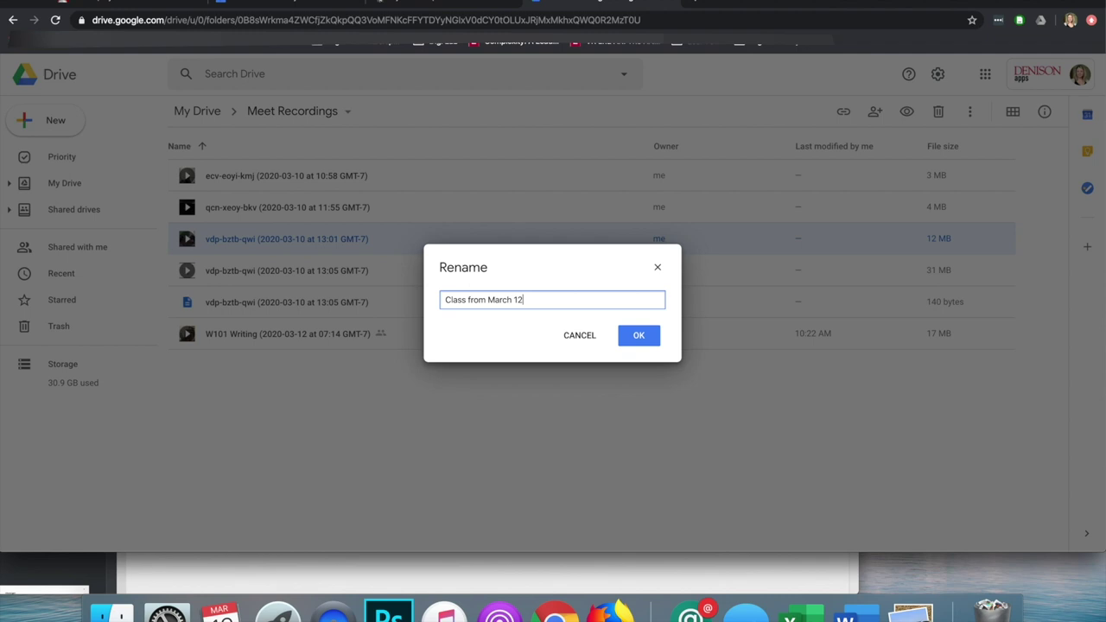
click(639, 335)
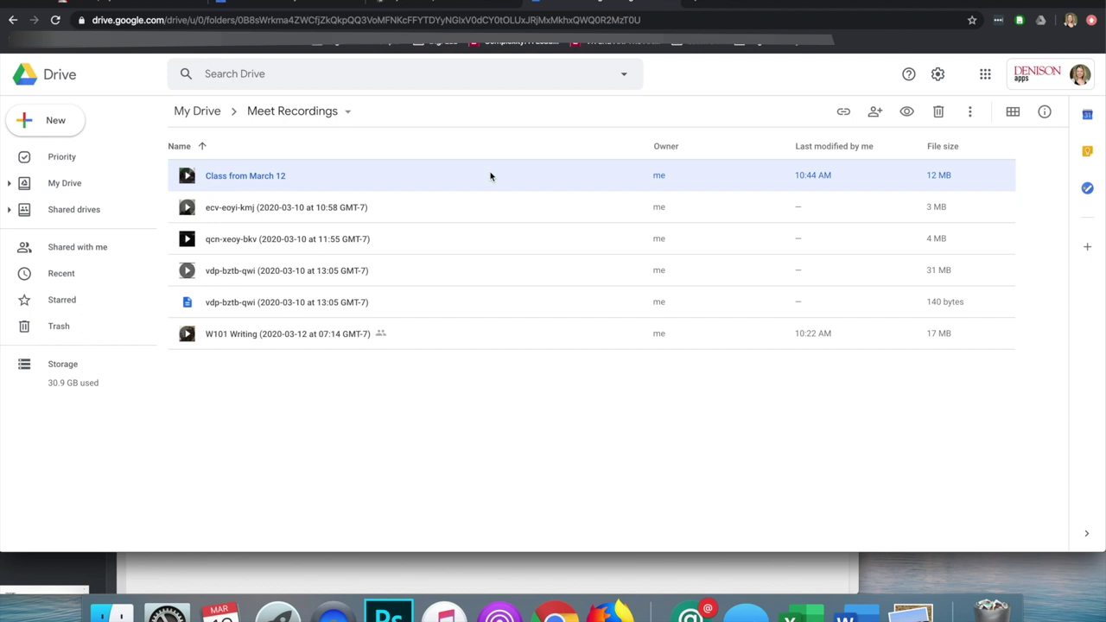
Step: Open notebowl.denison.edu in a new tab and show the documents of the NB 867: Notebowl Sandbox Sp2020 course
click(700, 3)
text(note)
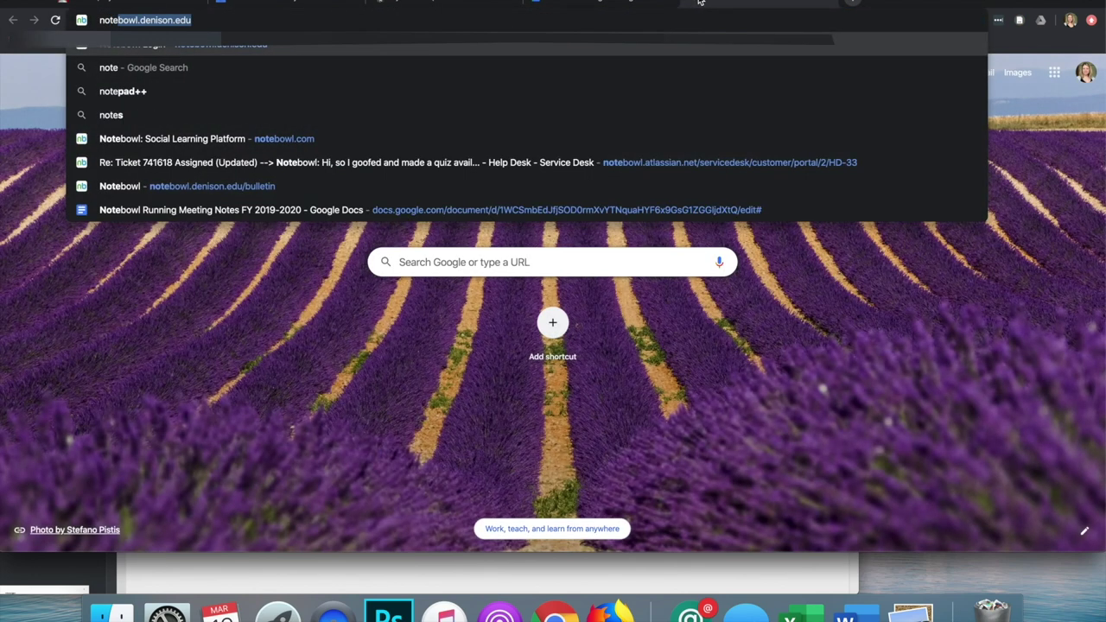
key(Return)
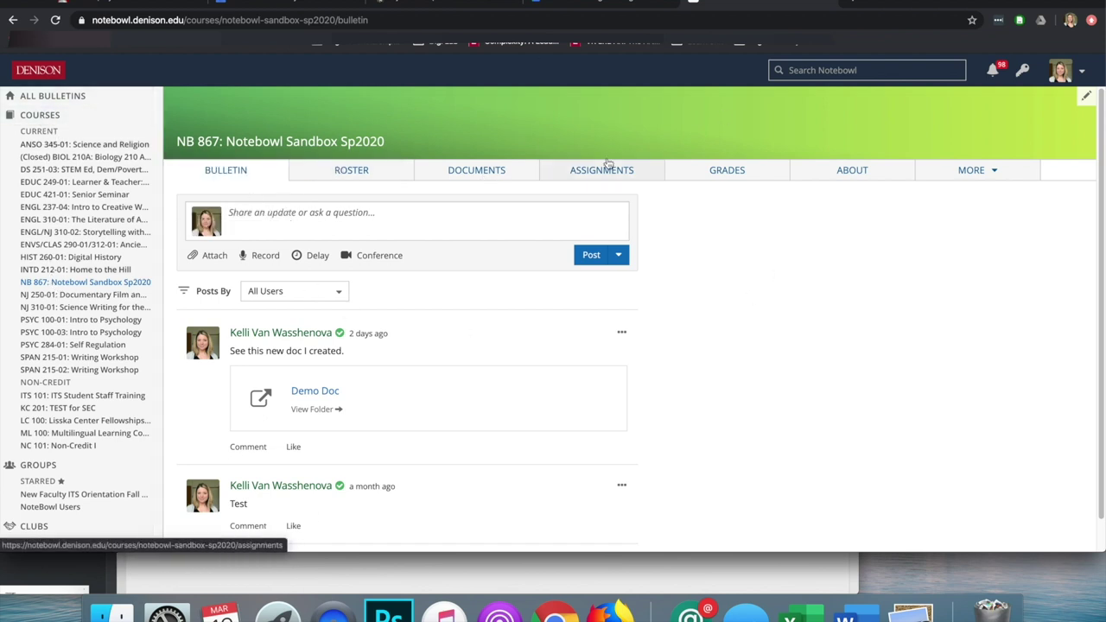
click(503, 170)
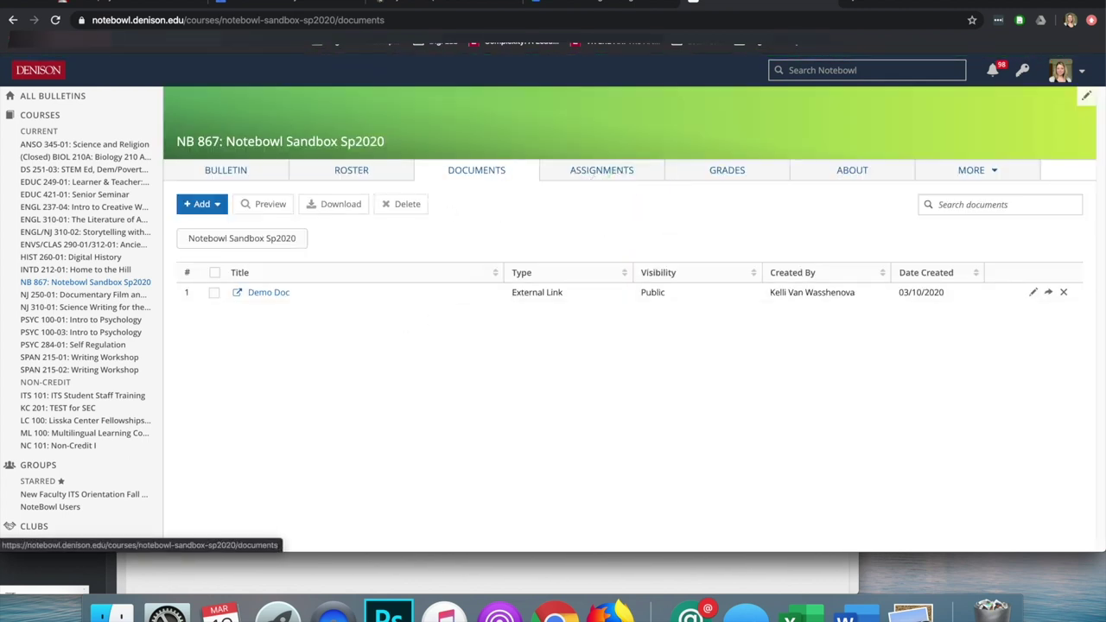
click(591, 4)
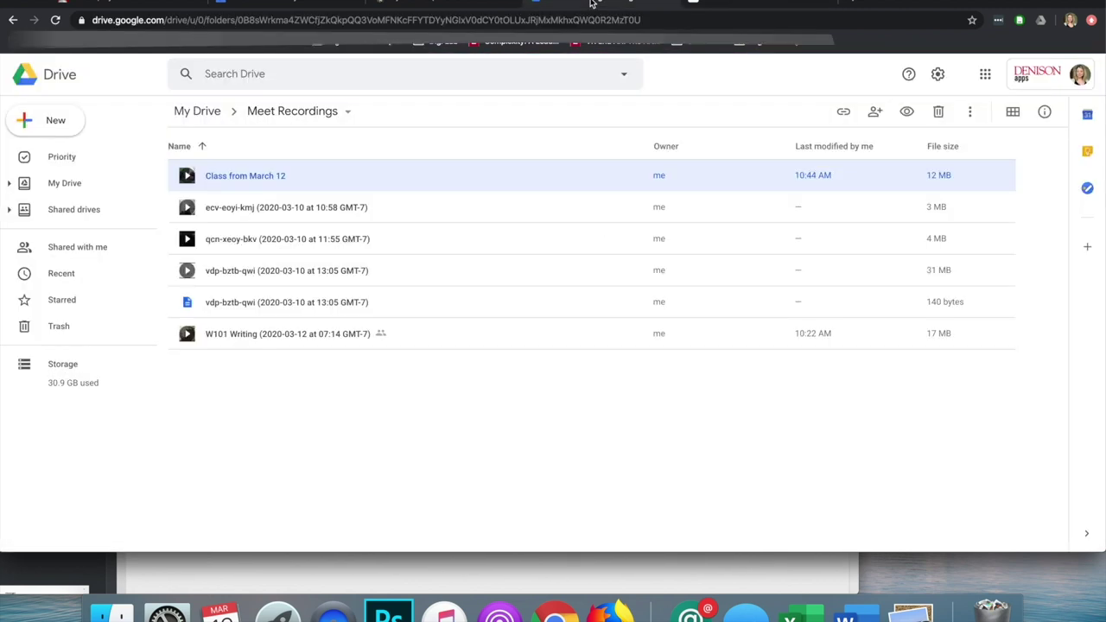
click(776, 3)
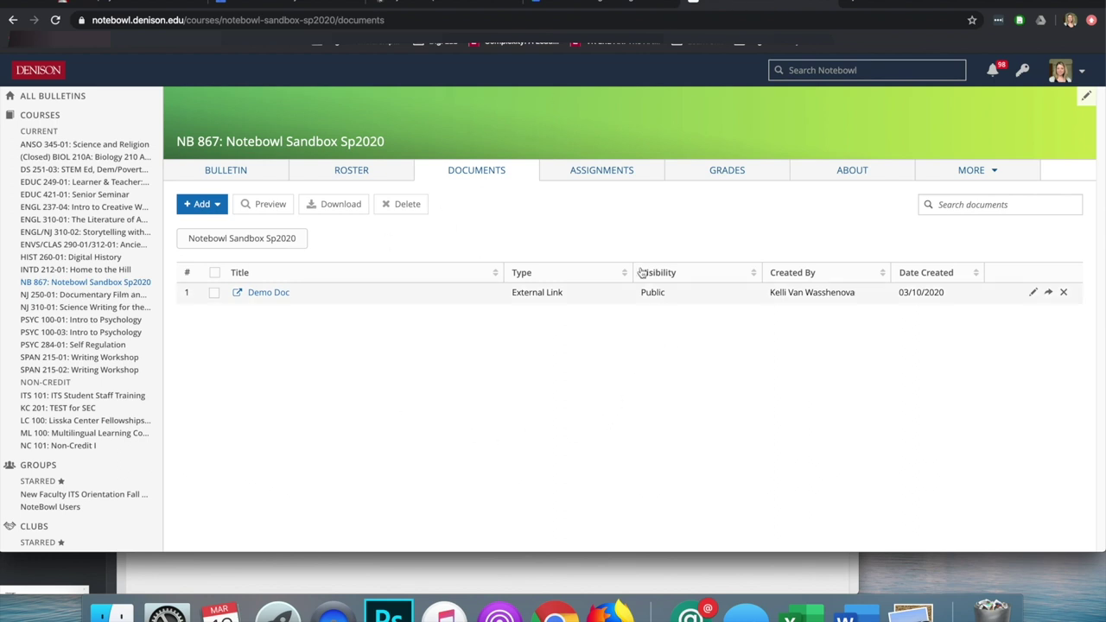
Step: Return to Google Drive, view the sharing options for the "Class from March 12" recording, and close them without adding anyone
click(599, 1)
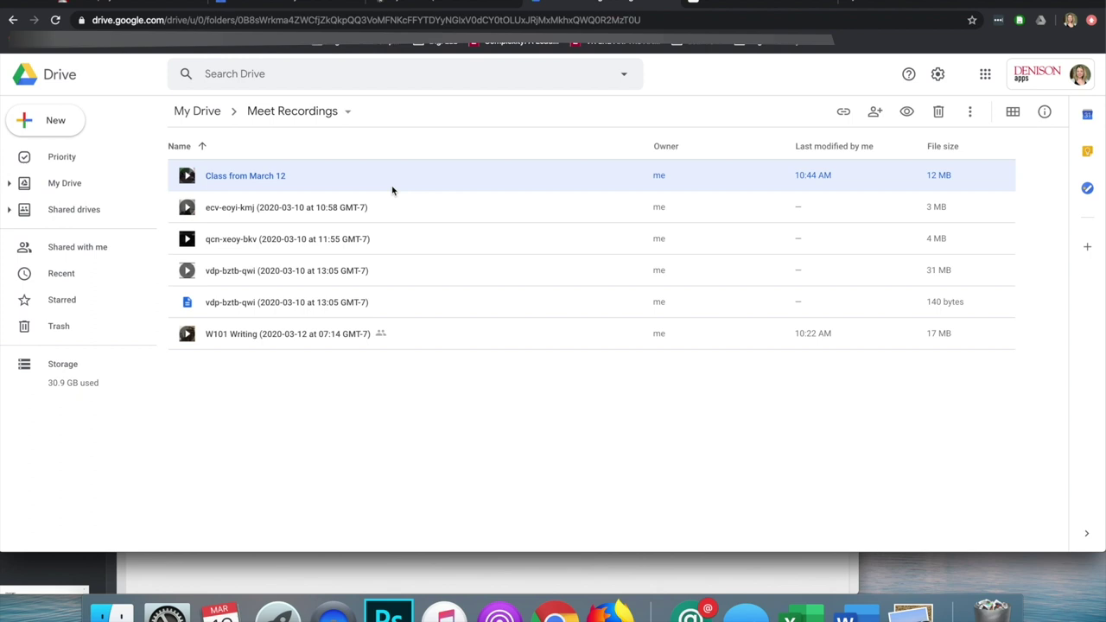
right_click(342, 176)
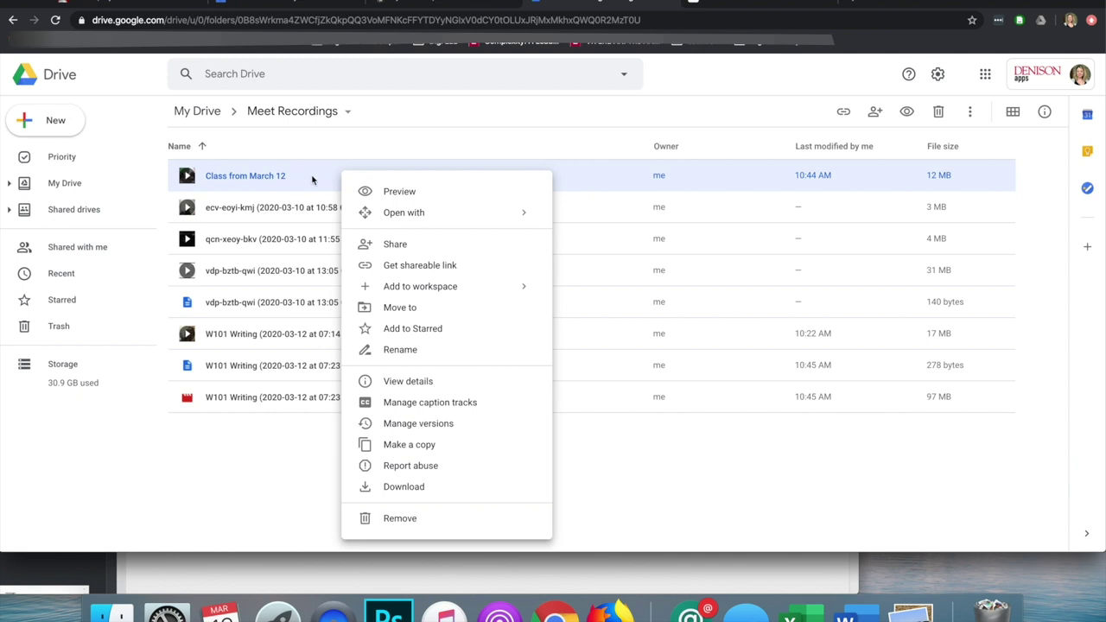
click(875, 113)
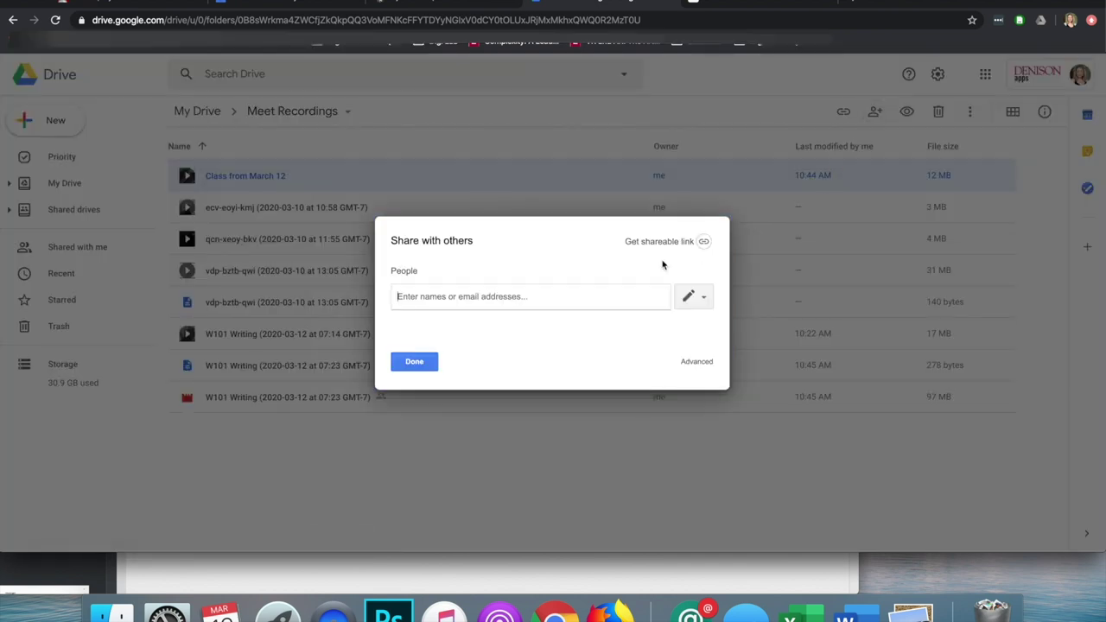
click(424, 361)
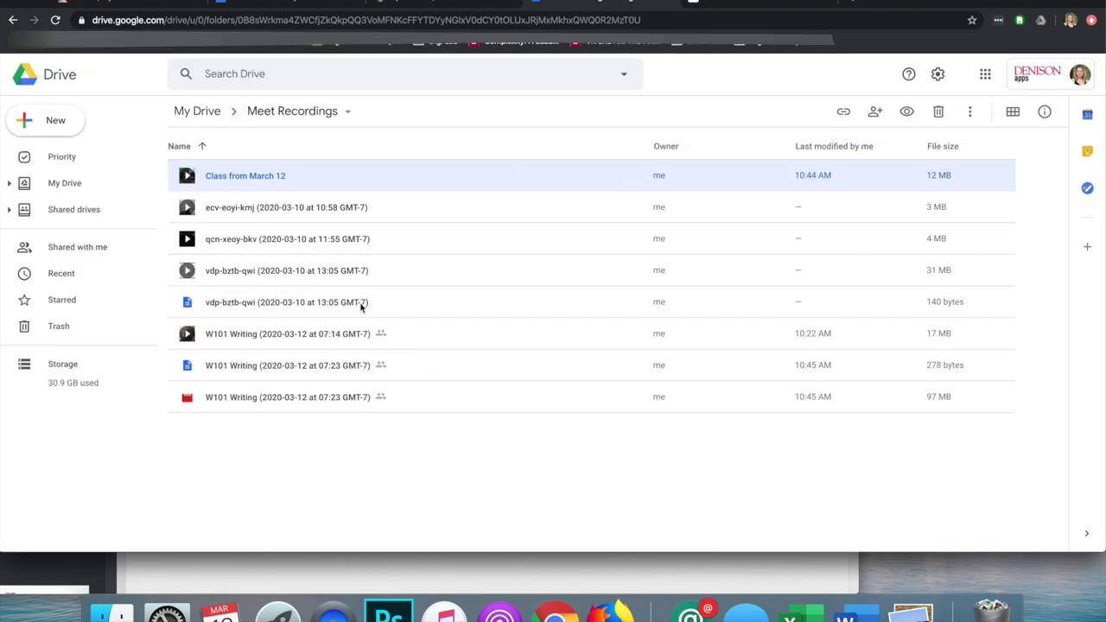
Step: View the Meet Recordings files as thumbnails in a grid and switch back to the list layout
click(1014, 122)
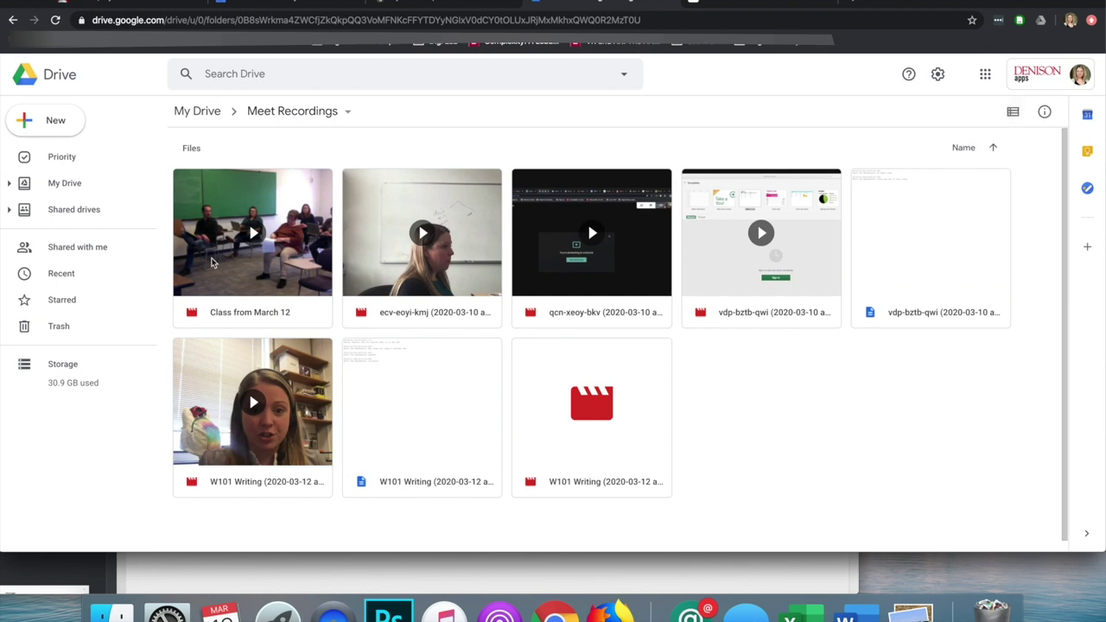
click(1015, 112)
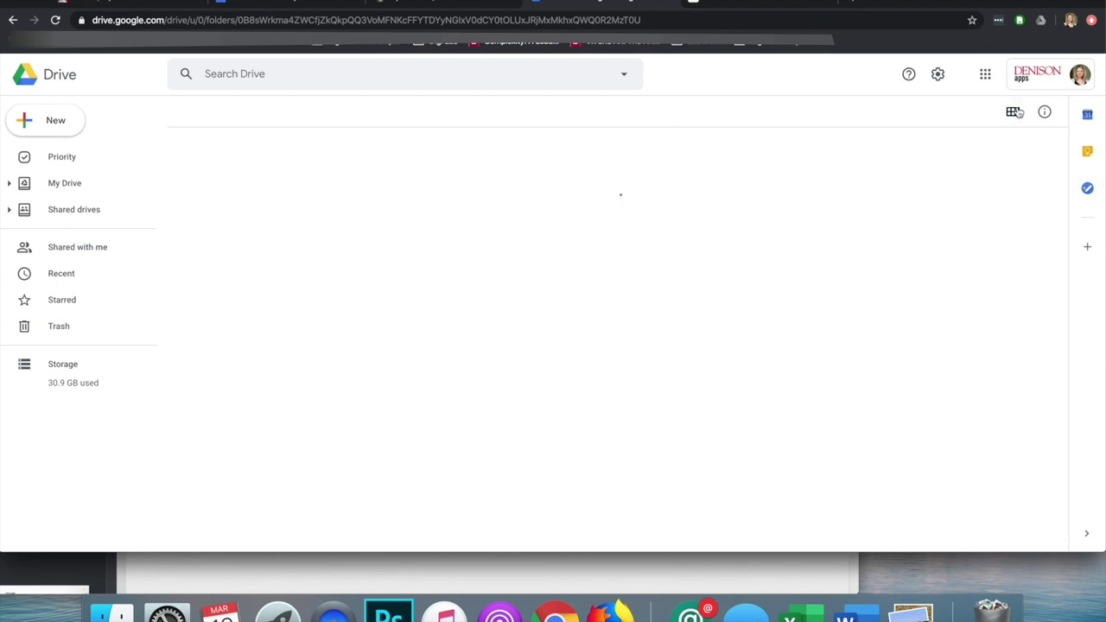
Step: Sort the Meet Recordings files by name in ascending order and select the "Class from March 12" recording
click(410, 173)
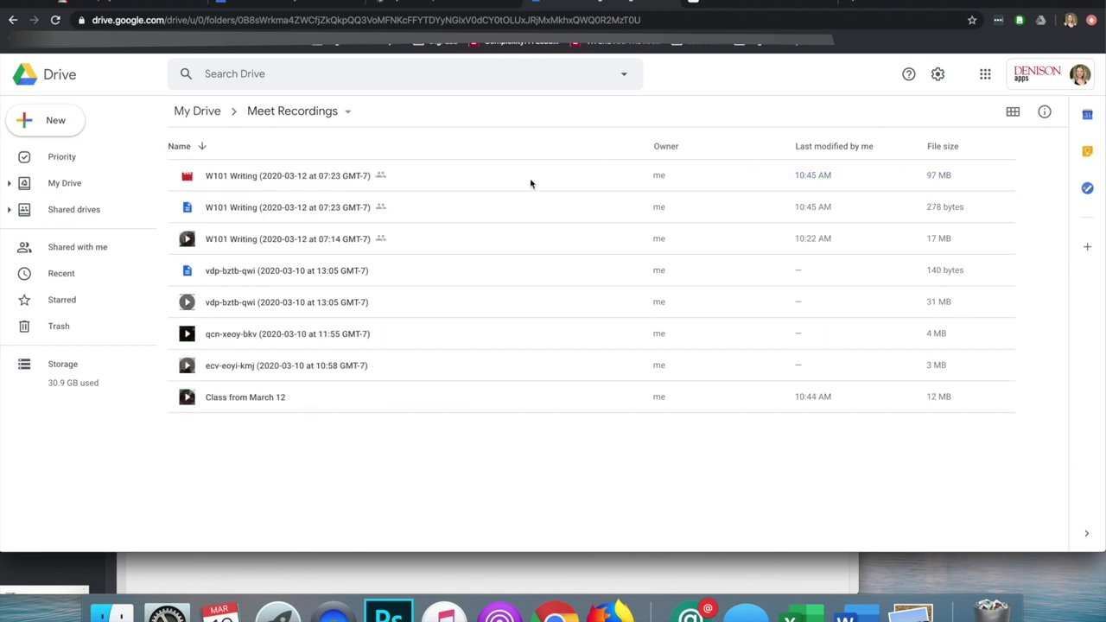
click(200, 146)
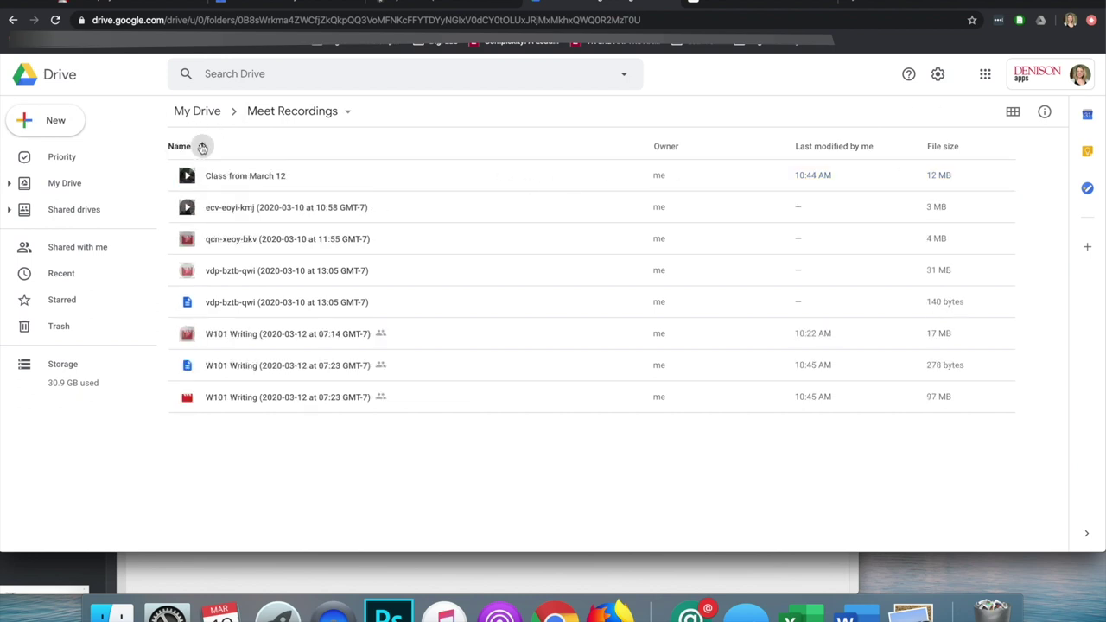
click(434, 175)
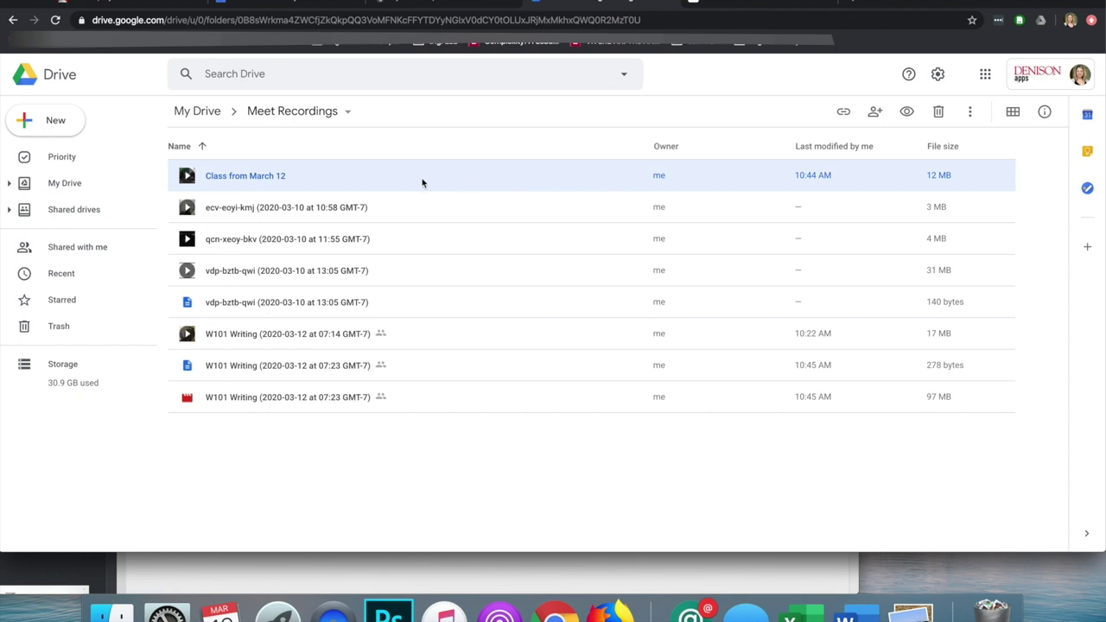
Step: Turn on link sharing for the "Class from March 12" recording, copy its shareable link, and finish sharing
click(875, 112)
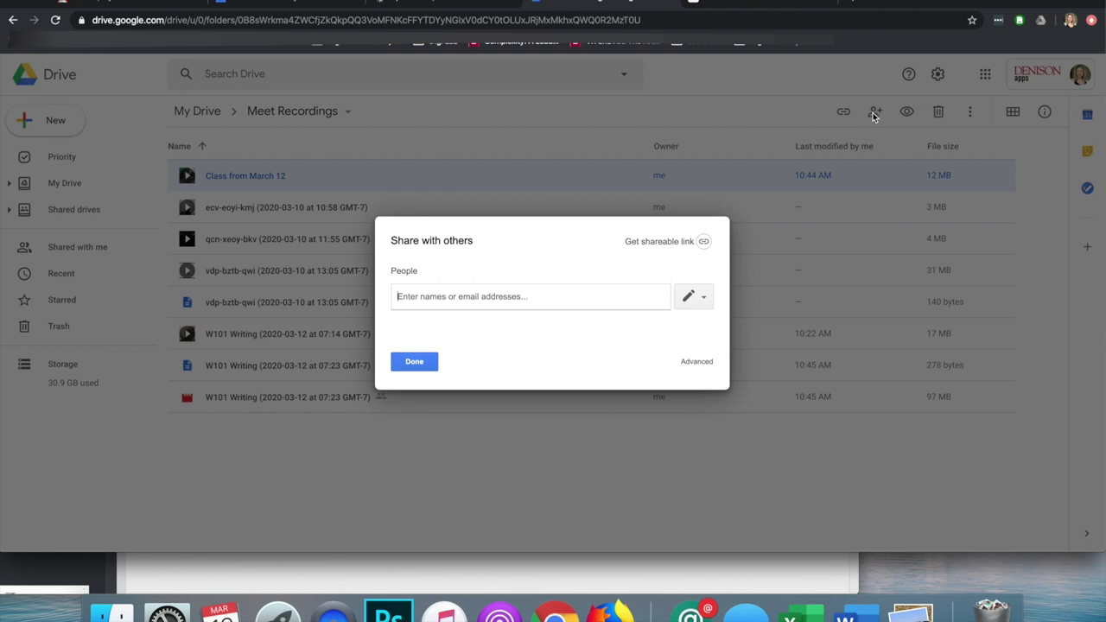
click(665, 242)
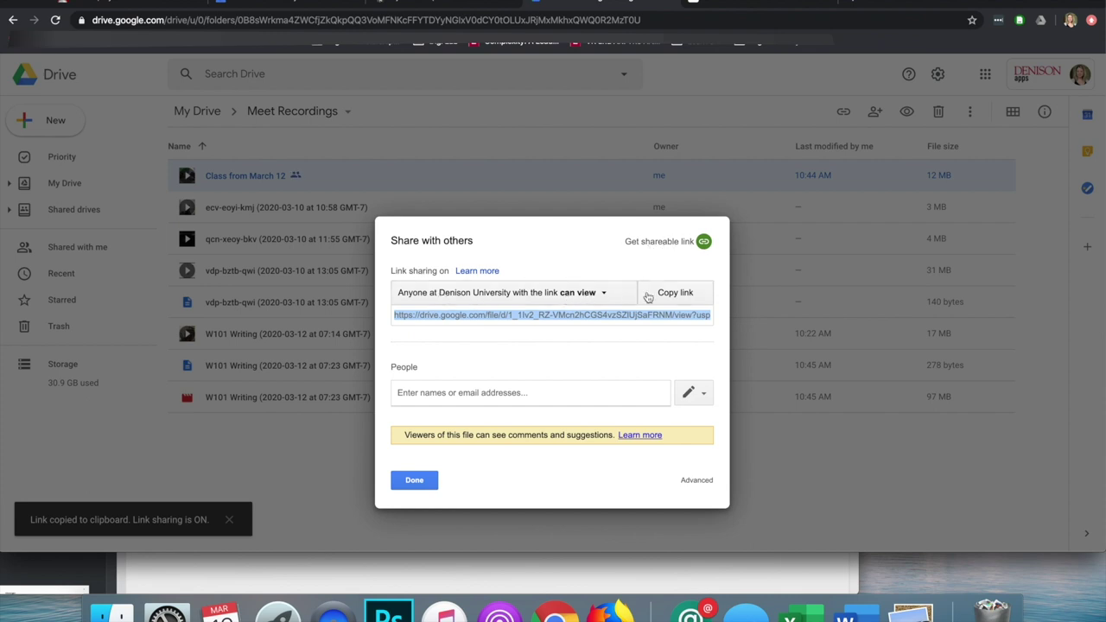
click(682, 301)
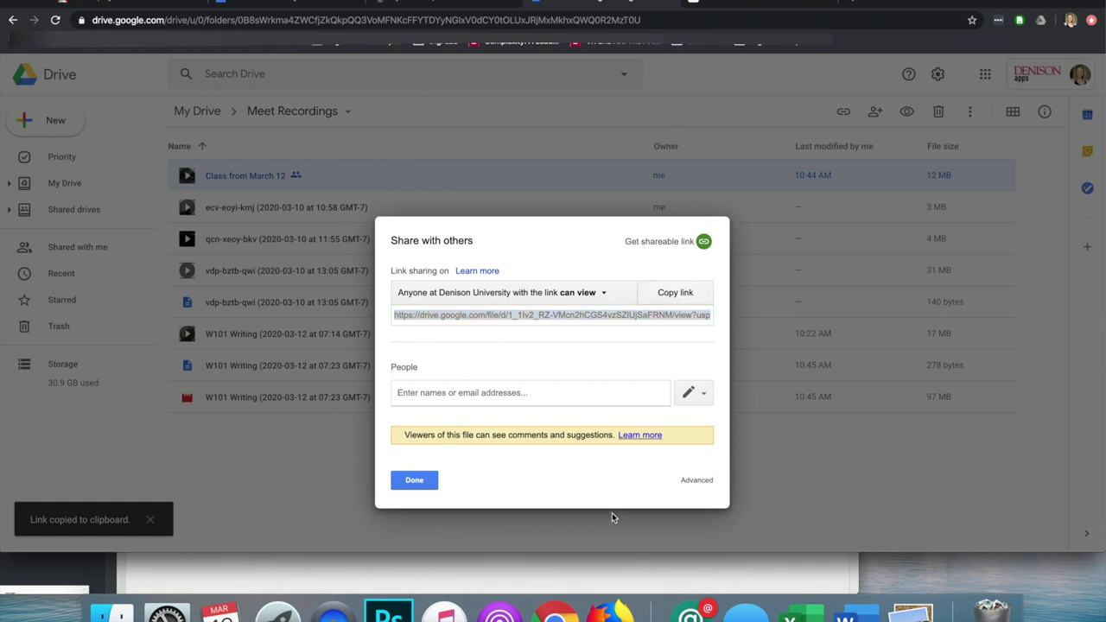
click(413, 482)
Step: Set the recording's link sharing to "OFF - only specific people can access" and add a colleague by name as a recipient
click(875, 110)
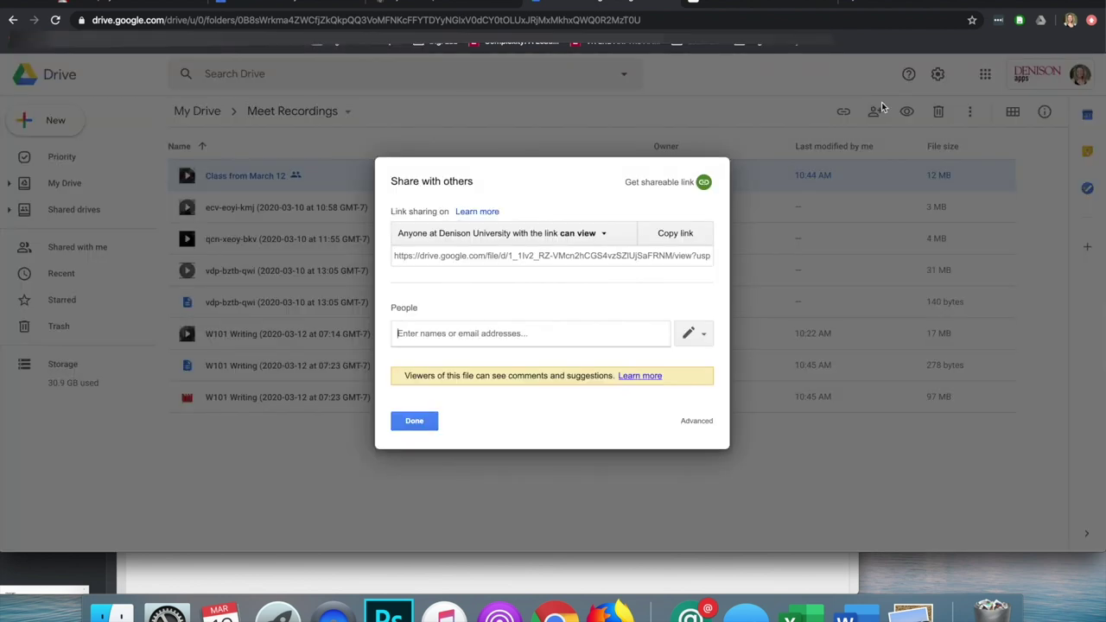
click(605, 238)
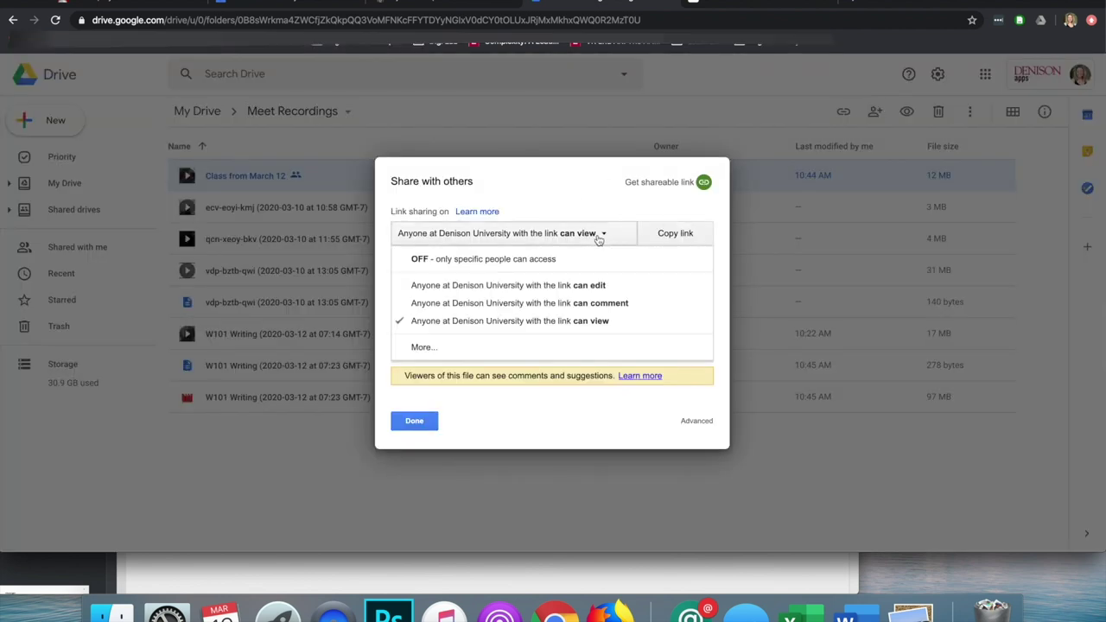
click(513, 258)
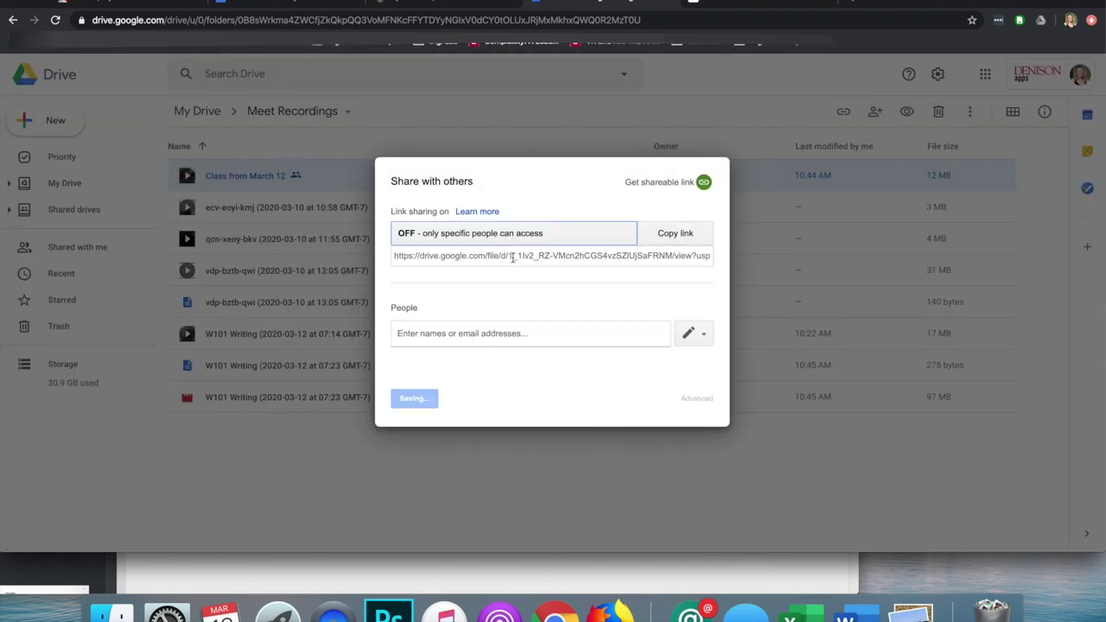
click(504, 338)
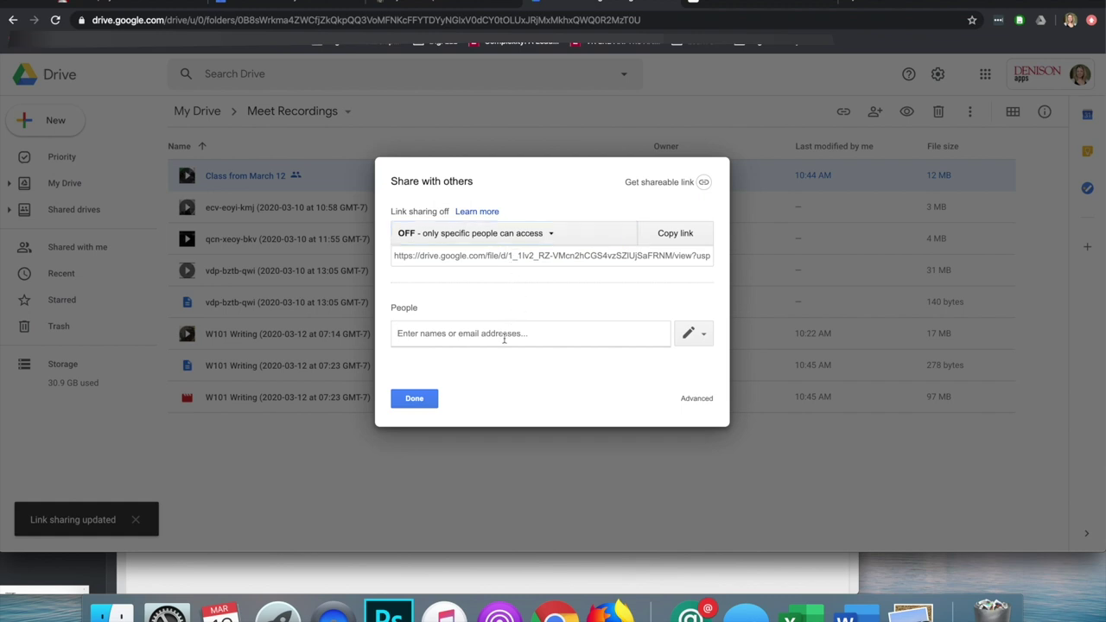
text(chery)
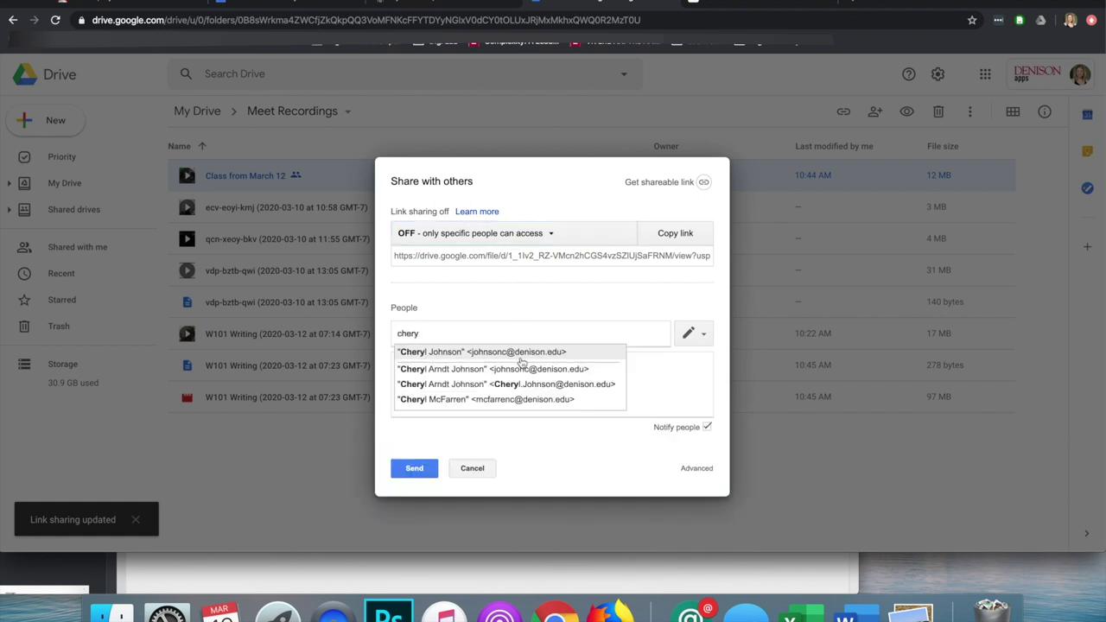
click(522, 351)
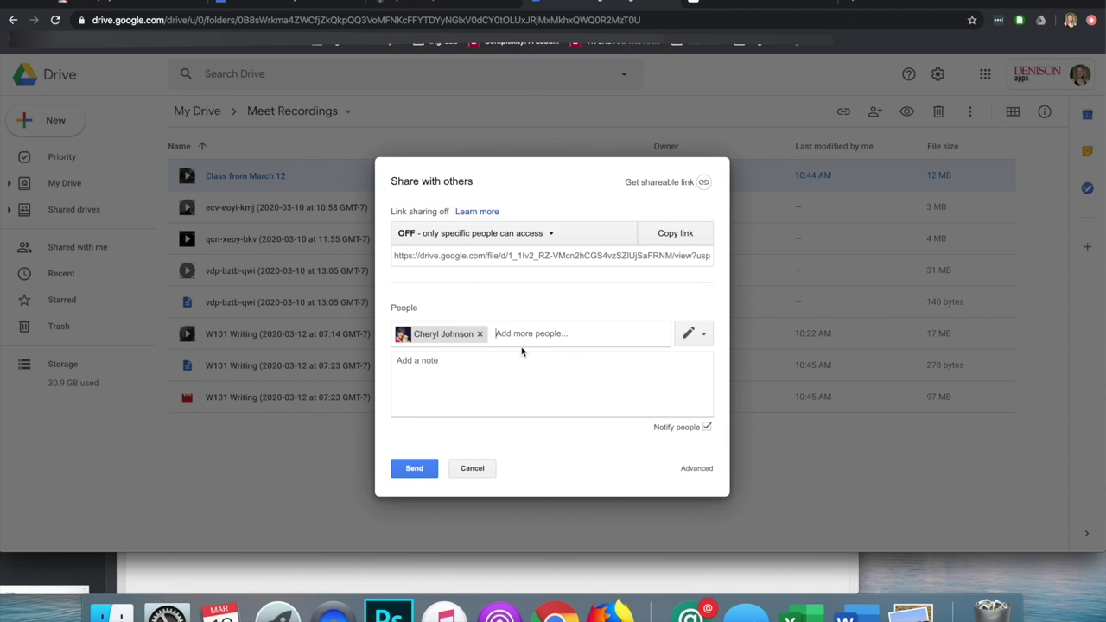
Step: Set link sharing to "Anyone at Denison University with the link can view", copy the link, and close sharing without inviting the colleague
click(529, 237)
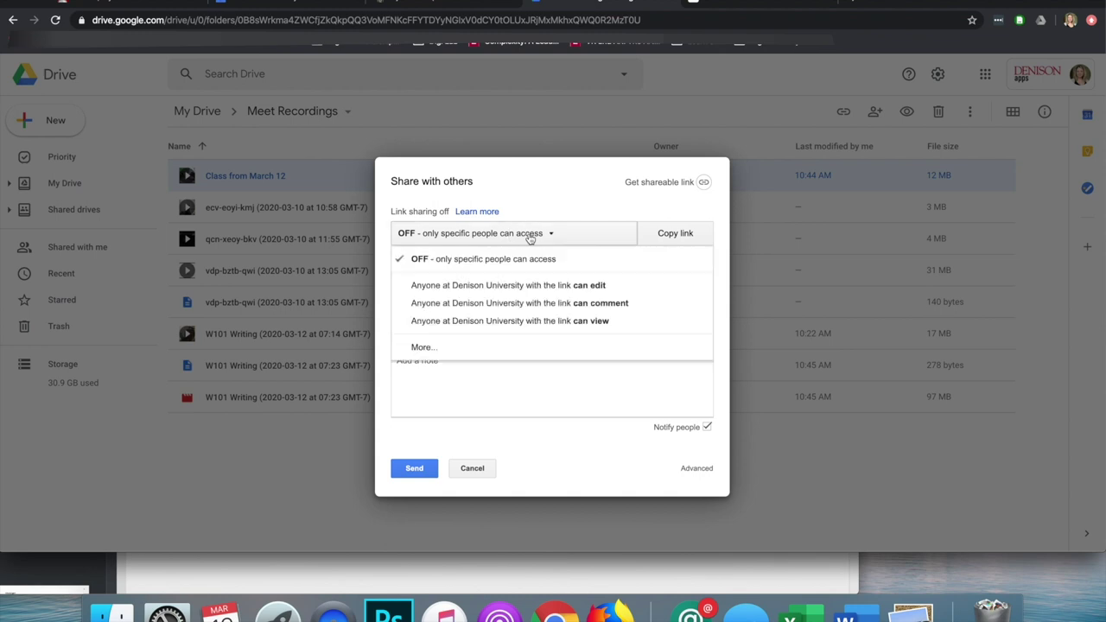
click(527, 319)
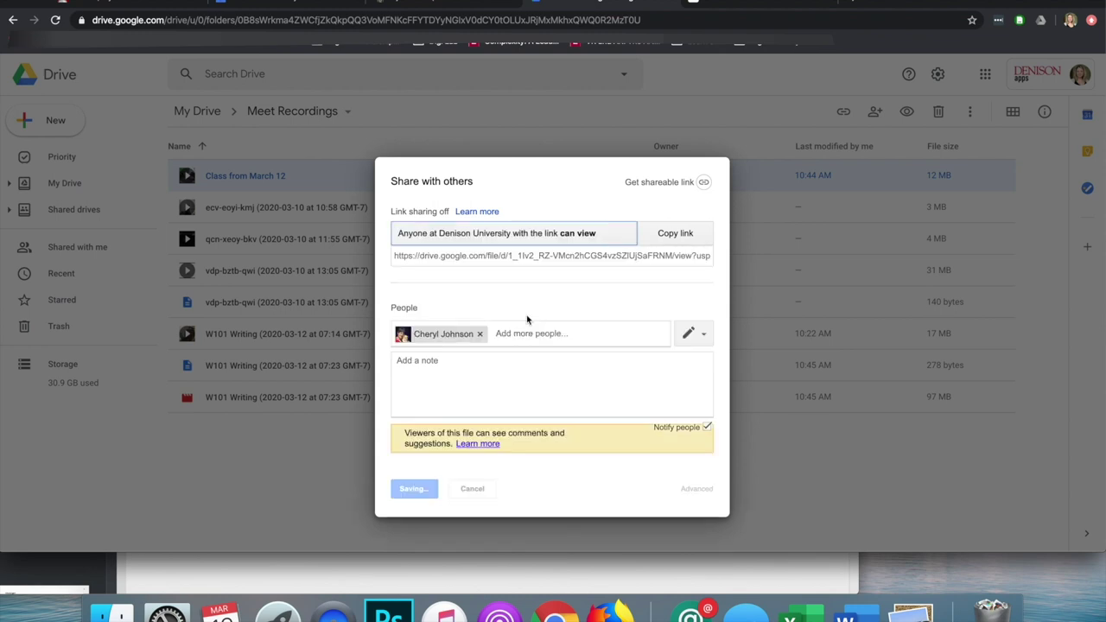
click(686, 236)
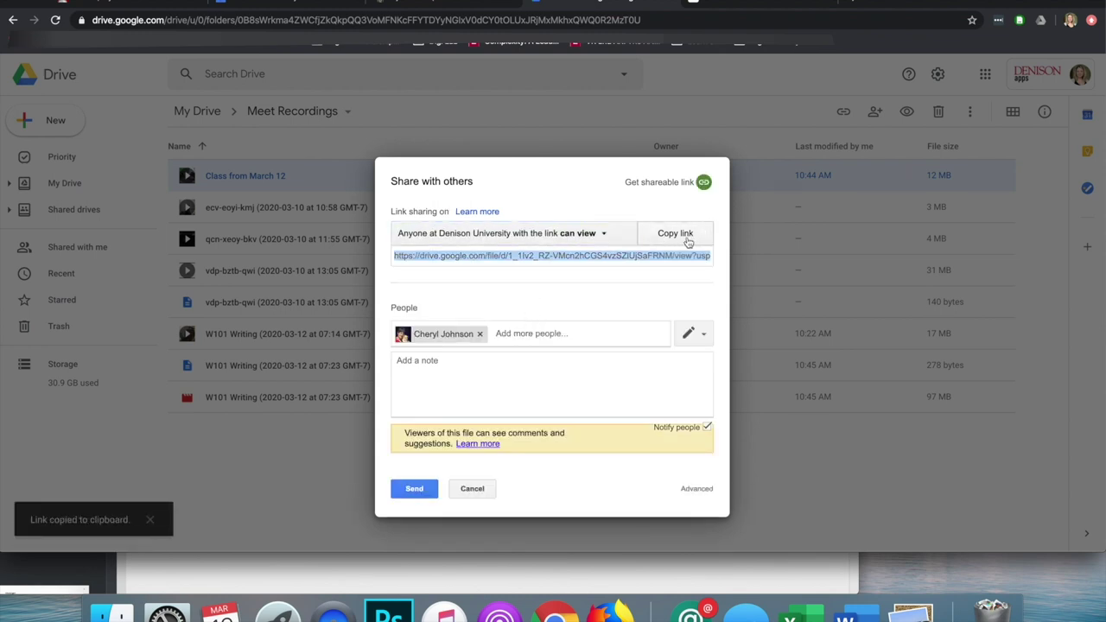
click(689, 242)
click(481, 336)
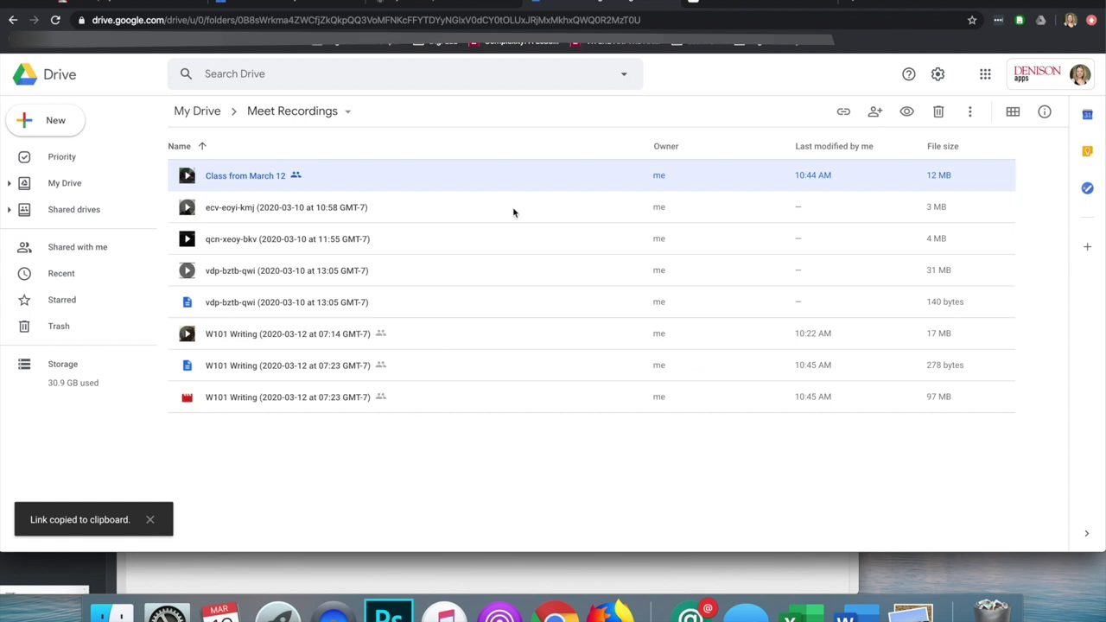
Step: Add the copied link to the Notebowl course documents as the public external link "Google Meet Class from March 12" and open it to check
click(743, 4)
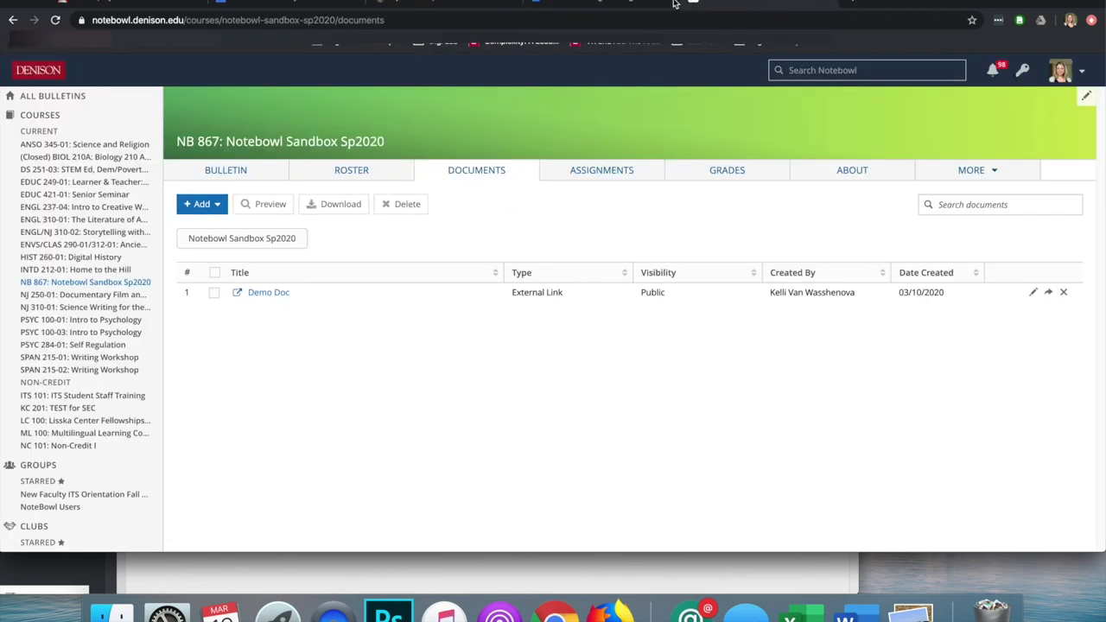
click(204, 212)
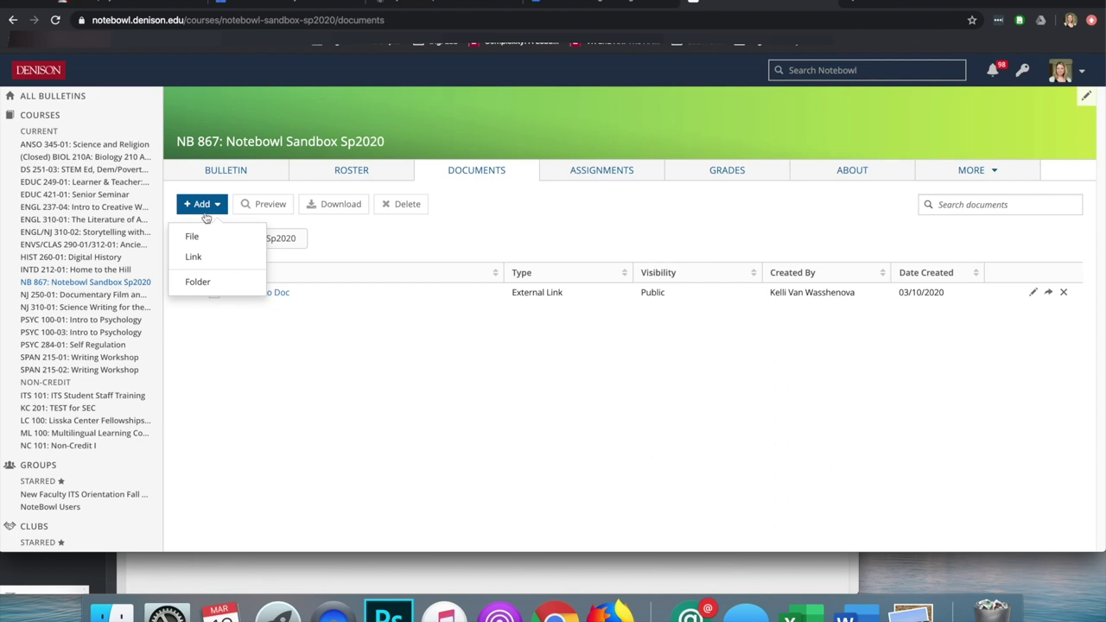
click(200, 257)
click(528, 123)
key(super+v)
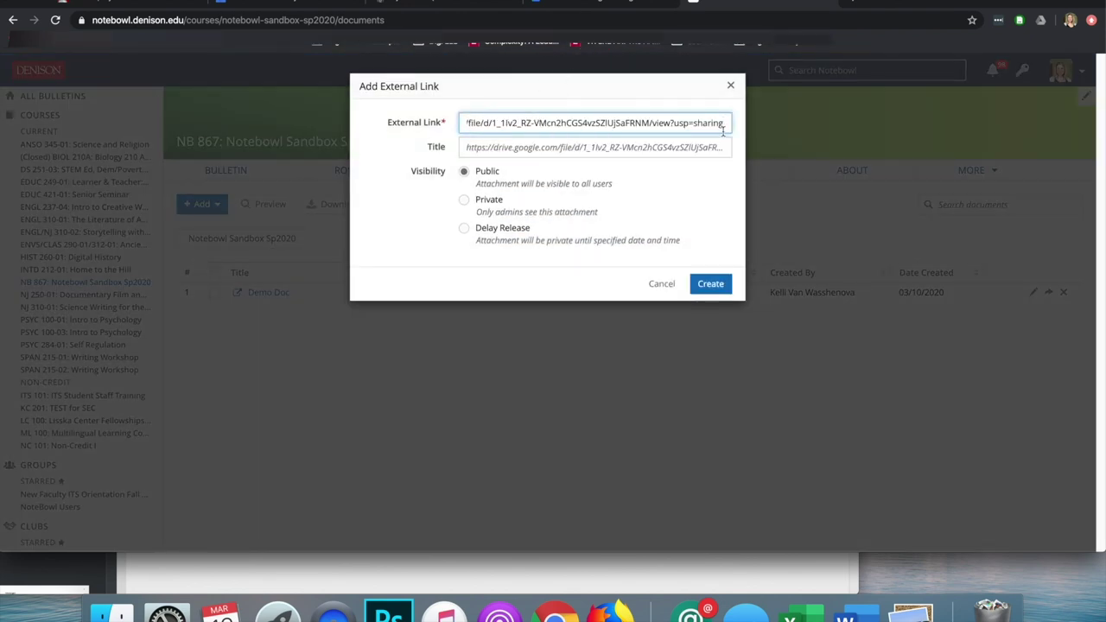
click(688, 151)
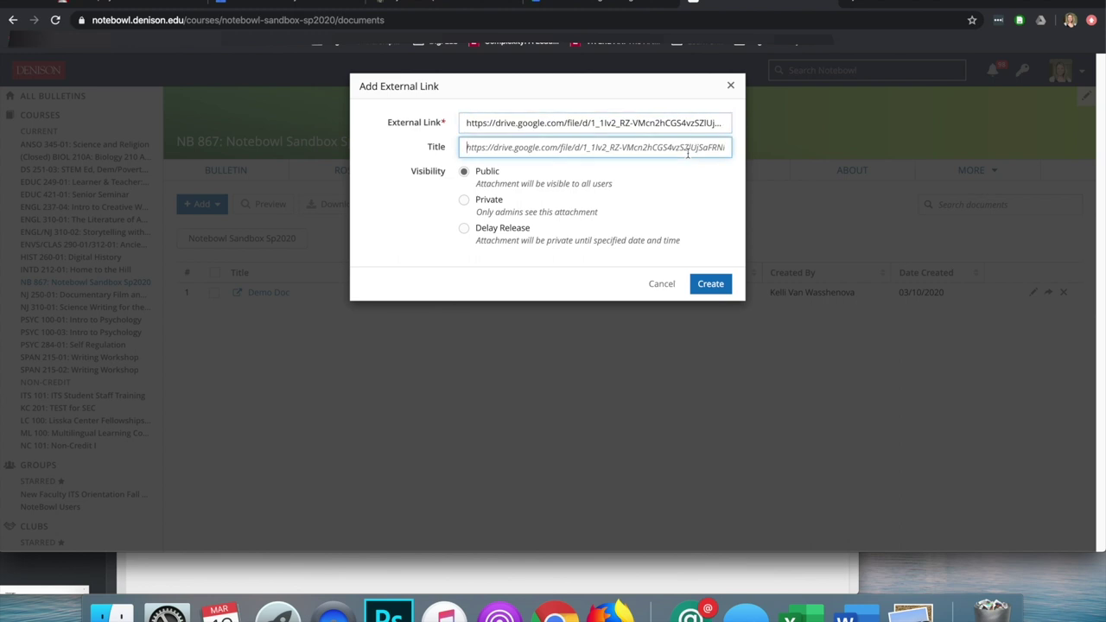
text(Google Meet Class from Matrch 12)
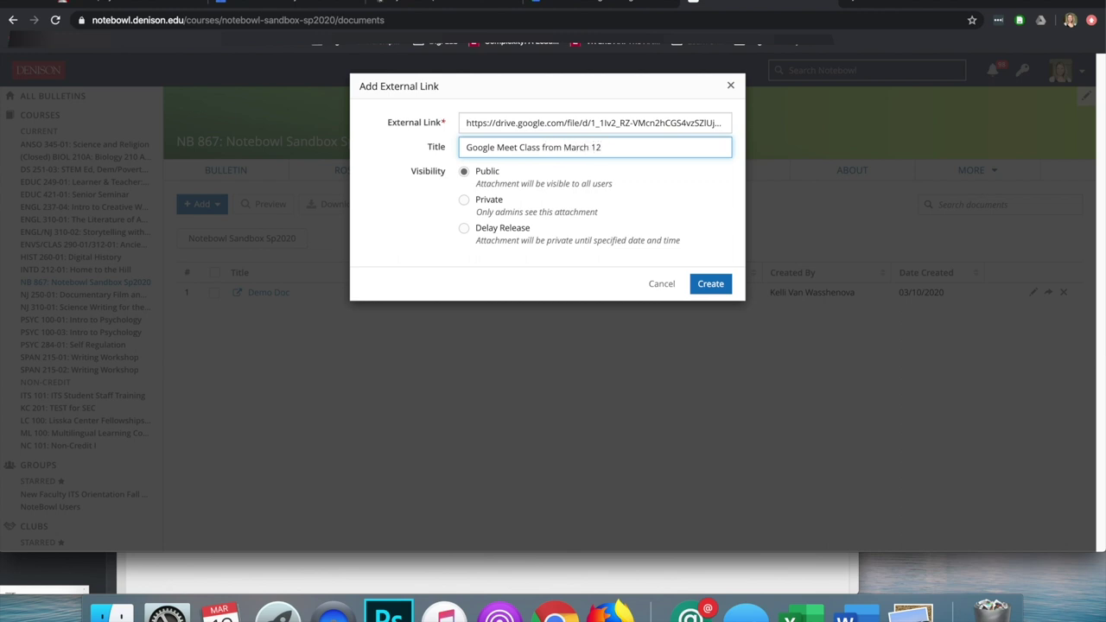
click(704, 287)
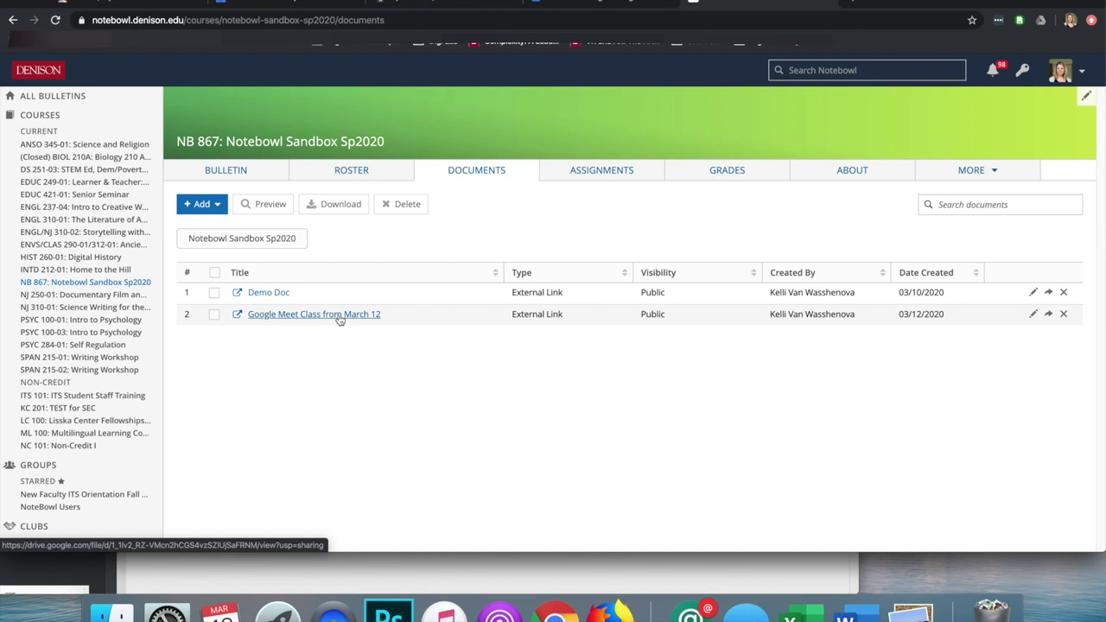
click(339, 316)
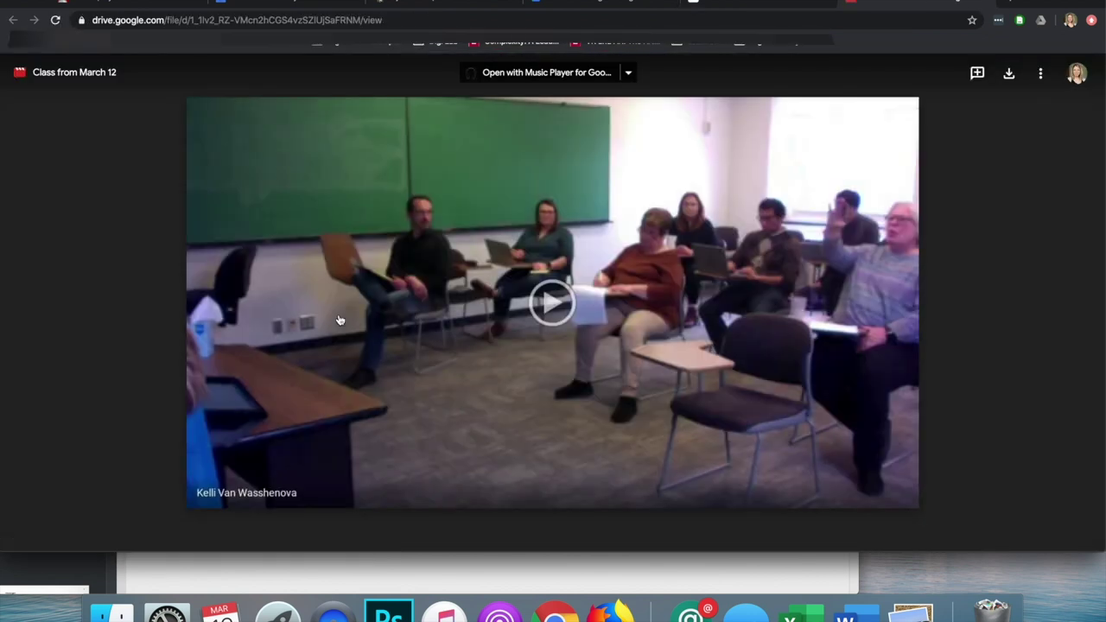
click(986, 4)
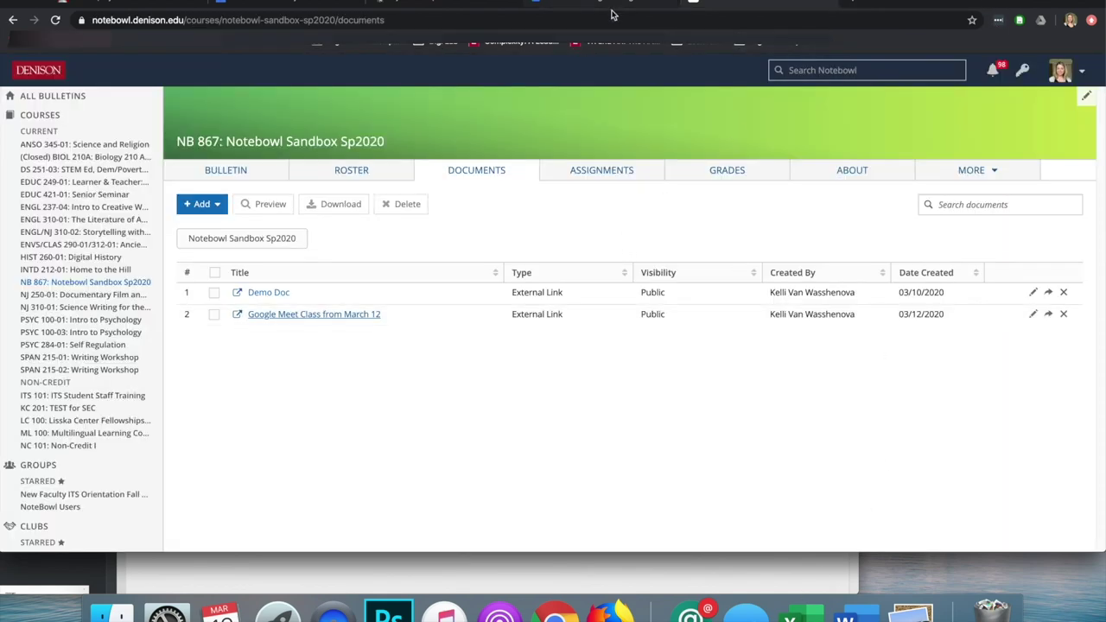
Step: Share the "Google Meet Class from March 12" link to the bulletin immediately with "Here is the video from today's class" and review the course bulletin
click(1048, 316)
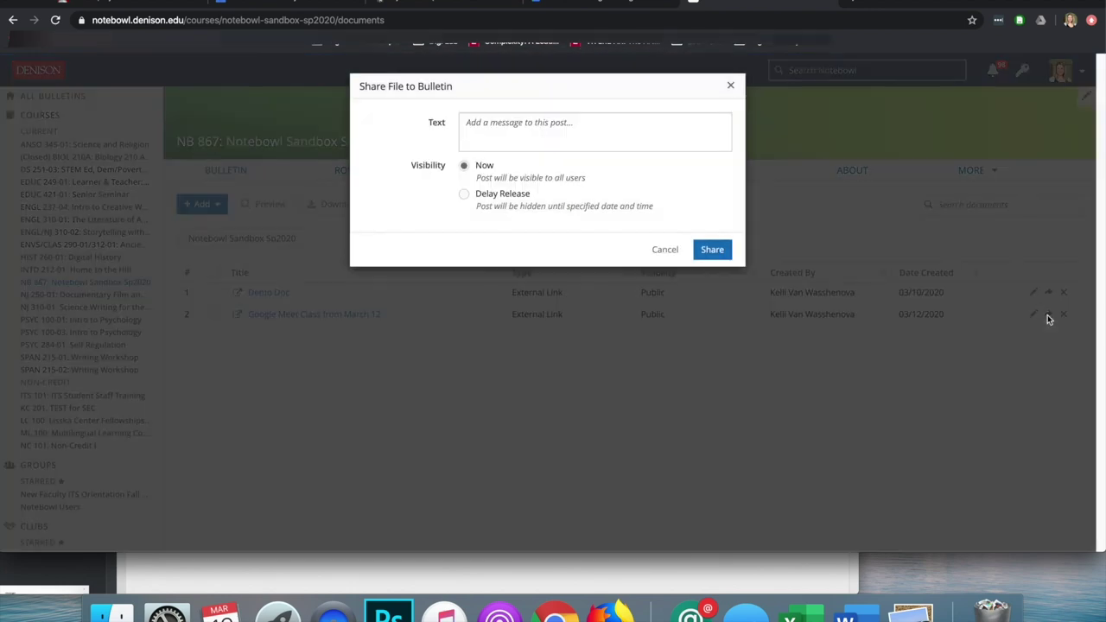
click(591, 122)
text(Her)
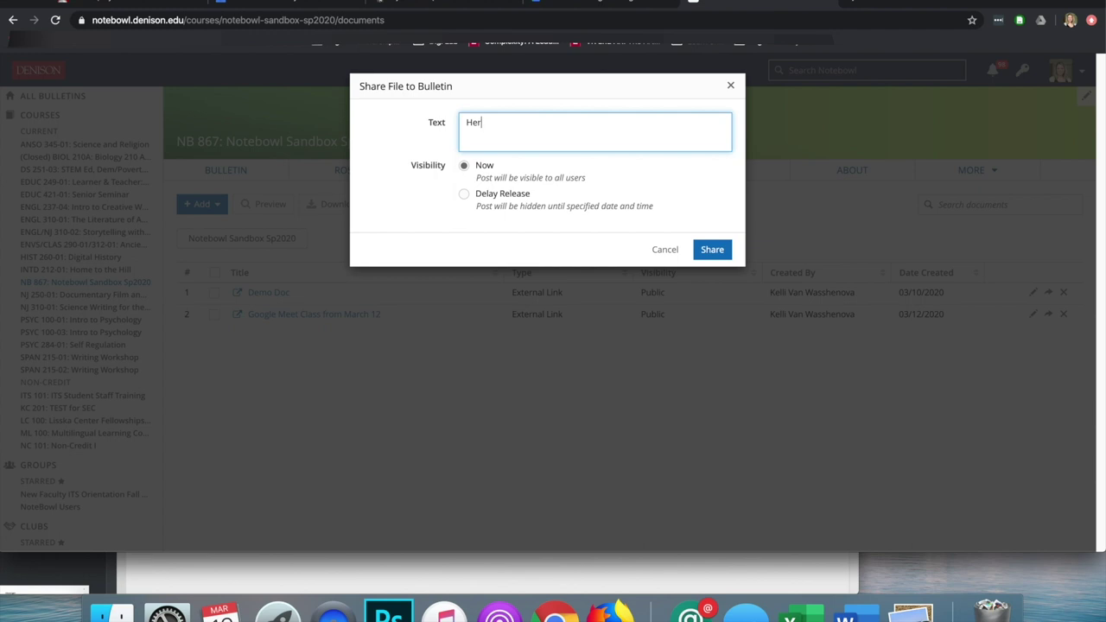
text(e is the video from today's c)
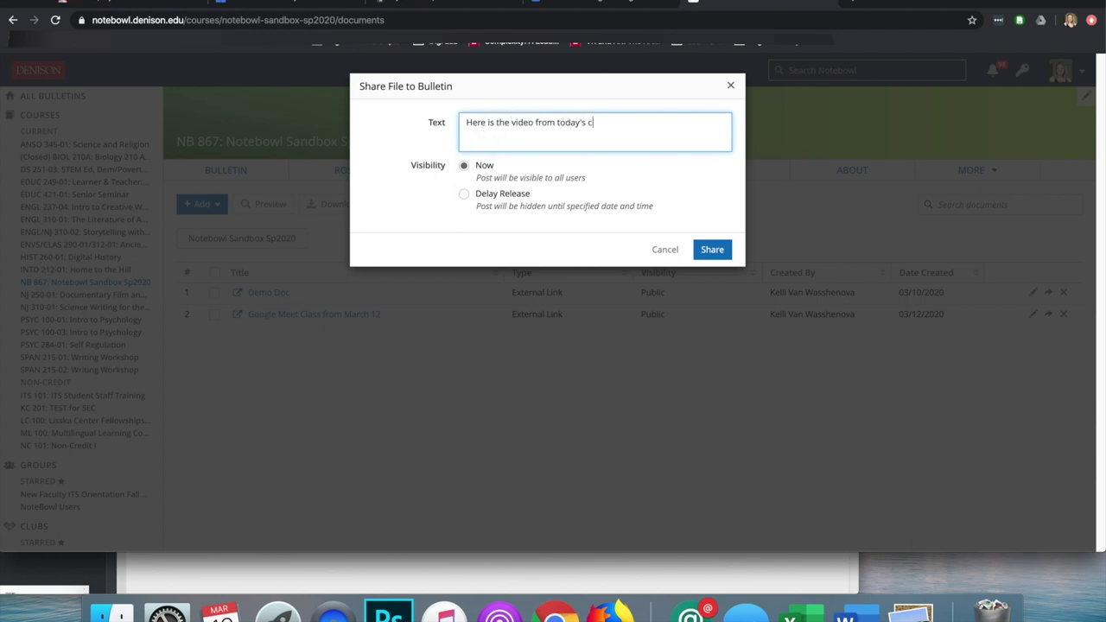
text(lass)
click(464, 195)
click(464, 165)
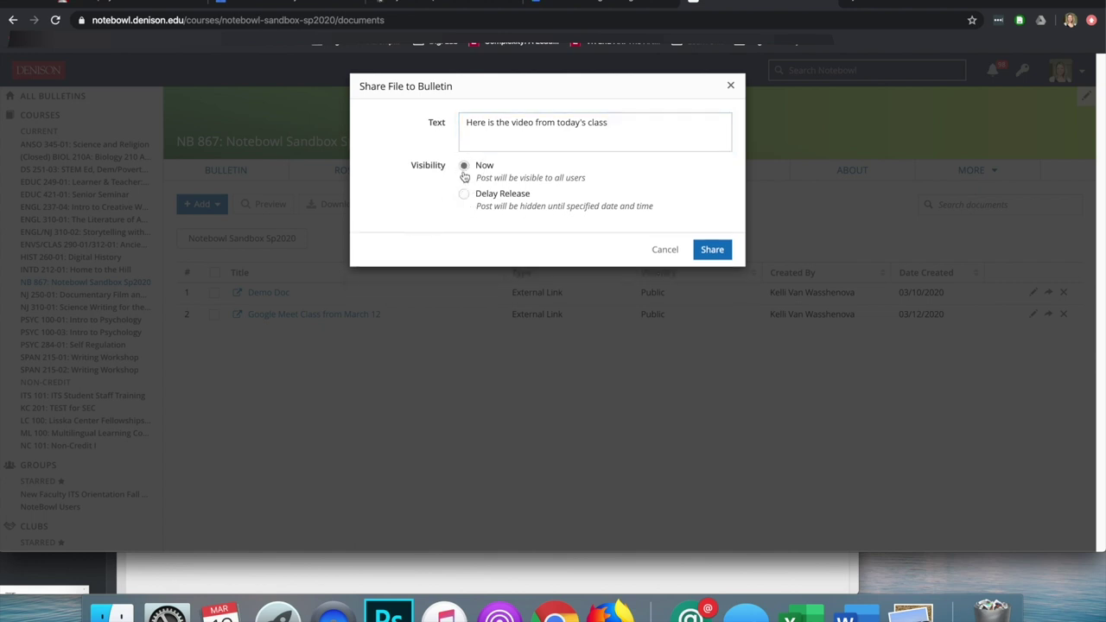
click(714, 252)
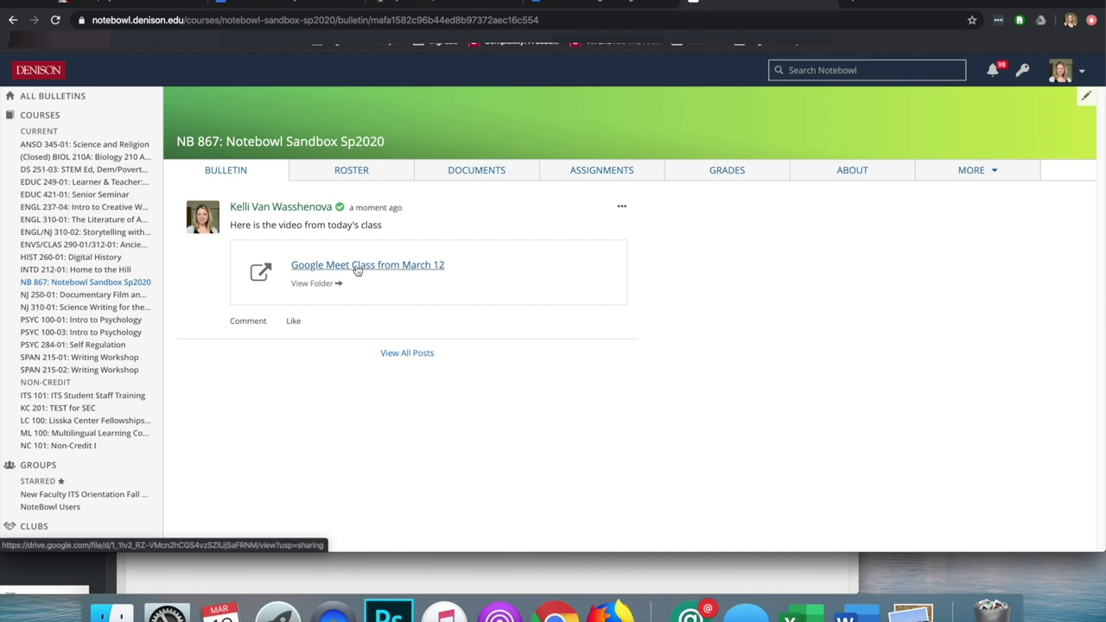
click(460, 180)
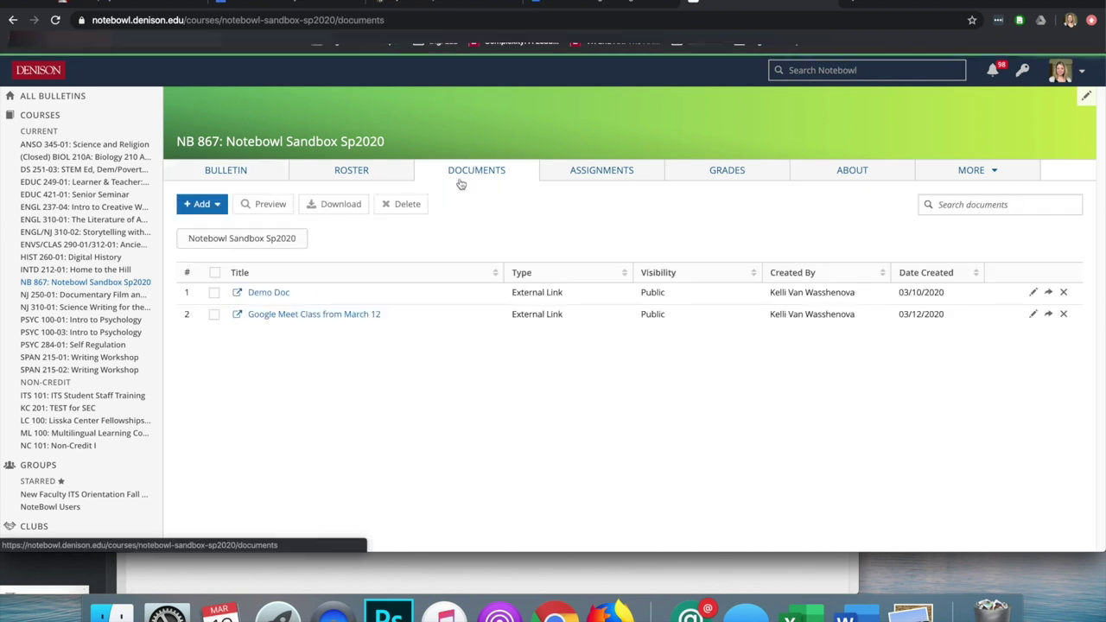
click(249, 173)
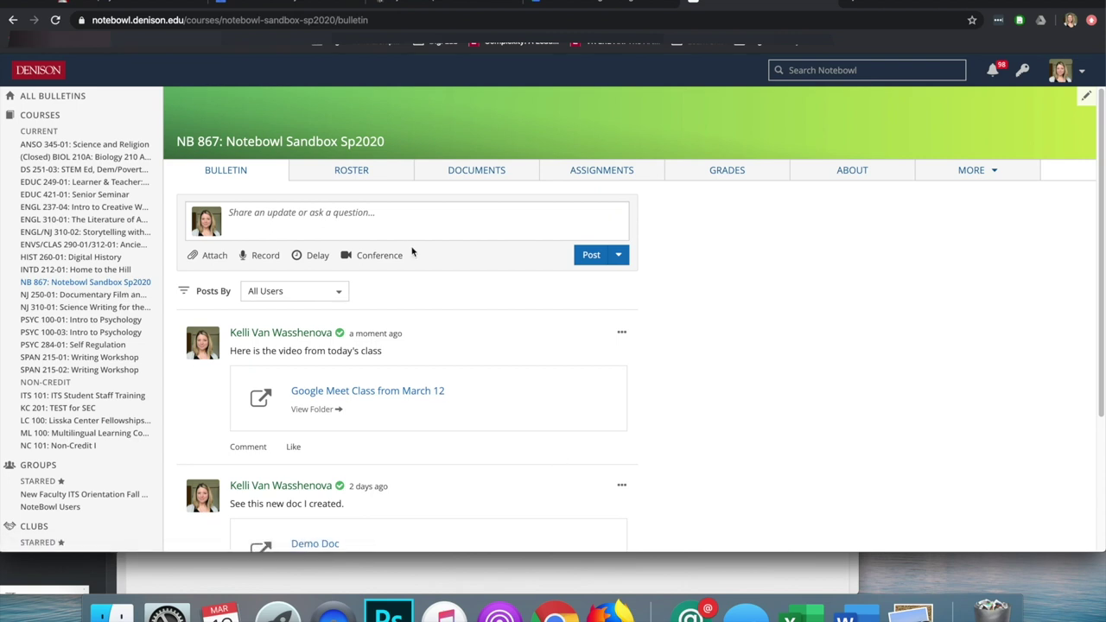
Step: Return to Google Drive and open the chat transcript document "W101 Writing (2020-03-12 at 07:23 GMT-7)"
click(599, 2)
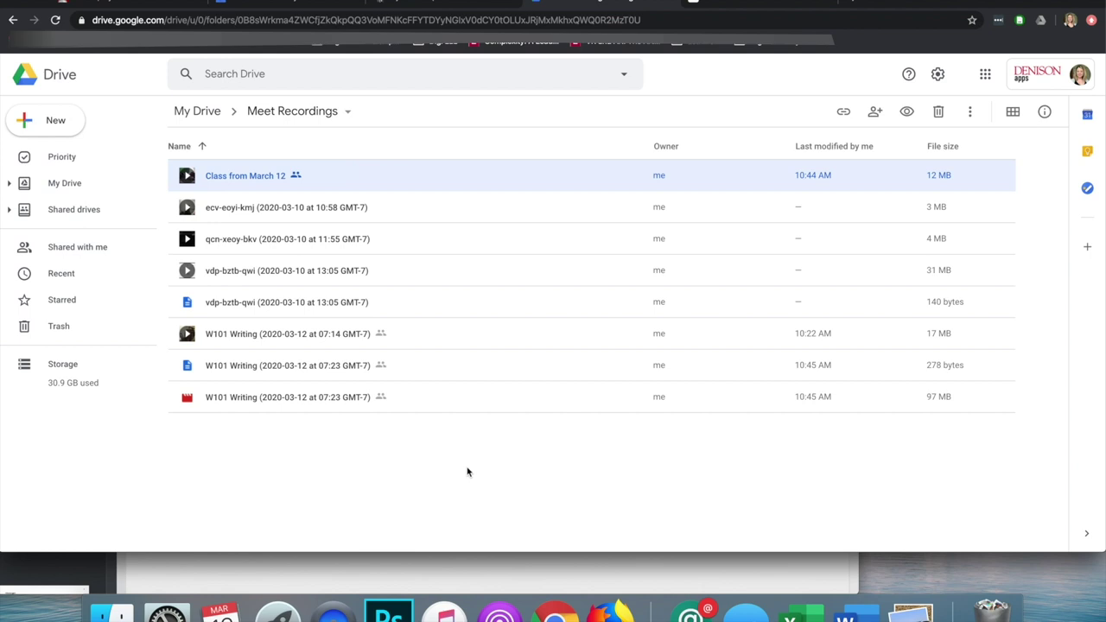
click(412, 407)
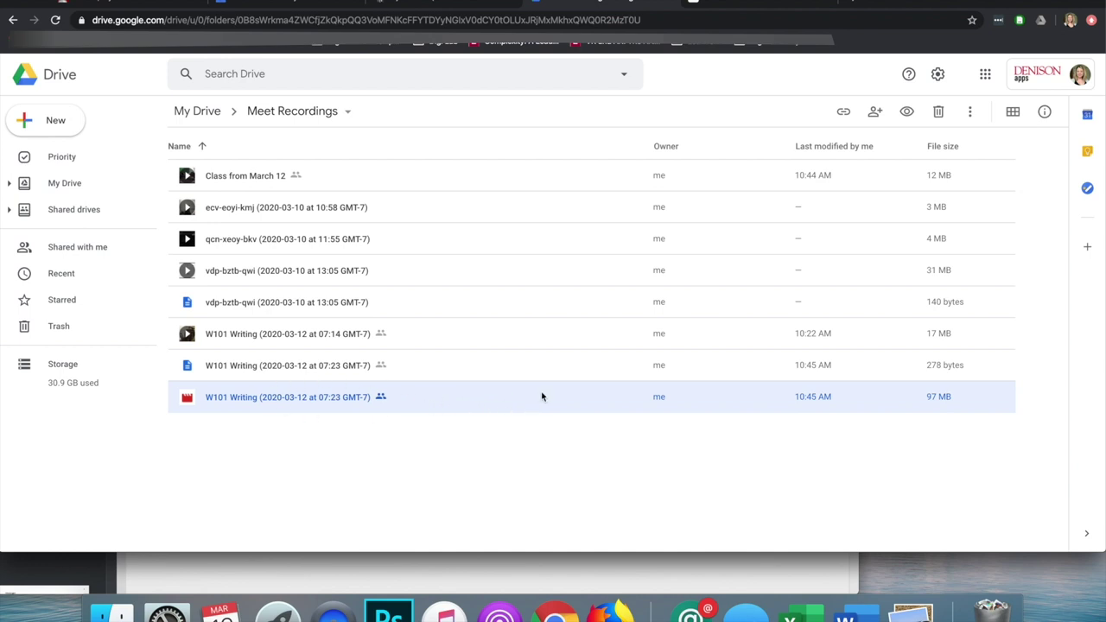
click(477, 366)
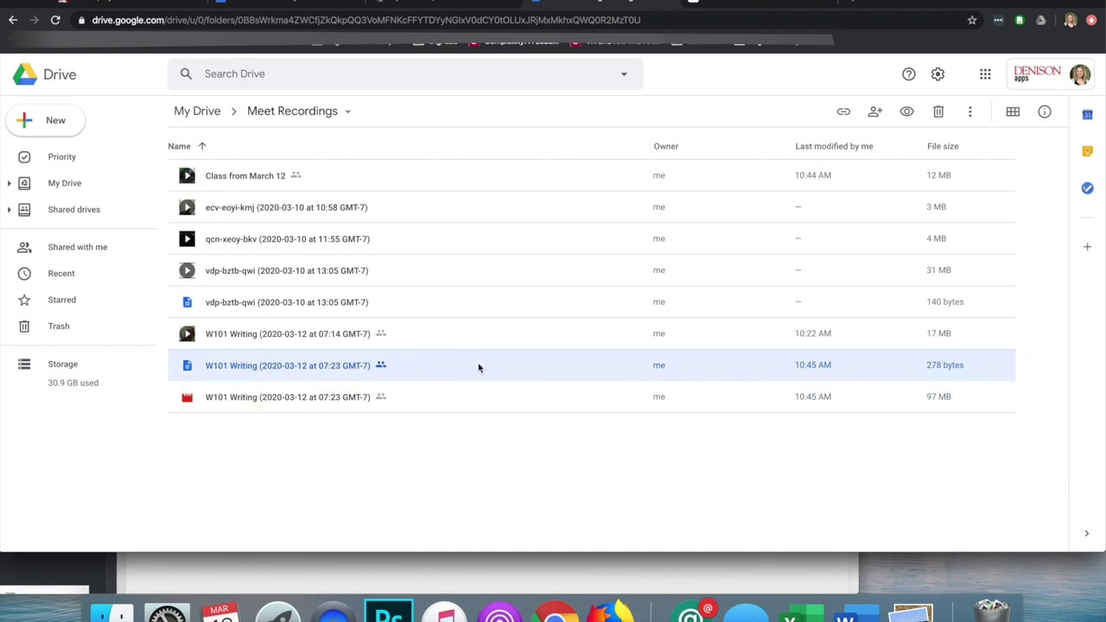
double_click(479, 369)
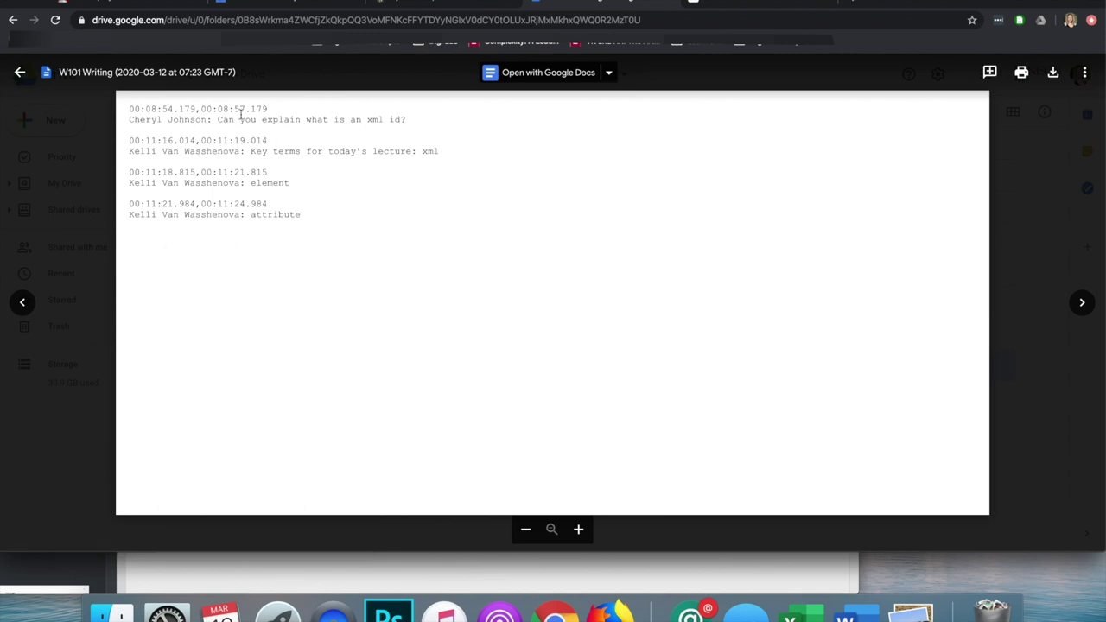
Step: Open the video recording "W101 Writing (2020-03-12 at 07:23 GMT-7)", download it to the Desktop as an MPEG-4 movie, and close the preview
click(70, 320)
click(422, 400)
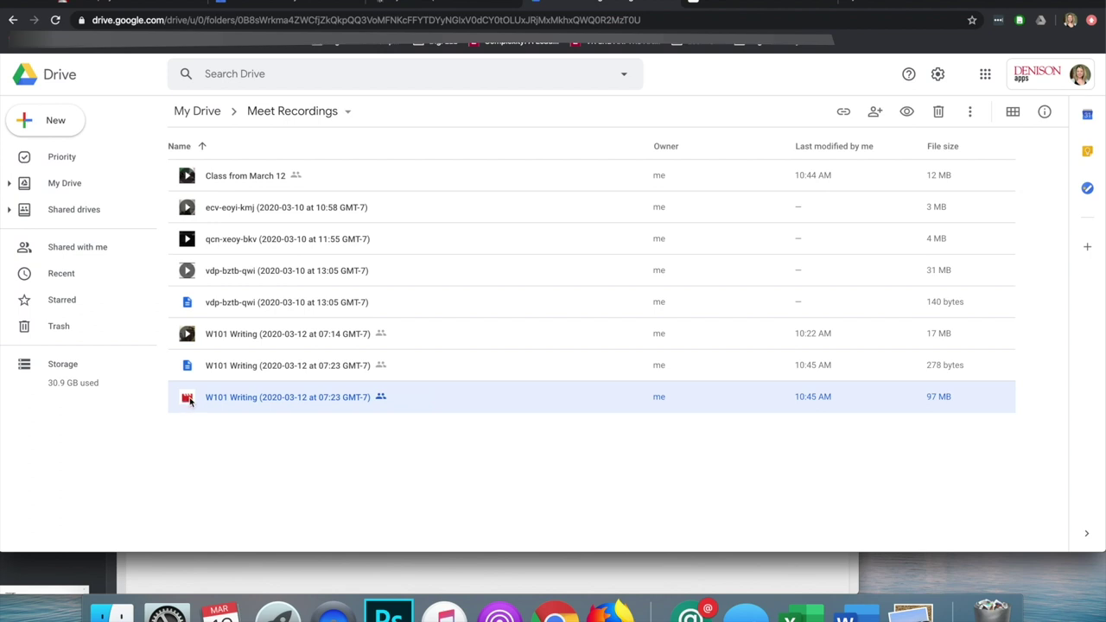
double_click(476, 398)
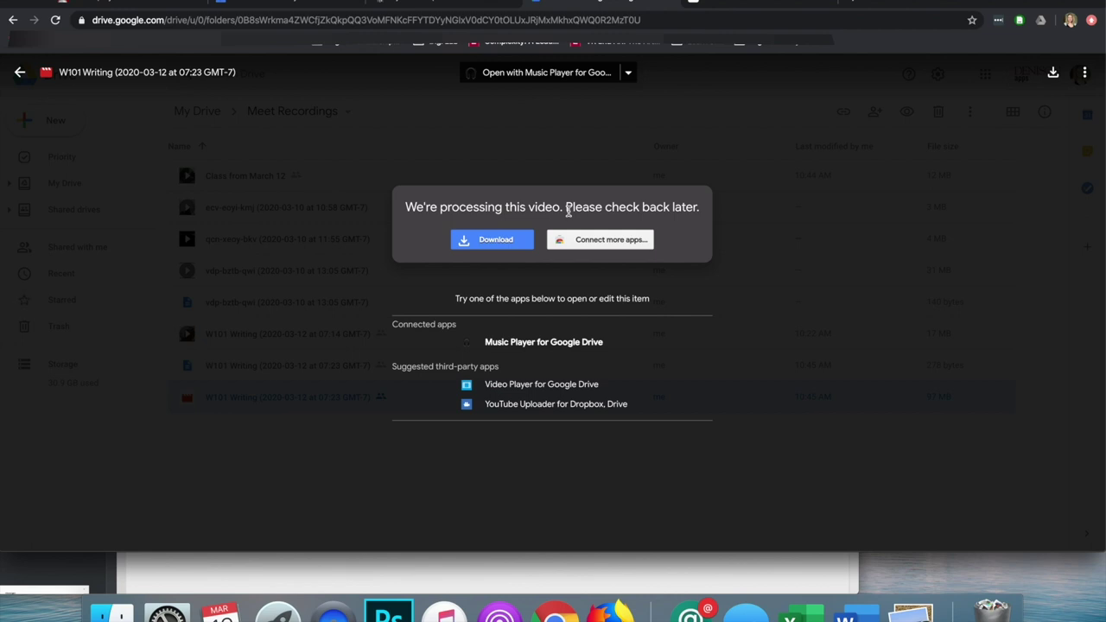
click(490, 242)
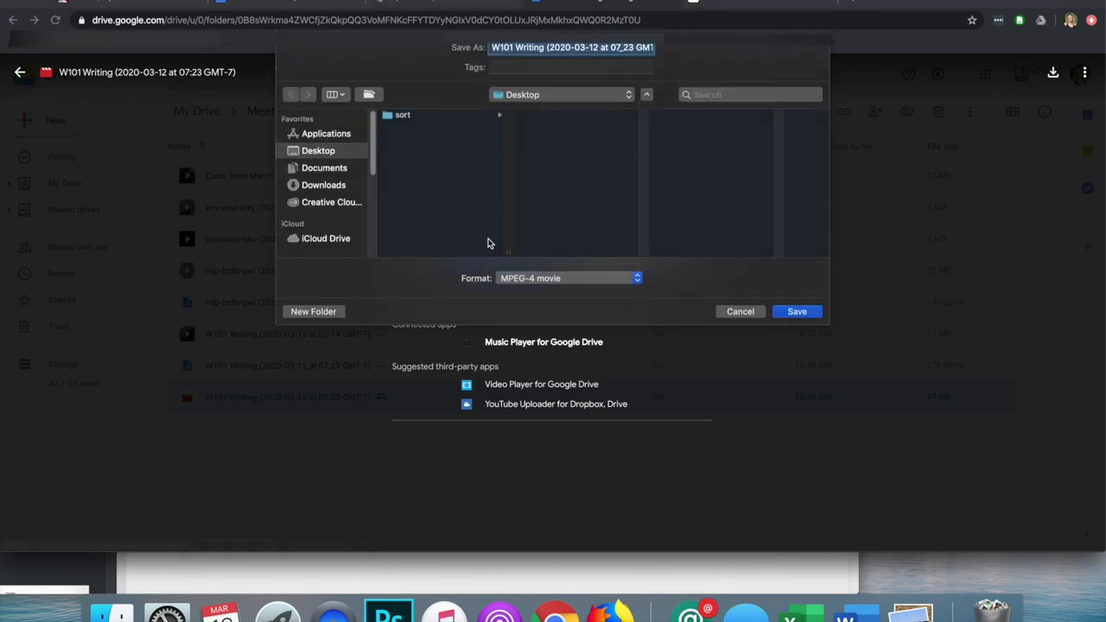
click(803, 311)
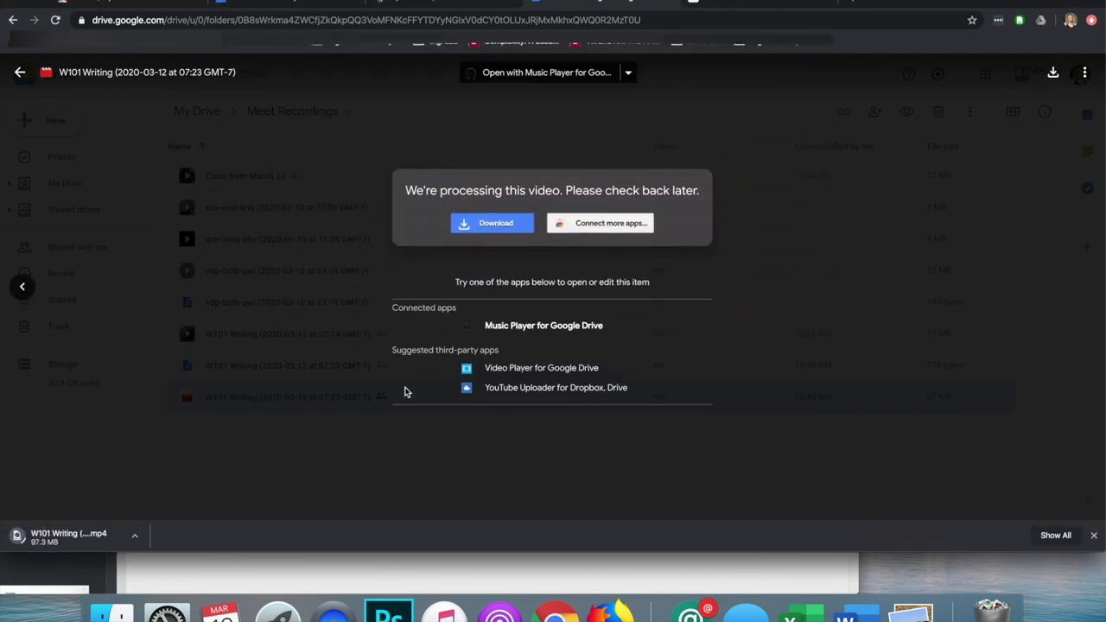
click(347, 423)
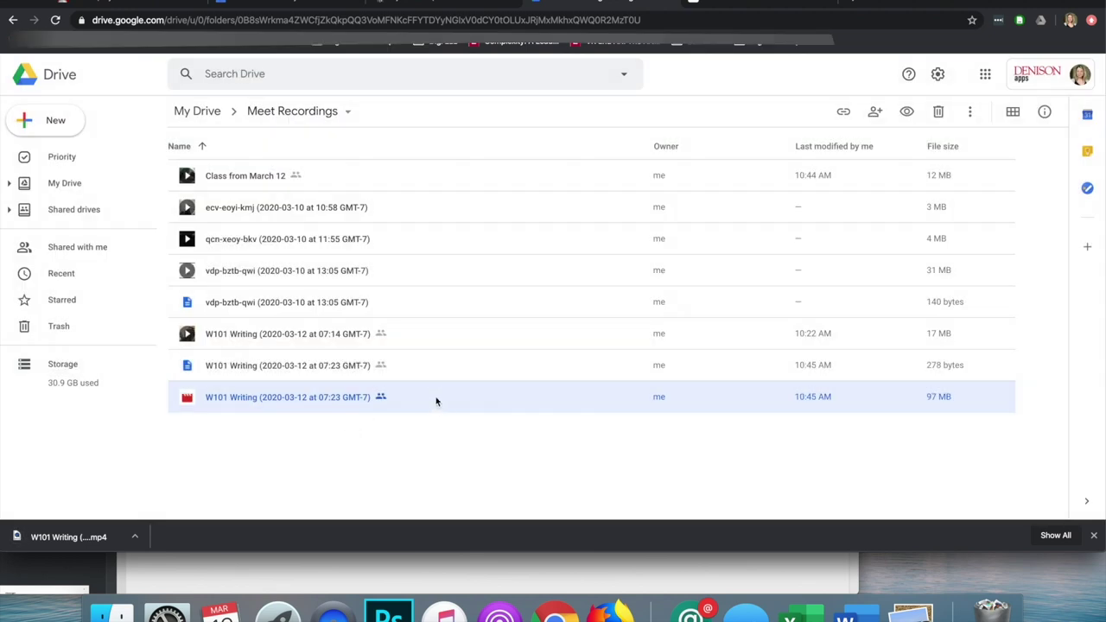
Step: Turn on link sharing for the 07:23 video as "Anyone at Denison University with the link can view", copying its shareable link
click(875, 112)
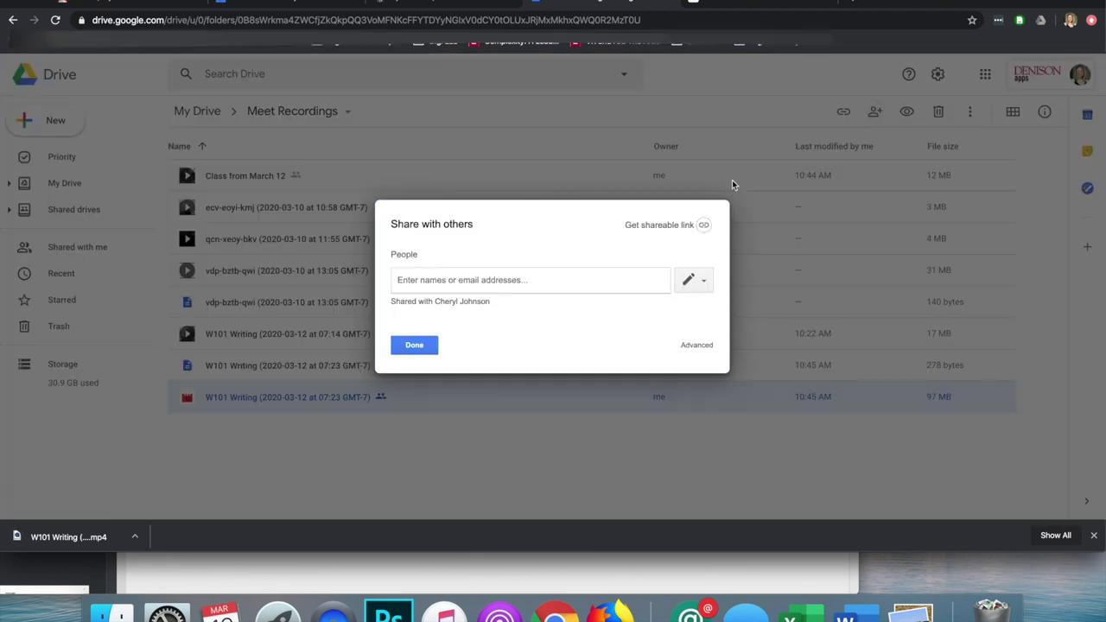
click(676, 223)
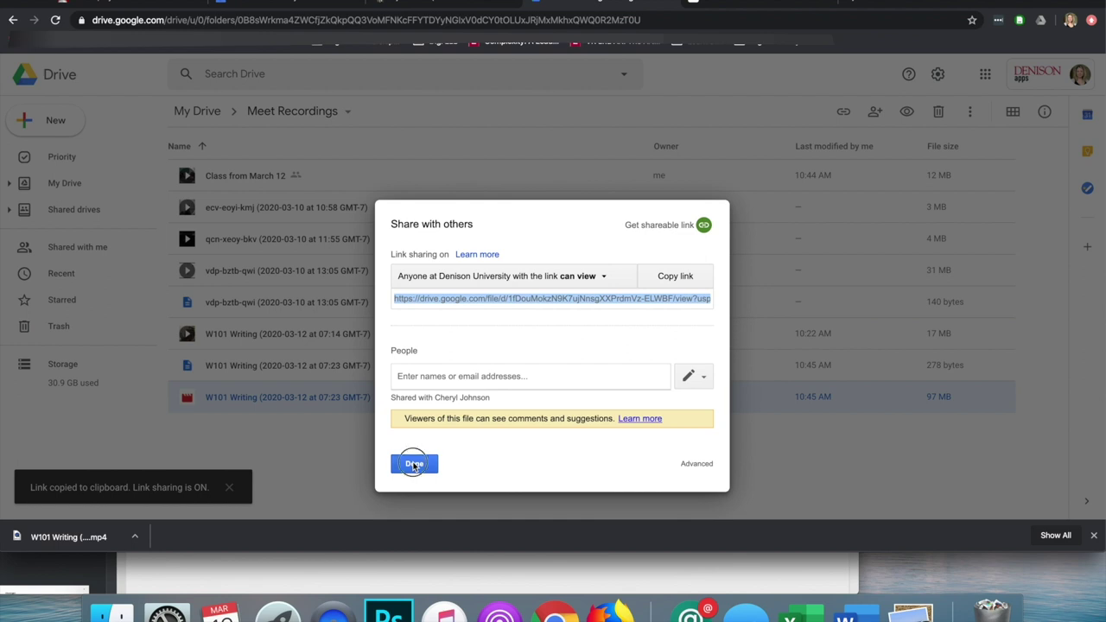
click(414, 464)
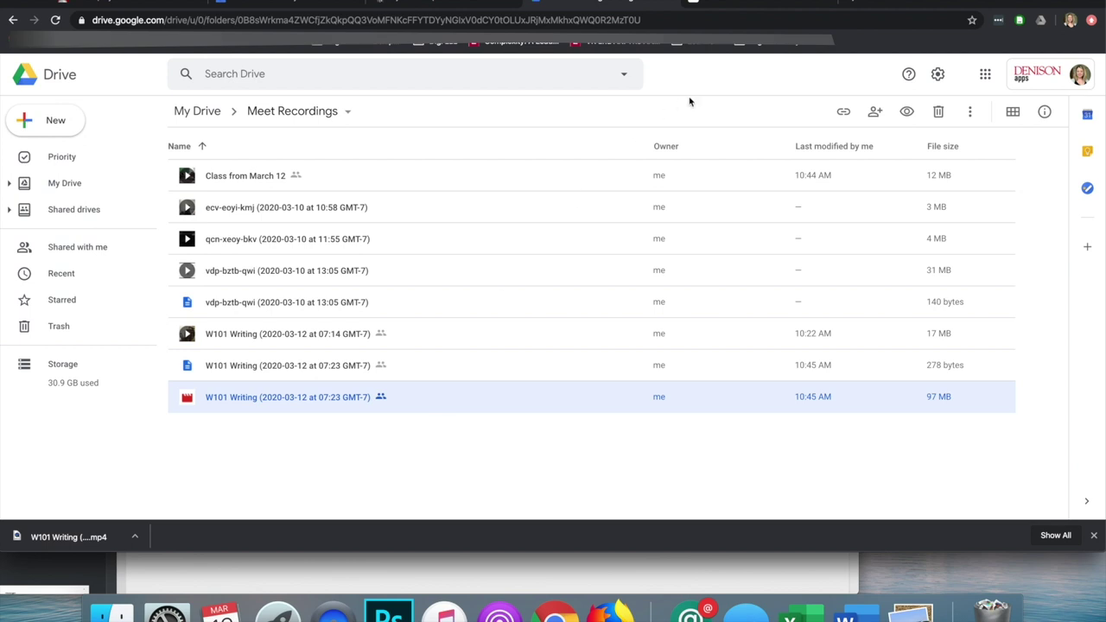
Step: Switch to Notebowl and view the bulletin of the course "NB 867: Notebowl Sandbox Sp2020", checking the recording email in Gmail on the way
click(755, 4)
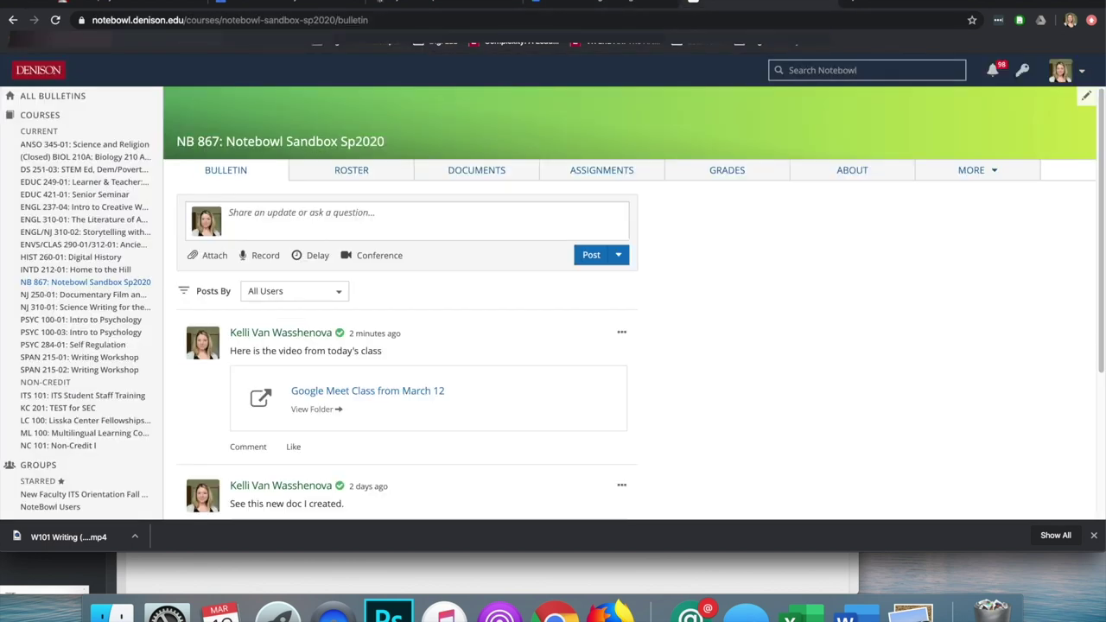
click(457, 2)
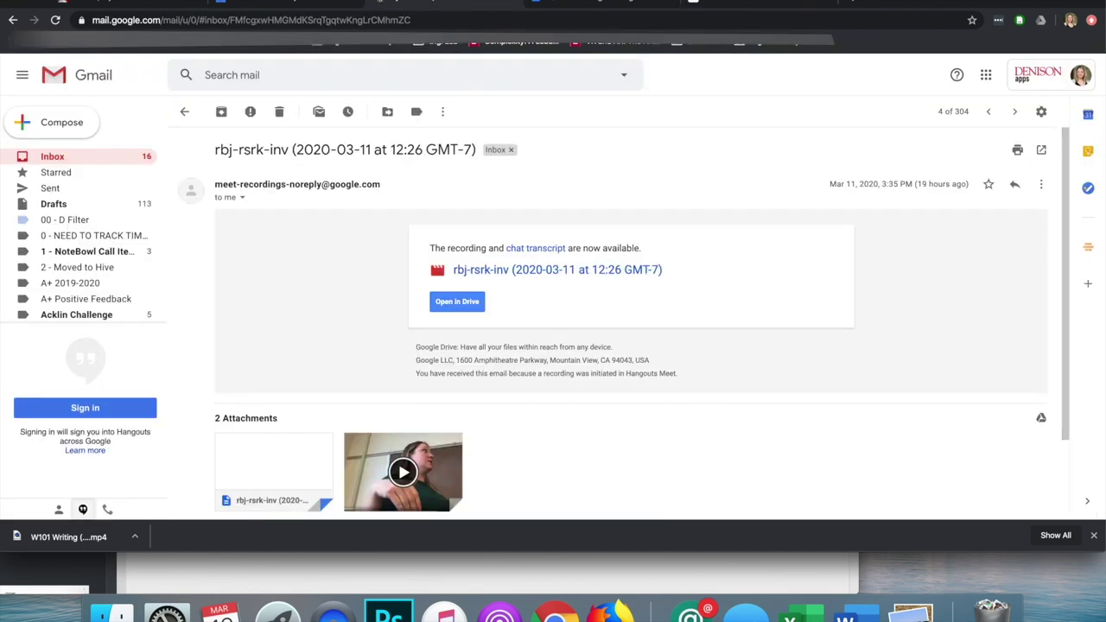
click(761, 4)
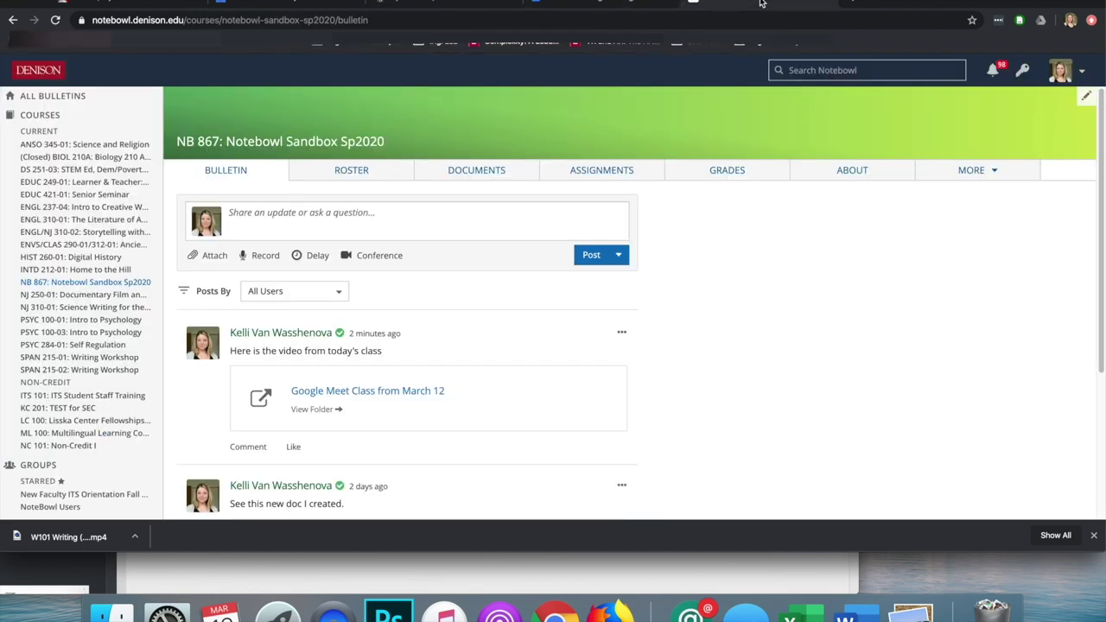